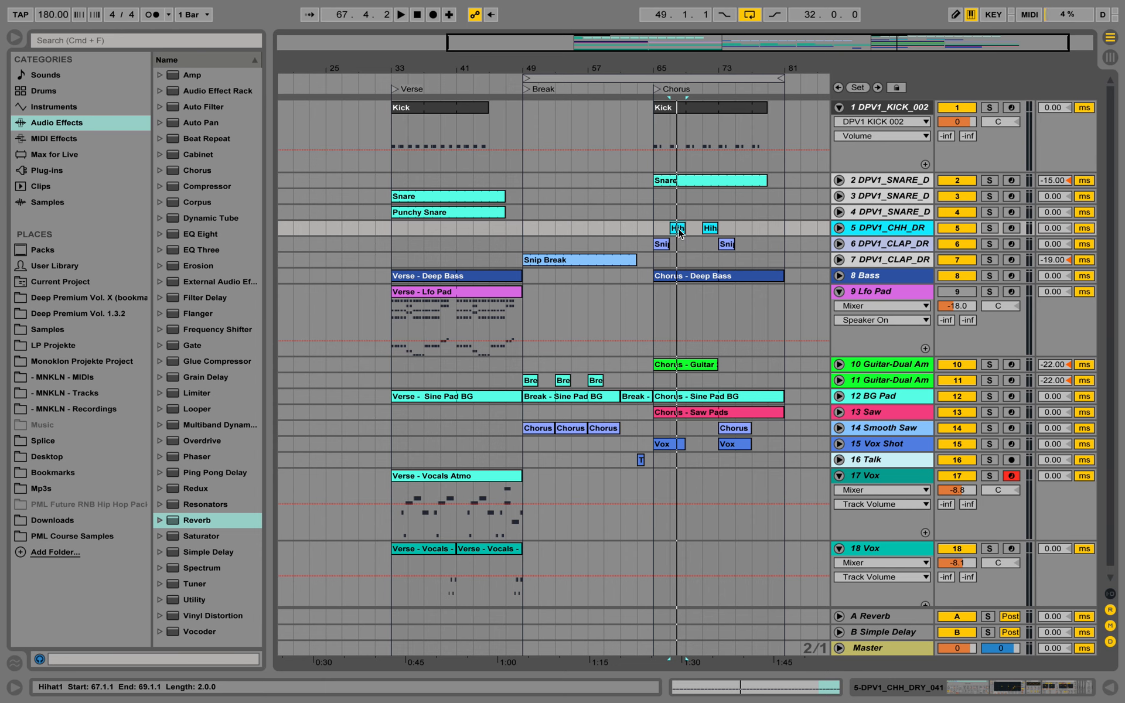
Copy the Hihat1 clip to bar 33 at the start of the verse, open its notes and turn off the triplet grid
{"action": "left_click_drag", "start_coordinate": [680, 233], "coordinate": [404, 234]}
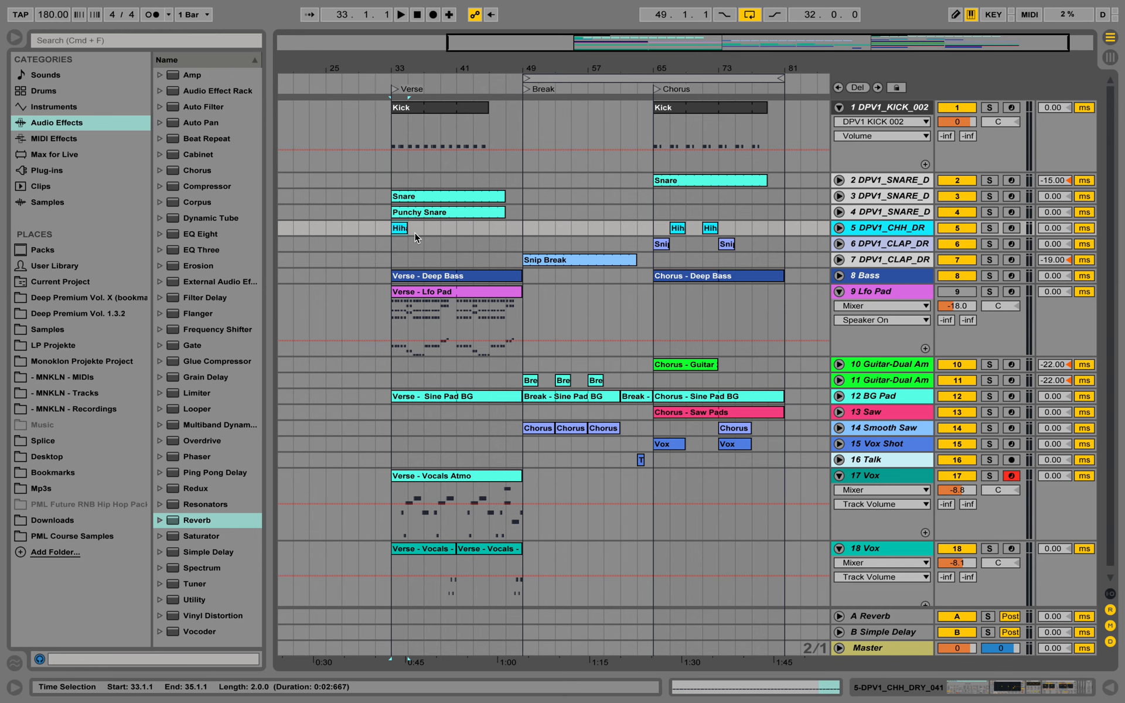
{"action": "double_click", "coordinate": [403, 233]}
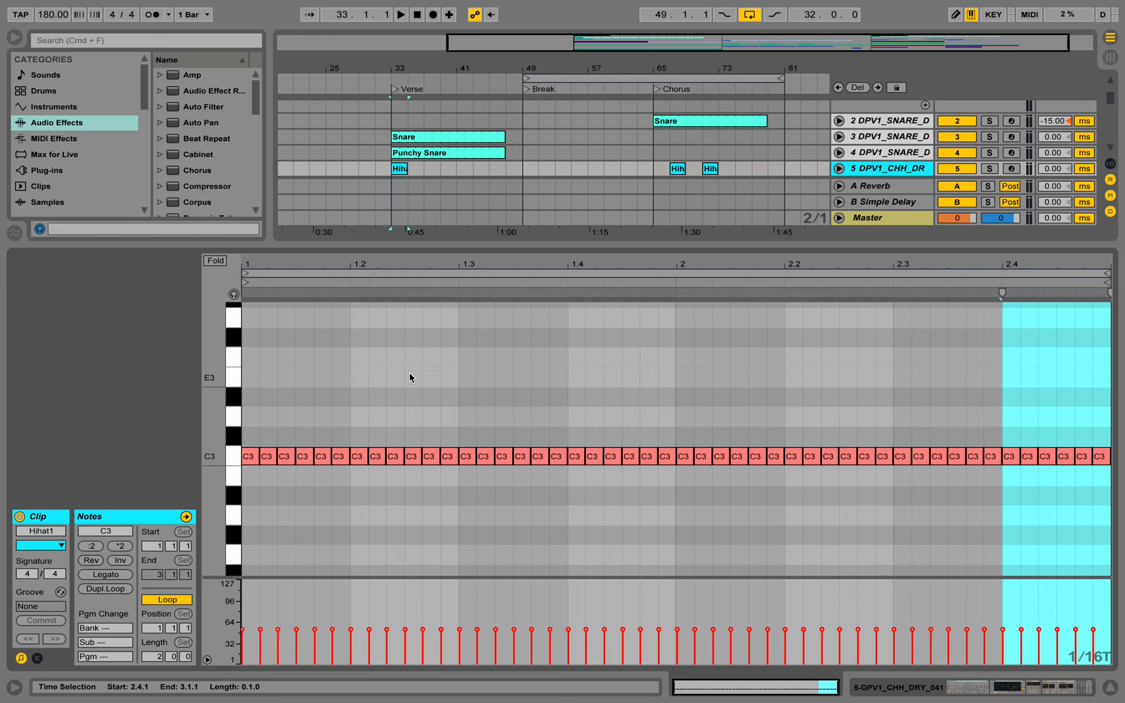
{"action": "right_click", "coordinate": [459, 400]}
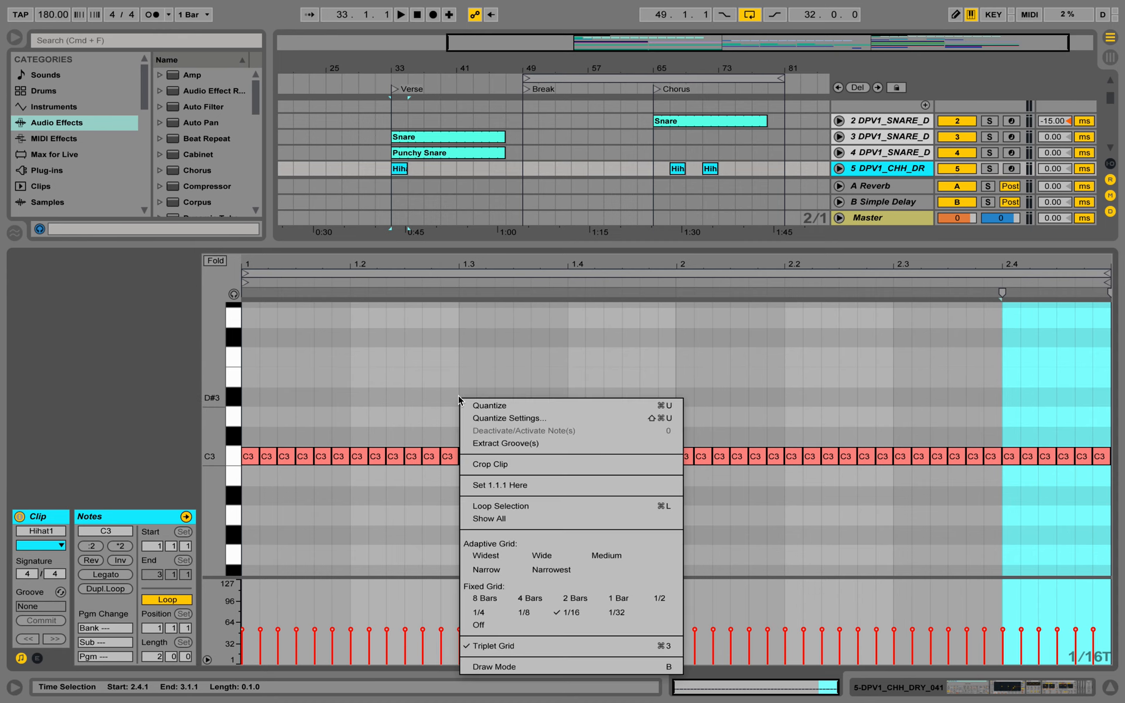
{"action": "left_click", "coordinate": [550, 645]}
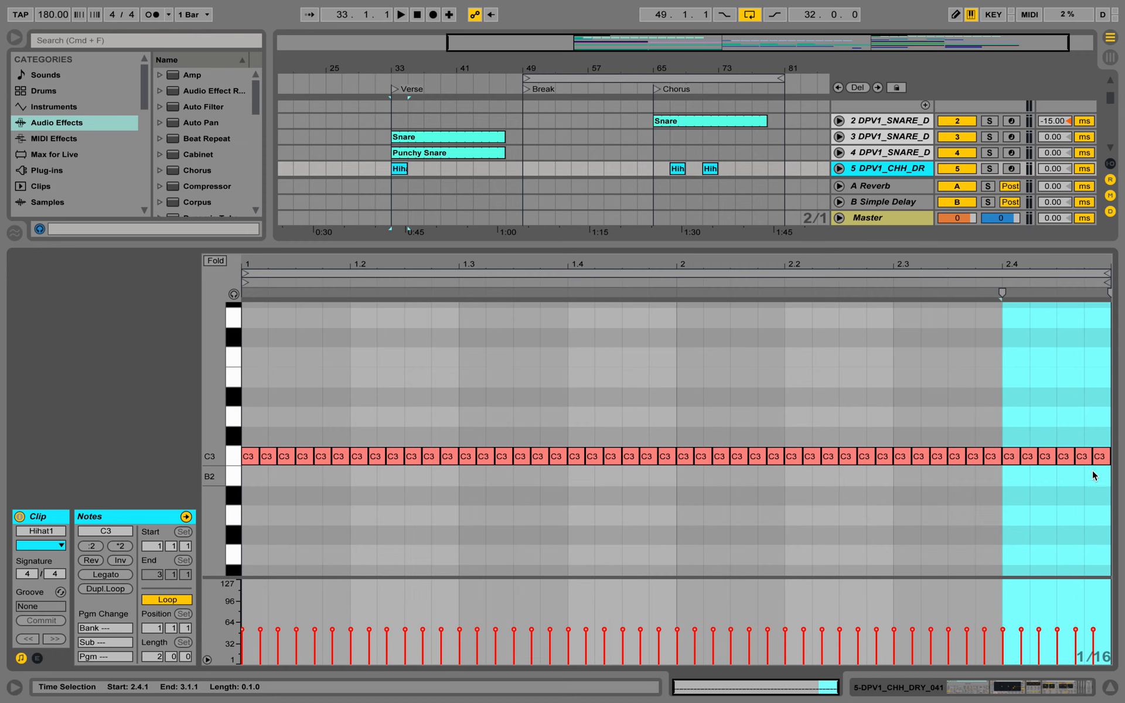
Replace the clip's triplet notes with two consecutive eighth-note C3 hits from beat 1.2, using a 1/8 fixed grid
{"action": "left_click_drag", "start_coordinate": [1099, 474], "coordinate": [387, 458]}
{"action": "key", "text": "Delete"}
{"action": "right_click", "coordinate": [396, 413]}
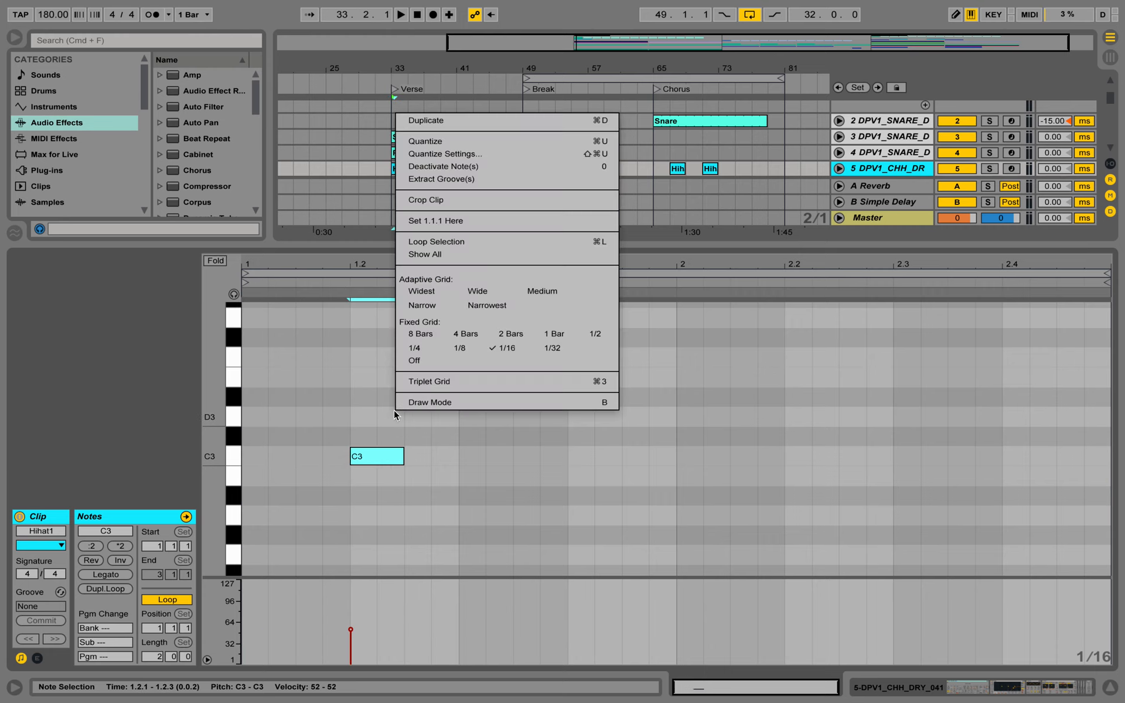
{"action": "left_click", "coordinate": [462, 349]}
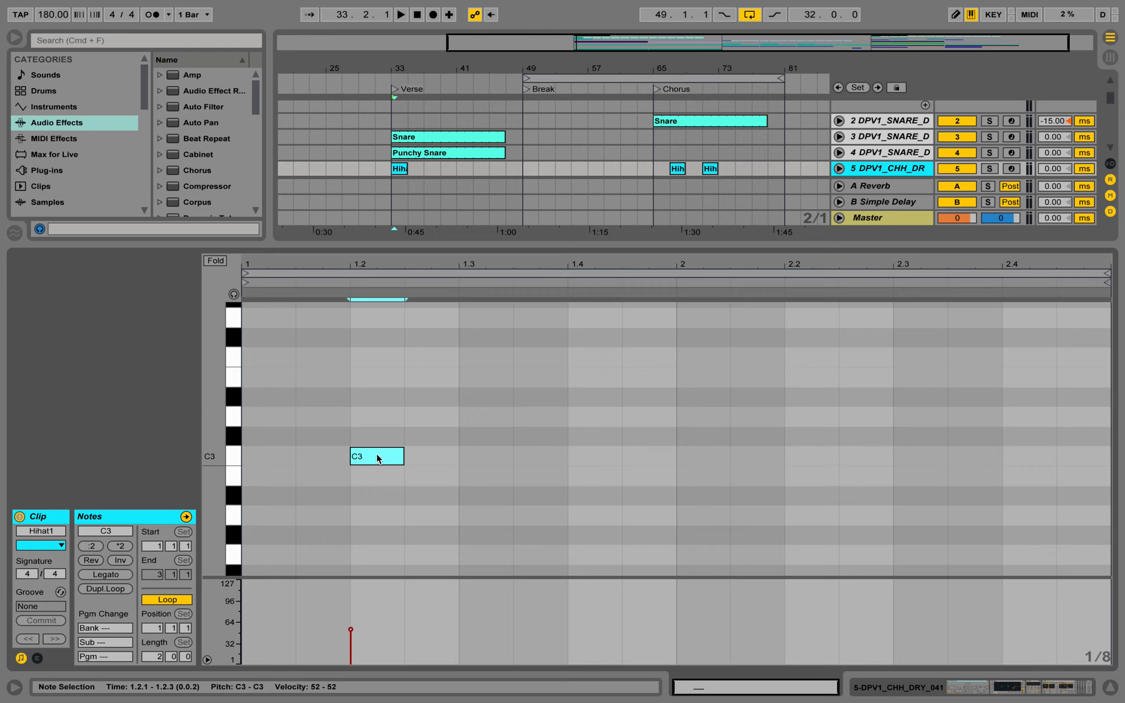
{"action": "left_click_drag", "start_coordinate": [378, 458], "coordinate": [446, 457]}
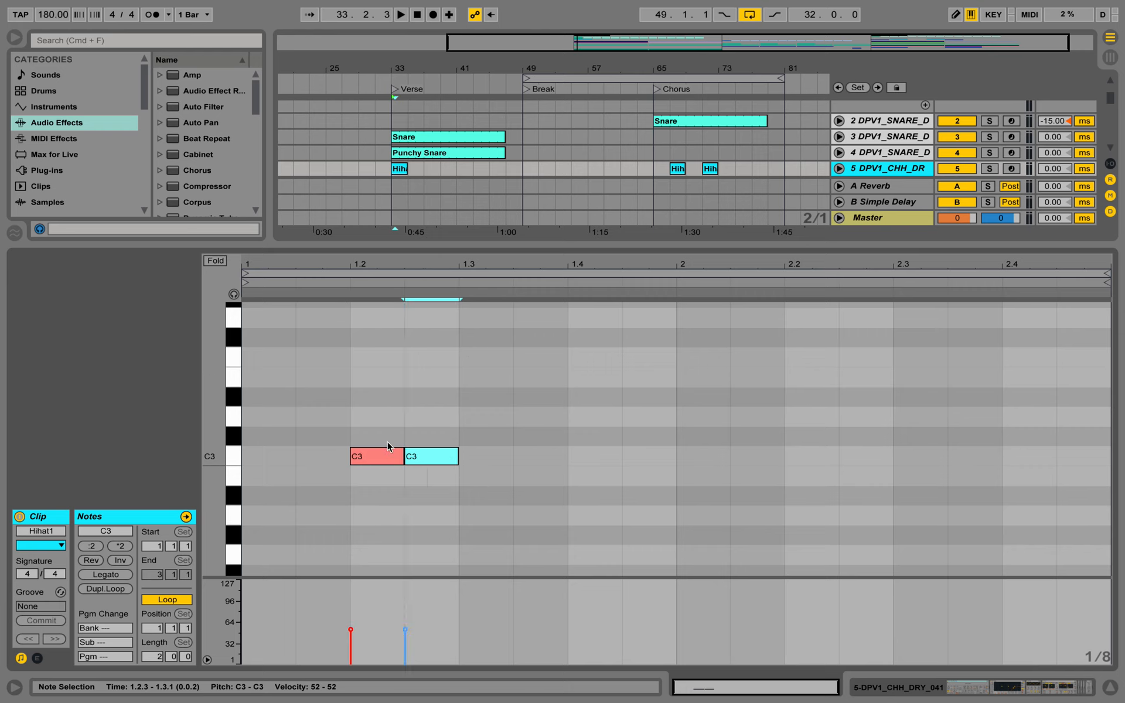
Copy the C3 pair to beats 1.4, 2.2 and 2.4, add C3 hits at 2.1.3 and 2.3.3, and play the pattern
{"action": "left_click_drag", "start_coordinate": [435, 484], "coordinate": [611, 466]}
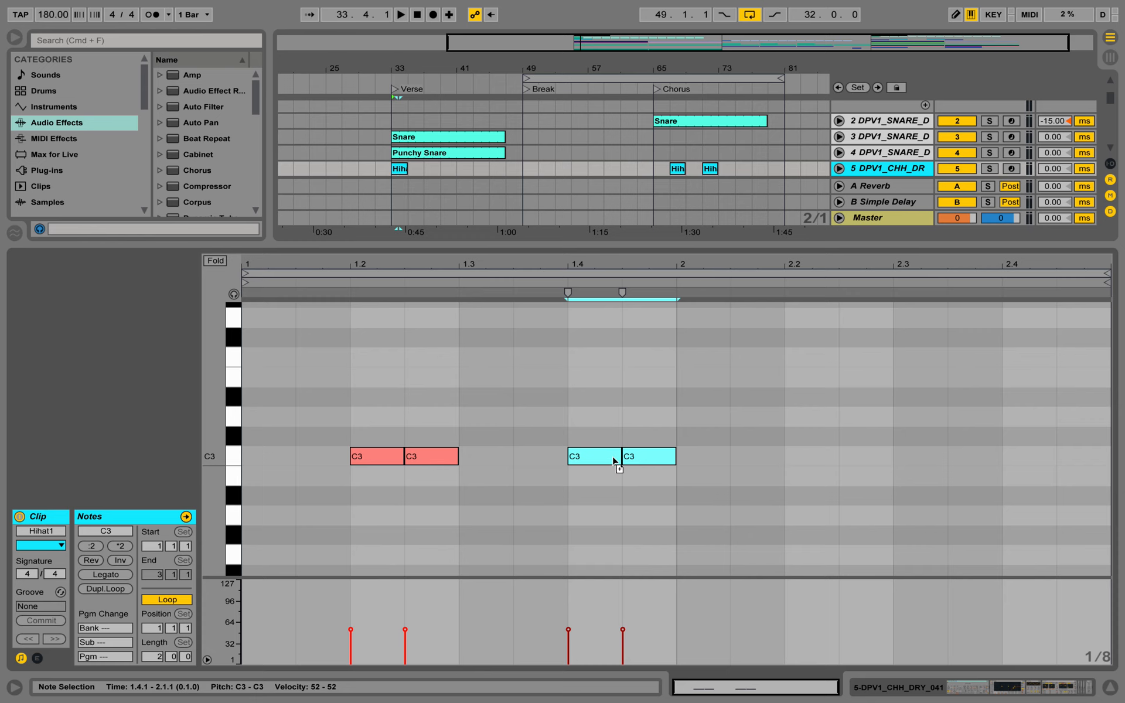
{"action": "left_click_drag", "start_coordinate": [614, 461], "coordinate": [744, 459]}
{"action": "left_click", "coordinate": [1022, 458]}
{"action": "key", "text": "space"}
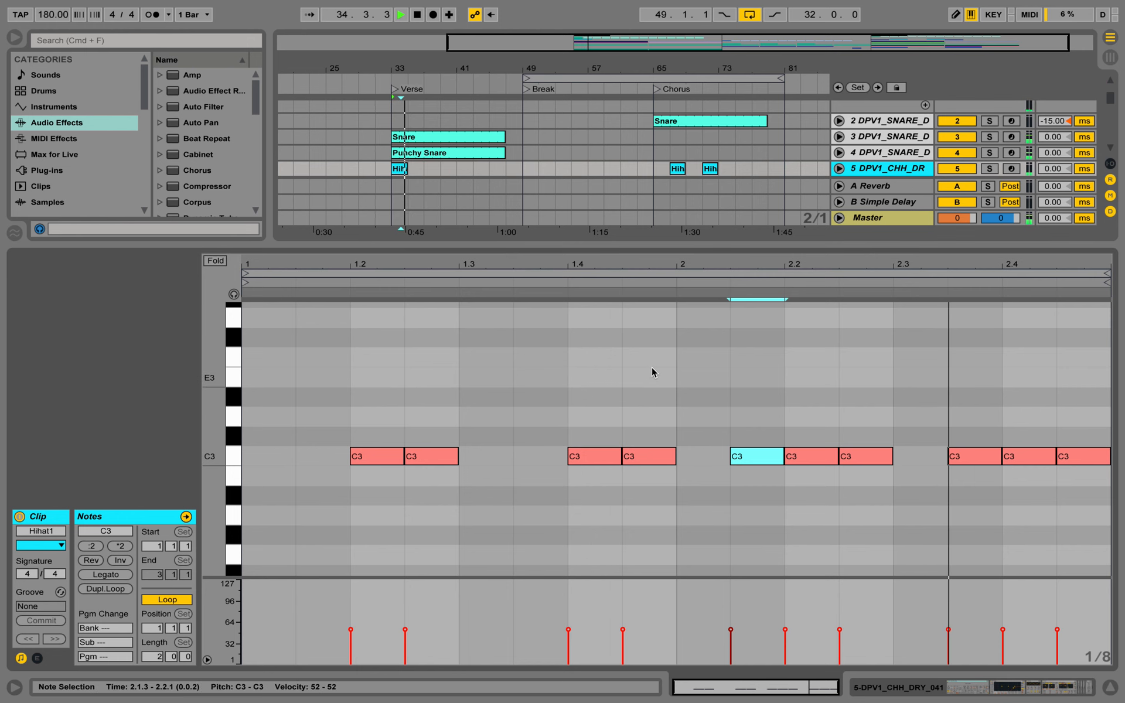
Unfold track 5 in the arrangement, extend the verse Hihat1 clip to bar 47 and play the verse from bar 33
{"action": "key", "text": "super+alt+l"}
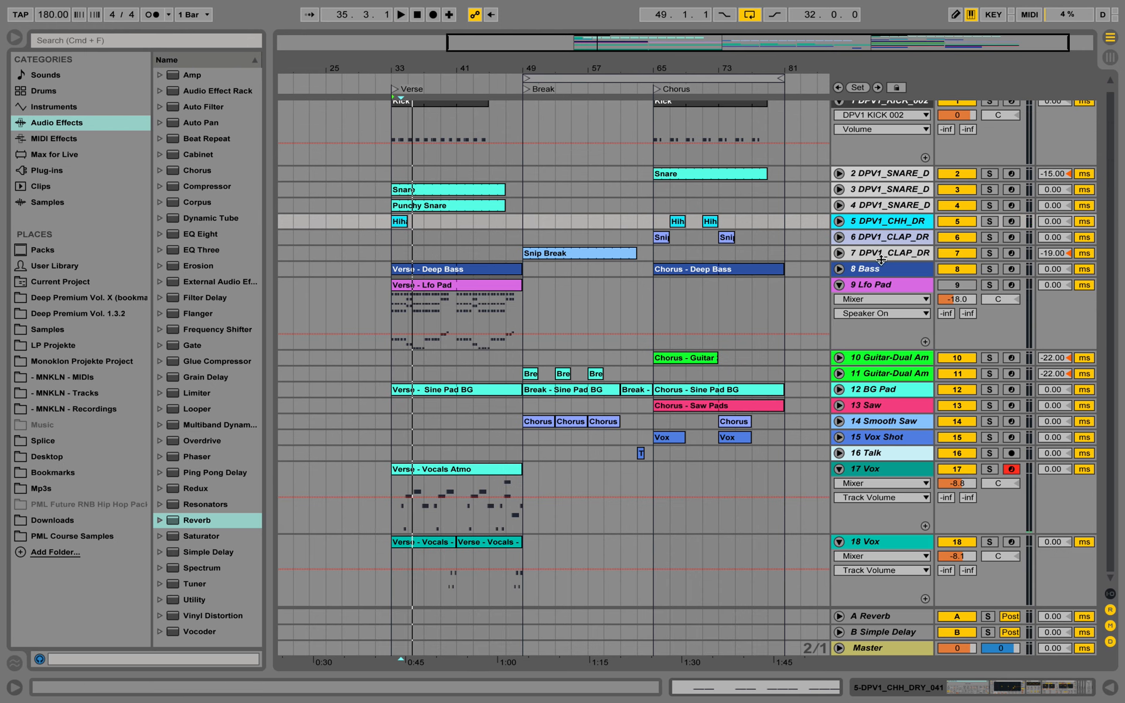
{"action": "left_click", "coordinate": [841, 222]}
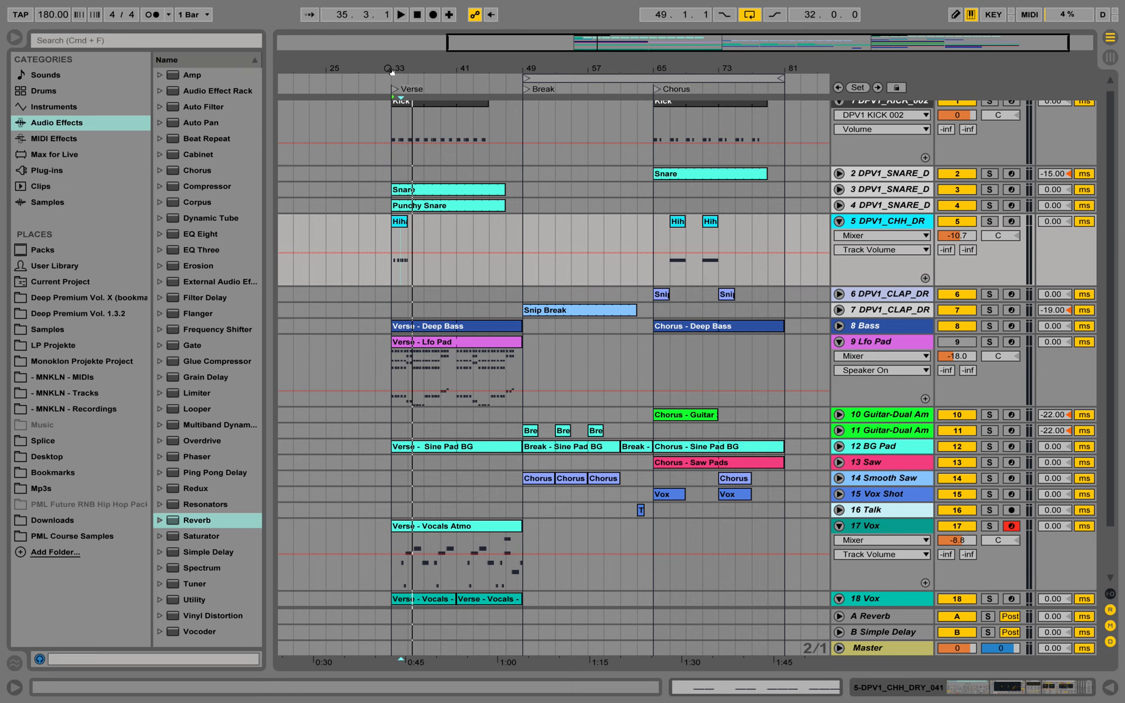
{"action": "left_click_drag", "start_coordinate": [391, 70], "coordinate": [395, 117]}
{"action": "left_click_drag", "start_coordinate": [416, 222], "coordinate": [562, 221]}
{"action": "key", "text": "space"}
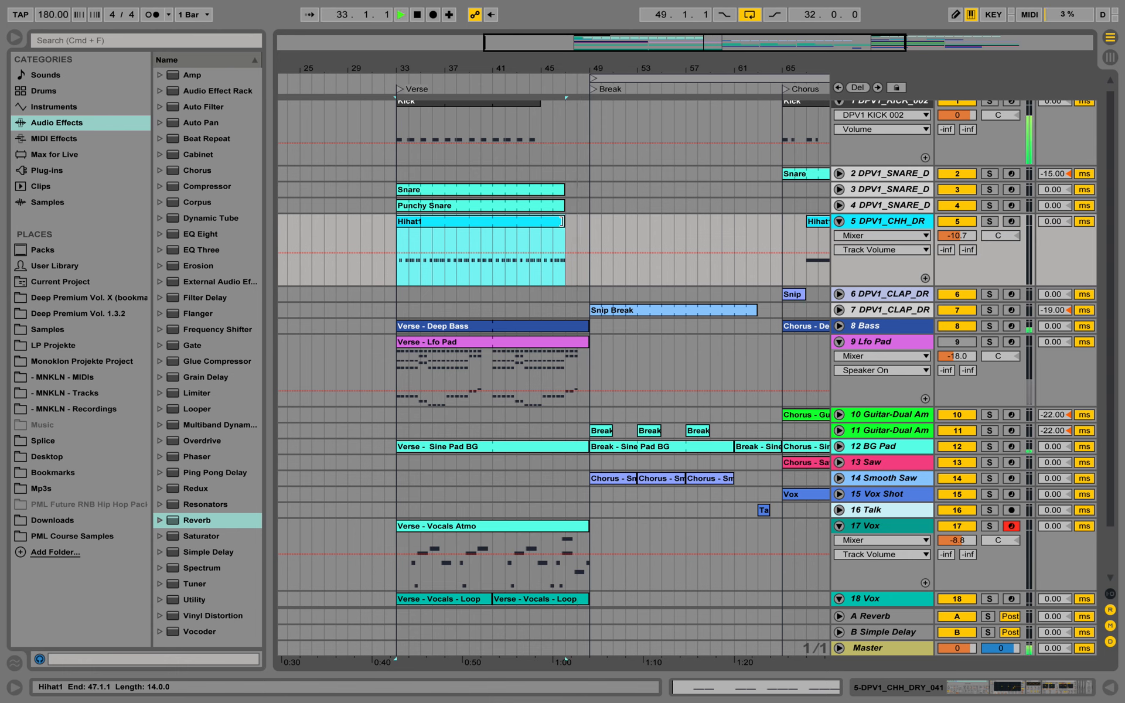
{"action": "key", "text": "space"}
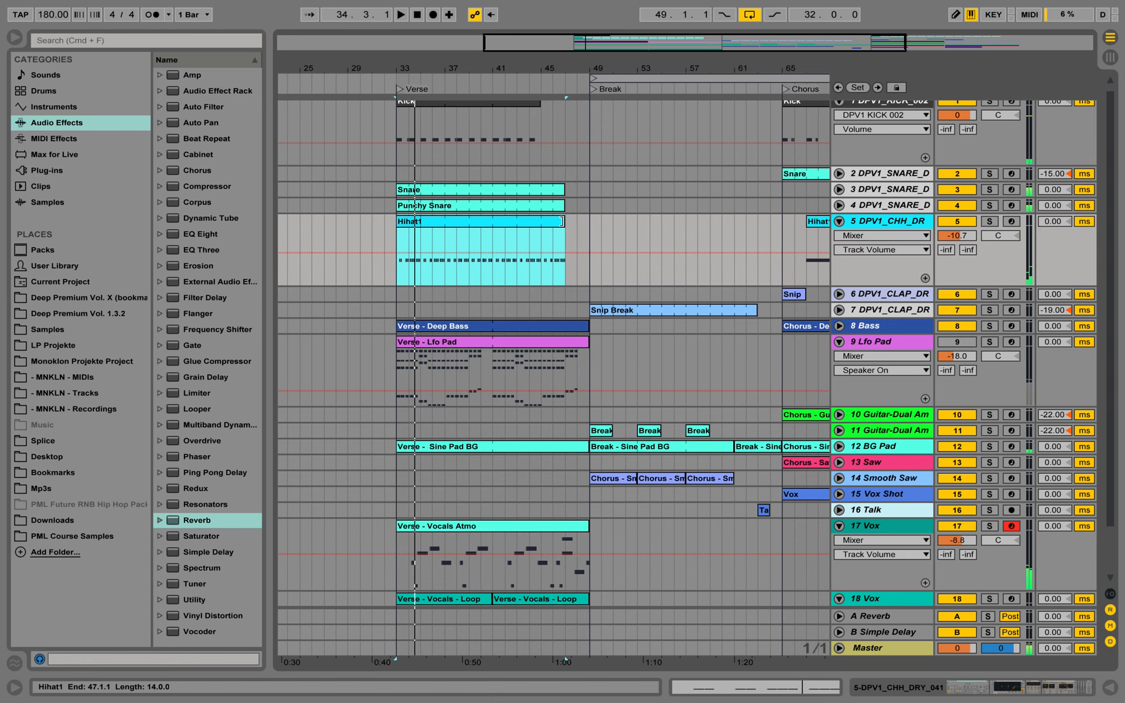
Unfold snare tracks 3 and 4 and lower their volumes together to -7.8 dB and -12.7 dB during playback
{"action": "left_click", "coordinate": [881, 189]}
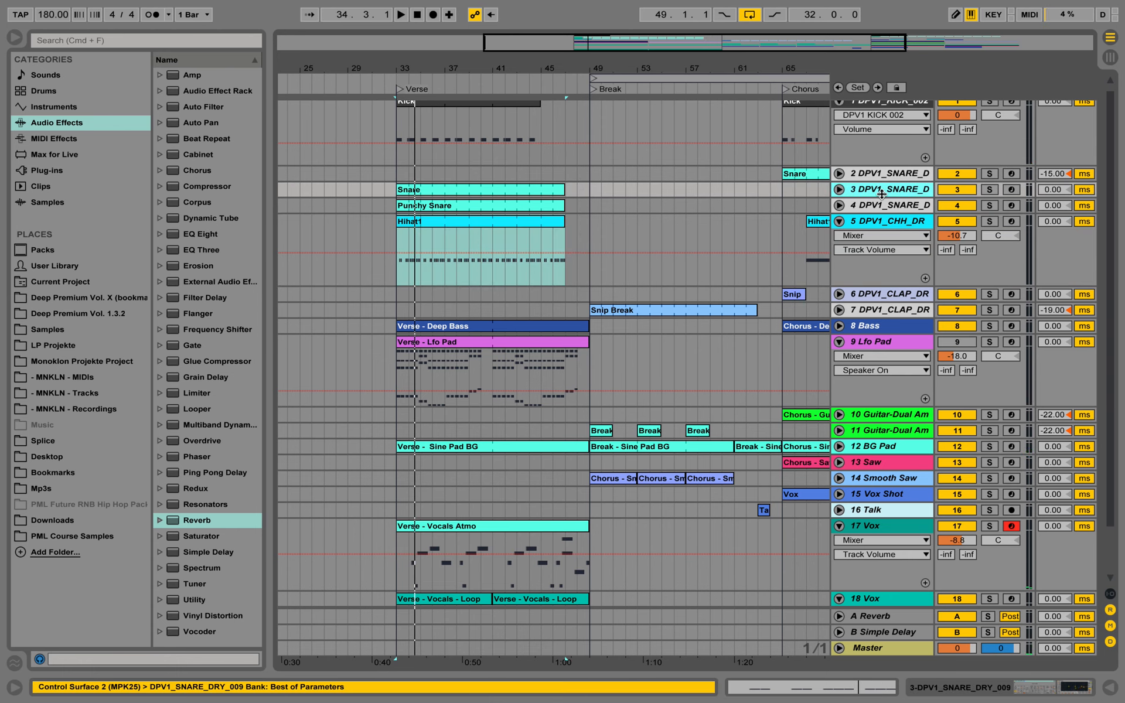
{"action": "left_click", "coordinate": [883, 205]}
{"action": "left_click", "coordinate": [840, 189]}
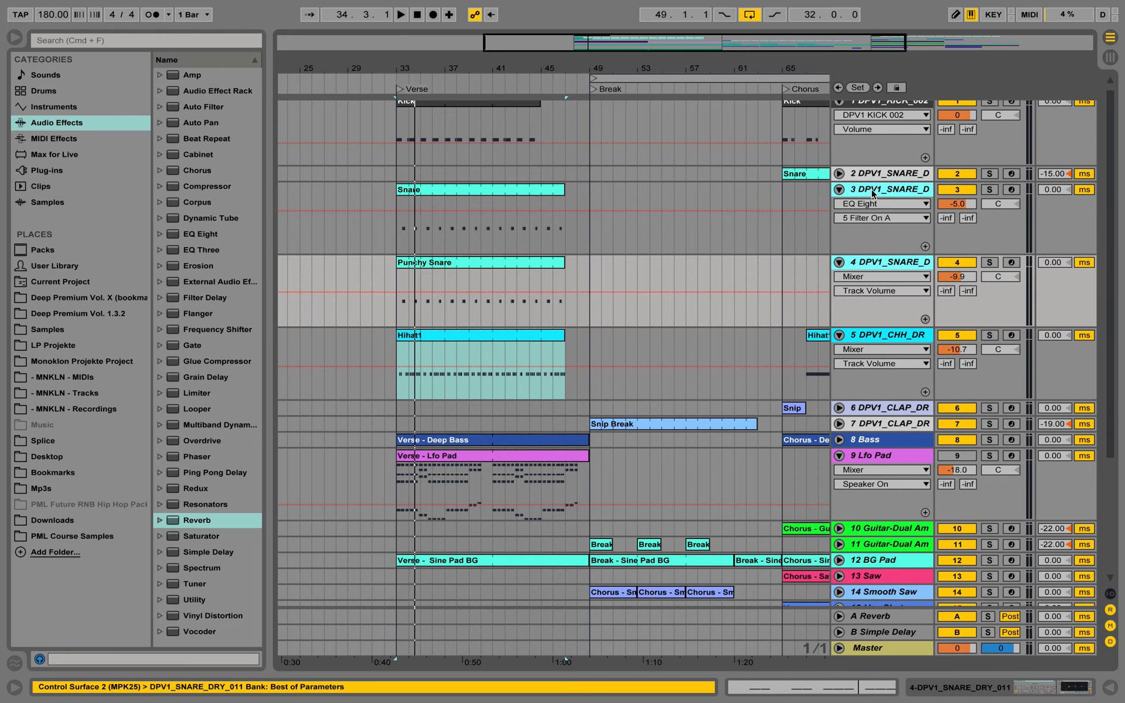
{"action": "left_click", "coordinate": [873, 192]}
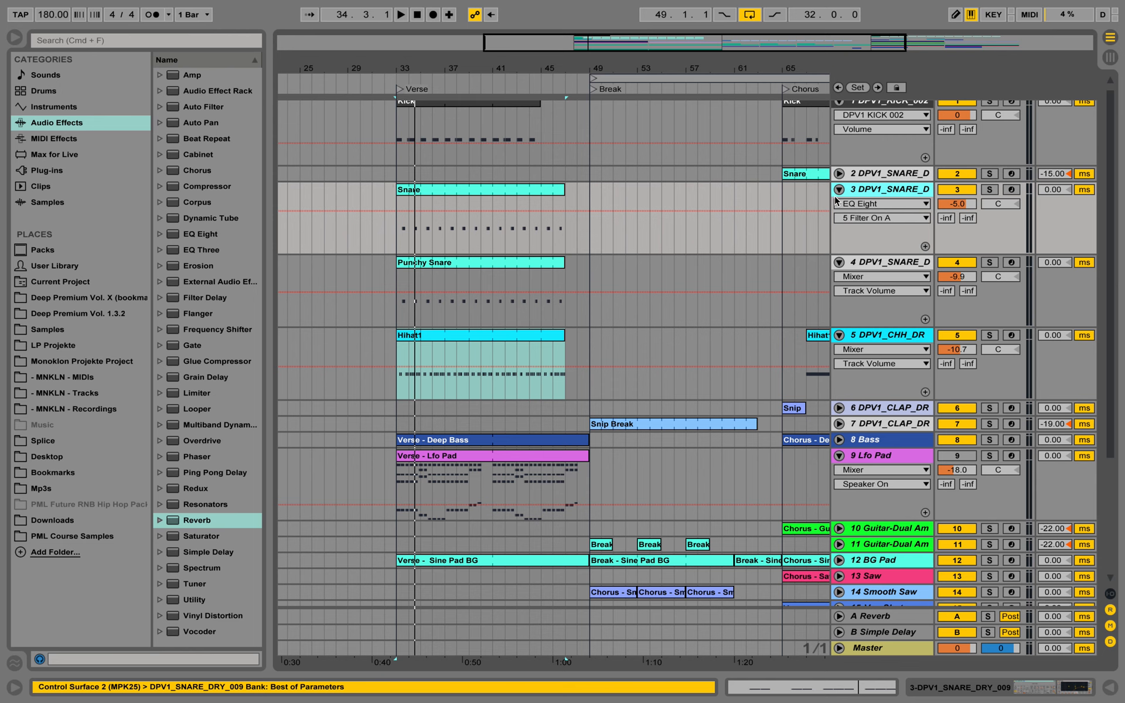
{"action": "left_click", "coordinate": [883, 263]}
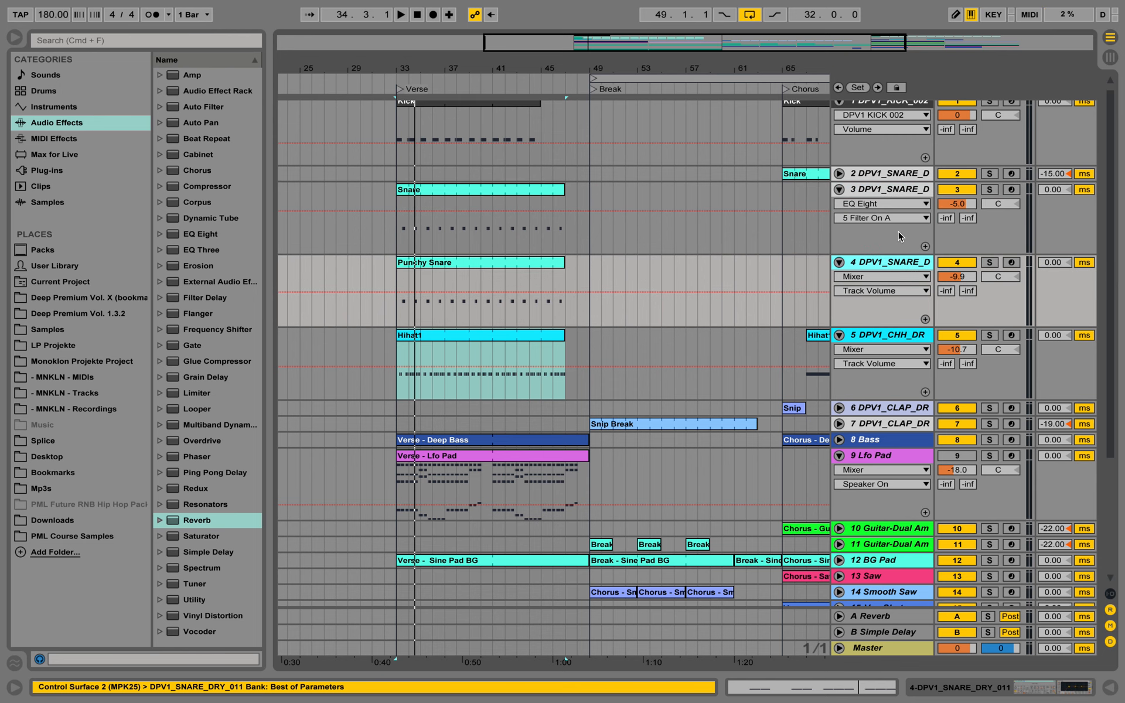
{"action": "left_click", "coordinate": [903, 193]}
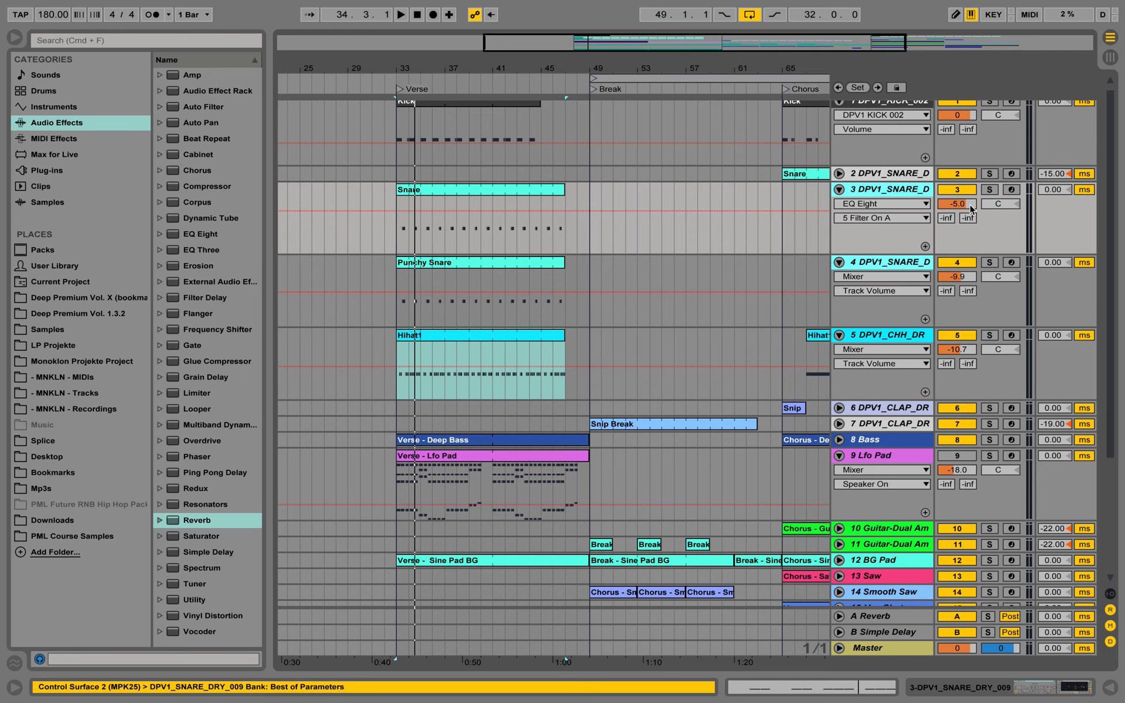
{"action": "left_click_drag", "start_coordinate": [969, 208], "coordinate": [968, 230]}
{"action": "key", "text": "space"}
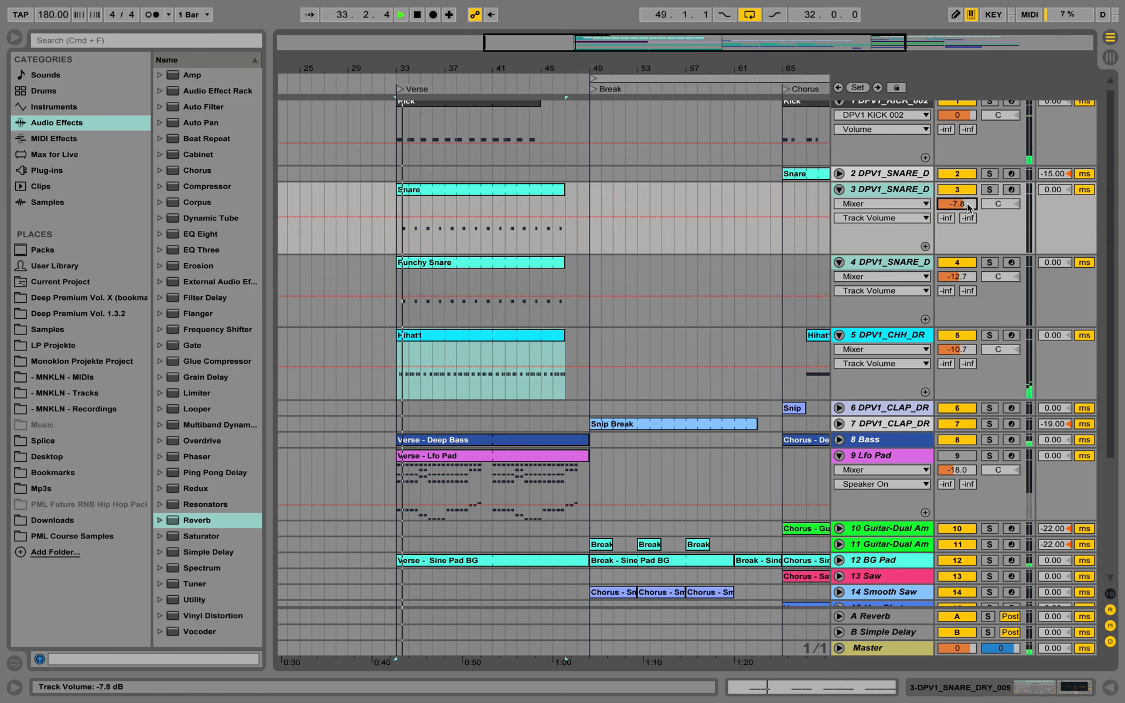
Mute both verse snare tracks, set the Punchy Snare track's volume to -13.3 dB, and reactivate both tracks
{"action": "left_click", "coordinate": [957, 189]}
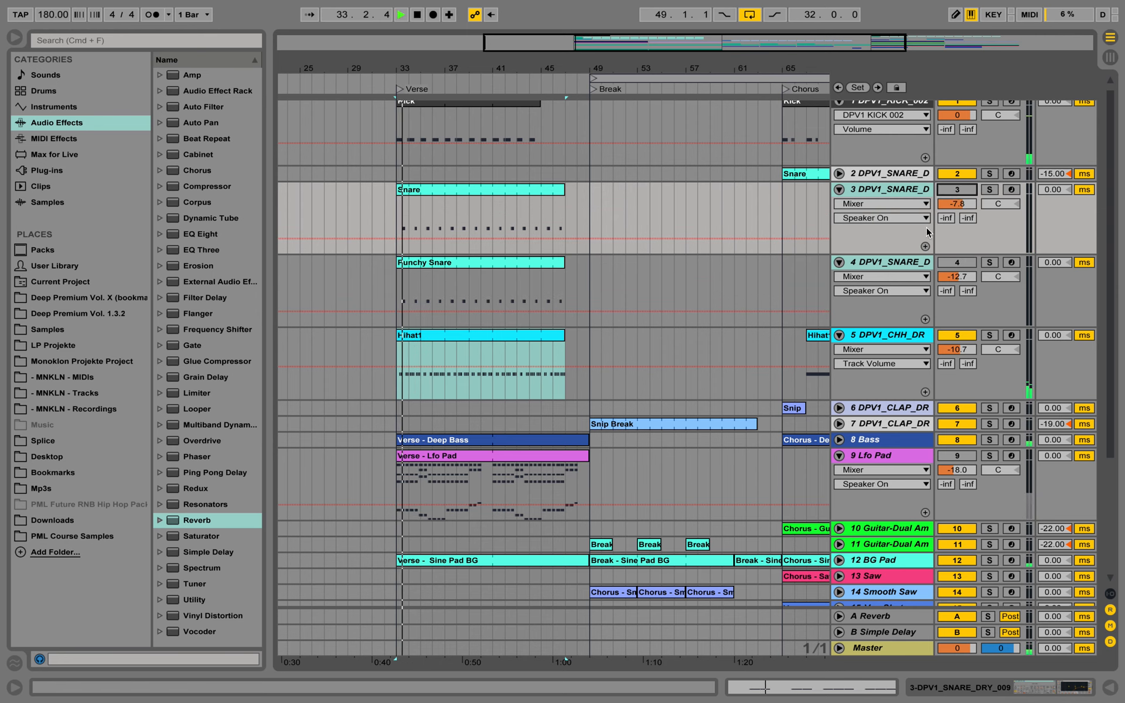
{"action": "left_click", "coordinate": [945, 263]}
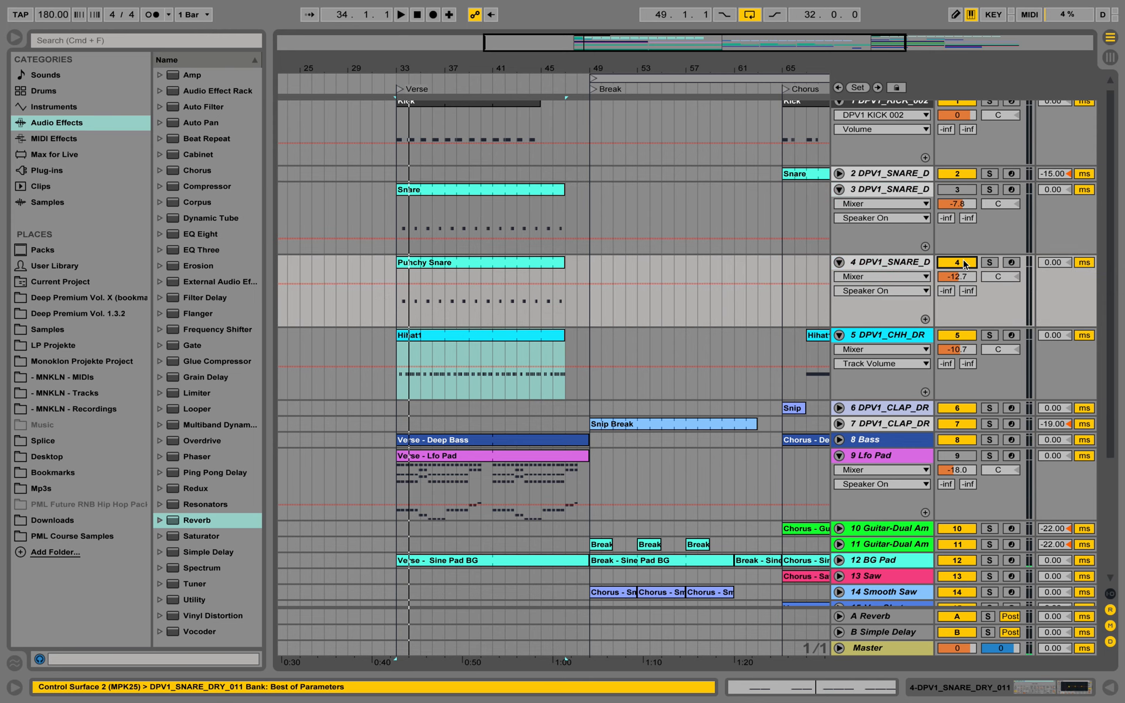
{"action": "left_click_drag", "start_coordinate": [945, 275], "coordinate": [946, 278]}
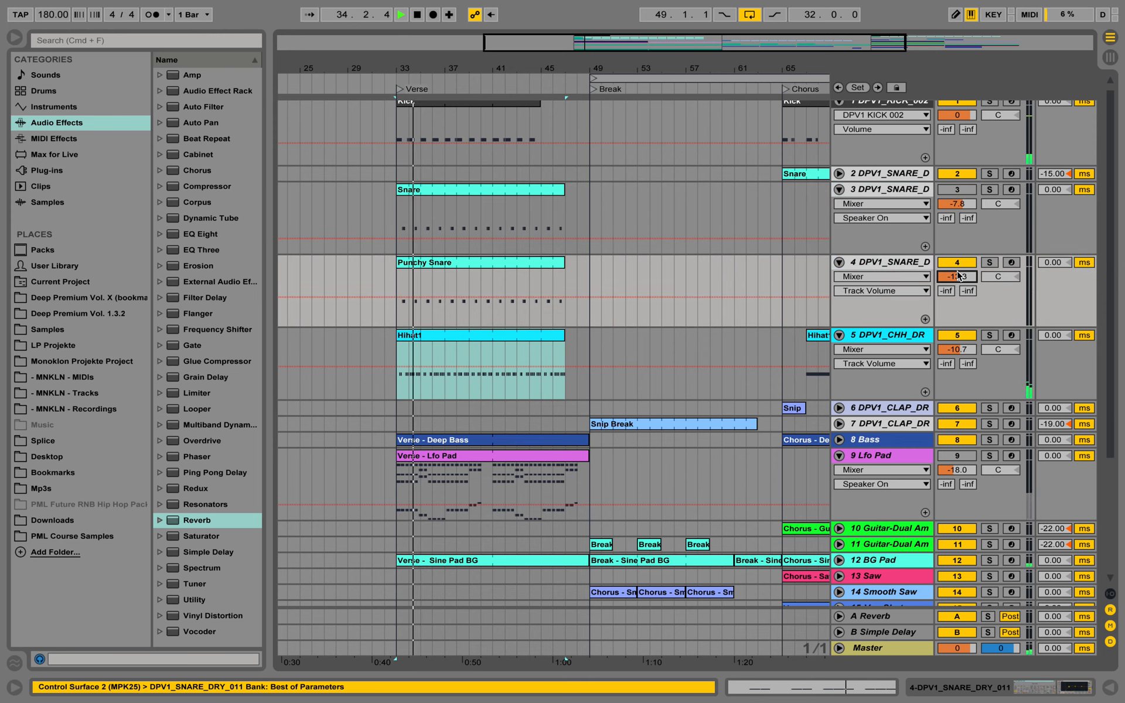
{"action": "left_click", "coordinate": [961, 191]}
{"action": "key", "text": "space"}
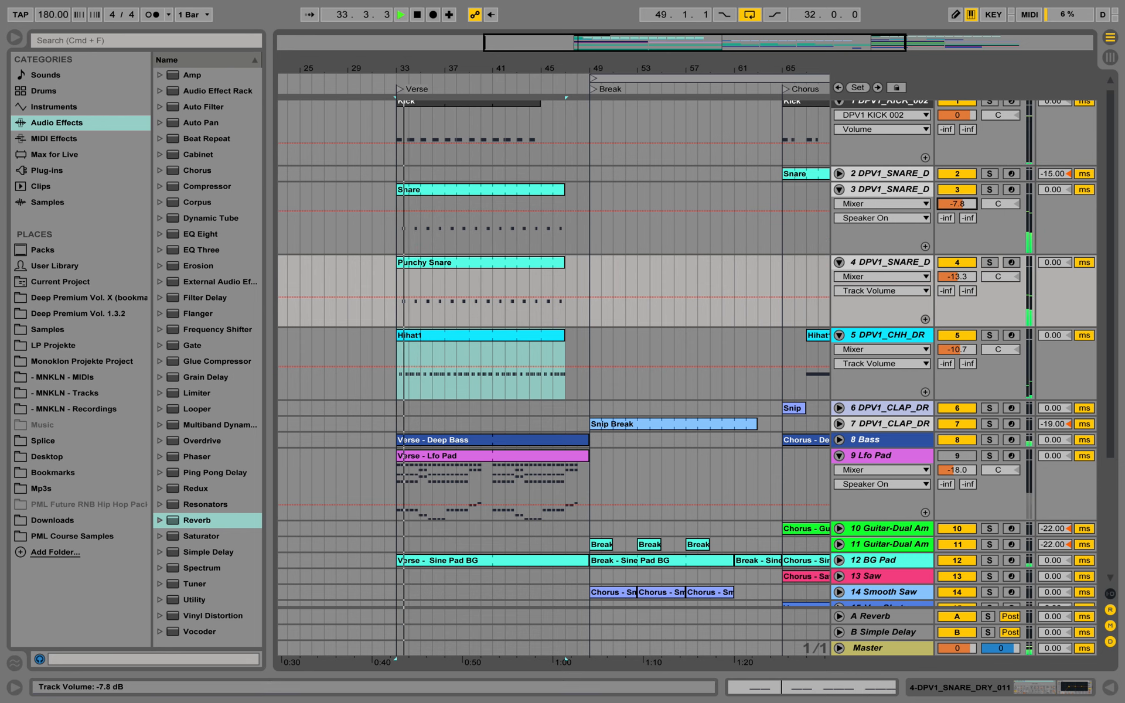
Set the volume of snare track 3 to -12.0 dB and fold both verse snare tracks
{"action": "left_click_drag", "start_coordinate": [961, 204], "coordinate": [961, 225]}
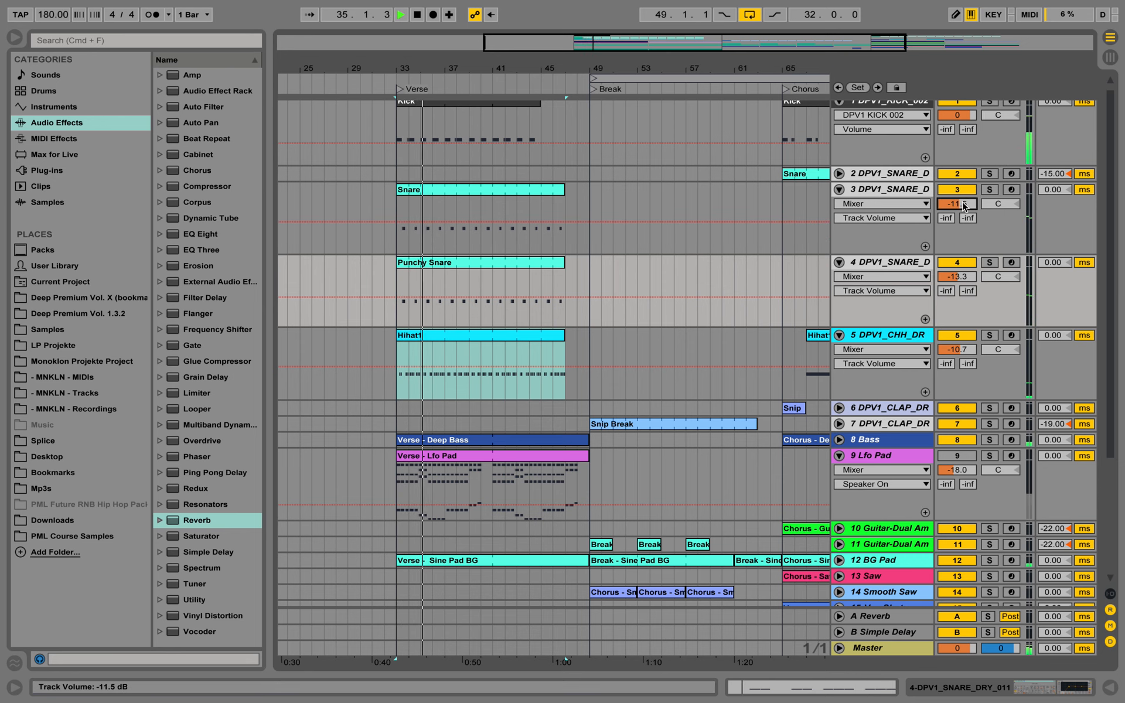
{"action": "left_click_drag", "start_coordinate": [815, 222], "coordinate": [815, 223]}
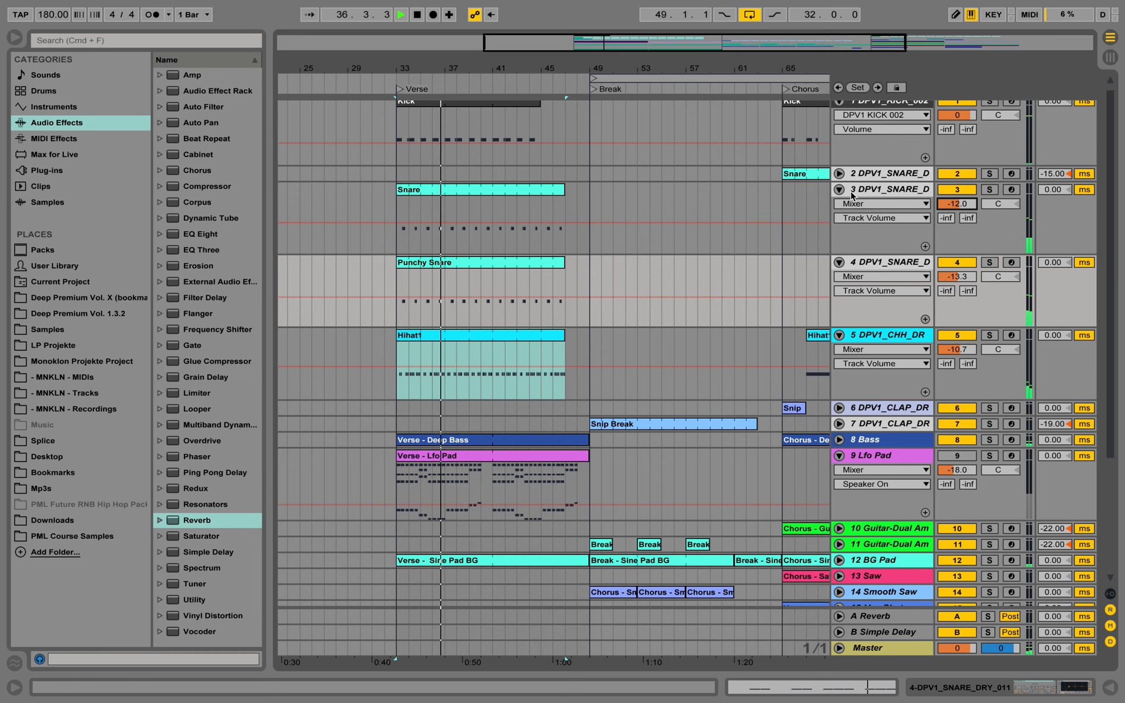
{"action": "left_click", "coordinate": [839, 189]}
{"action": "left_click", "coordinate": [839, 206]}
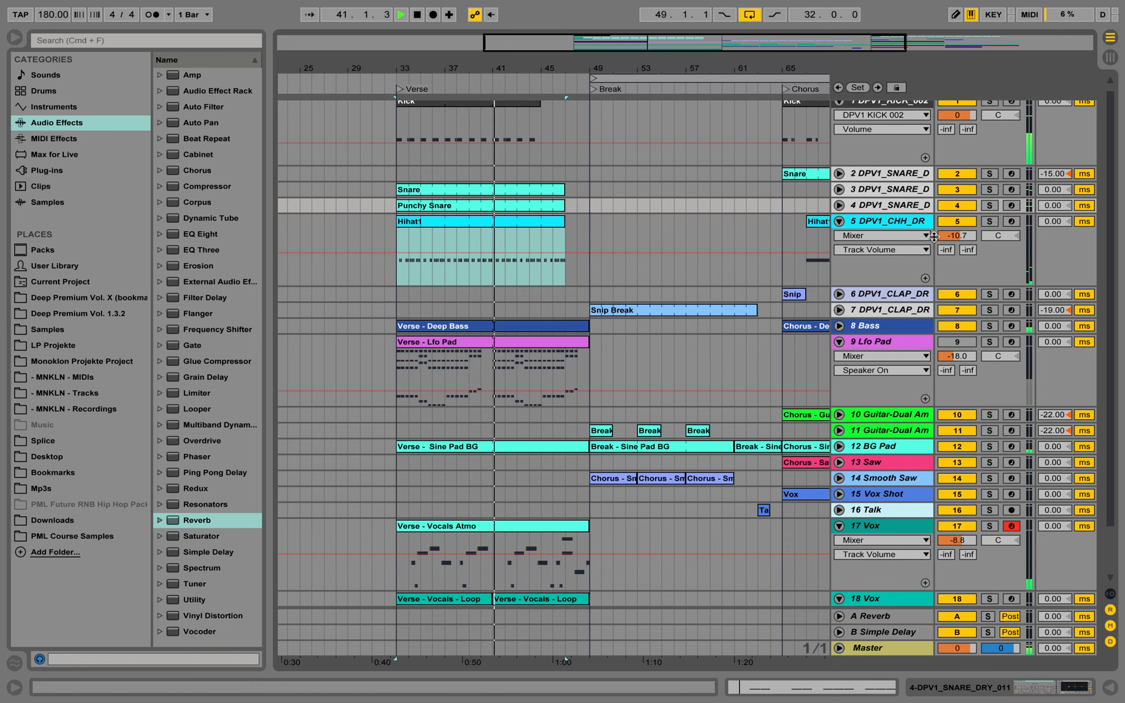
Split the verse Hihat1 clip at bars 36 and 37 to isolate a one-bar section
{"action": "left_click", "coordinate": [878, 220]}
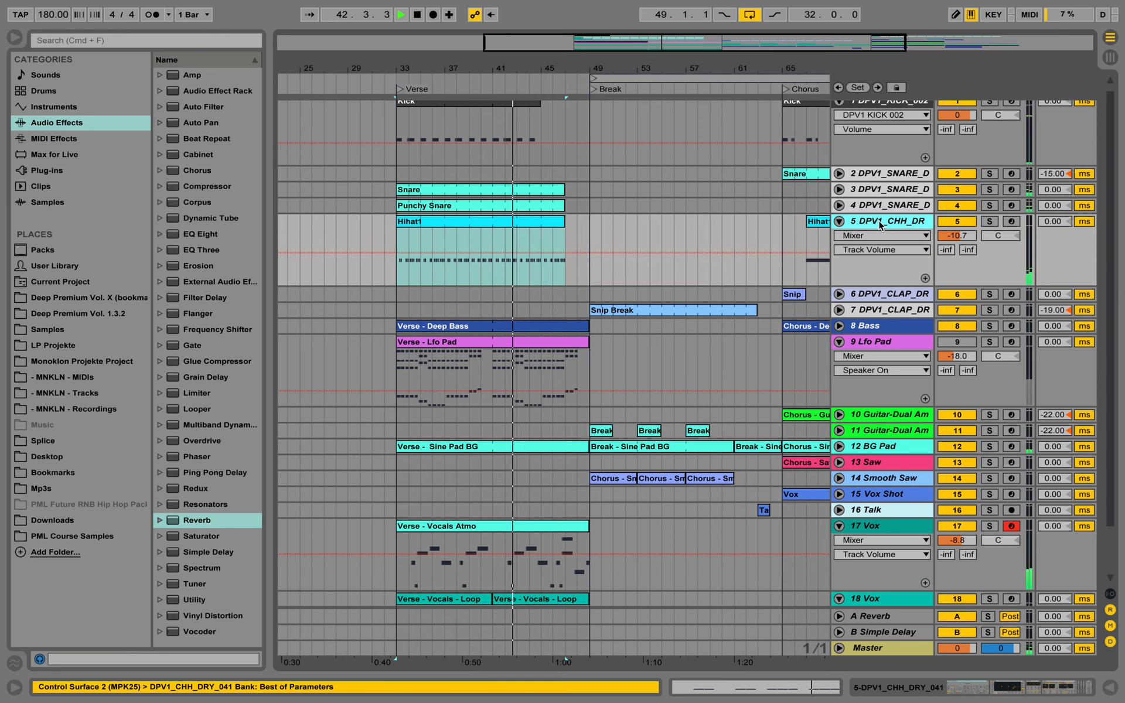
{"action": "left_click", "coordinate": [396, 235]}
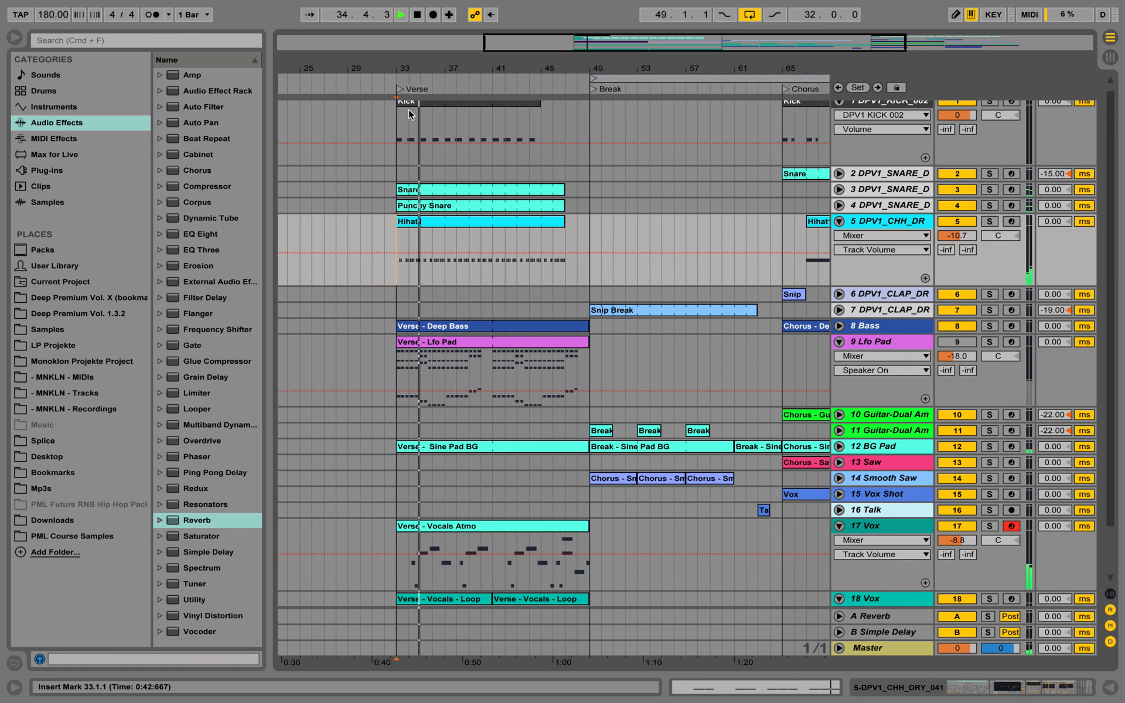
{"action": "key", "text": "space"}
{"action": "left_click_drag", "start_coordinate": [410, 65], "coordinate": [390, 64]}
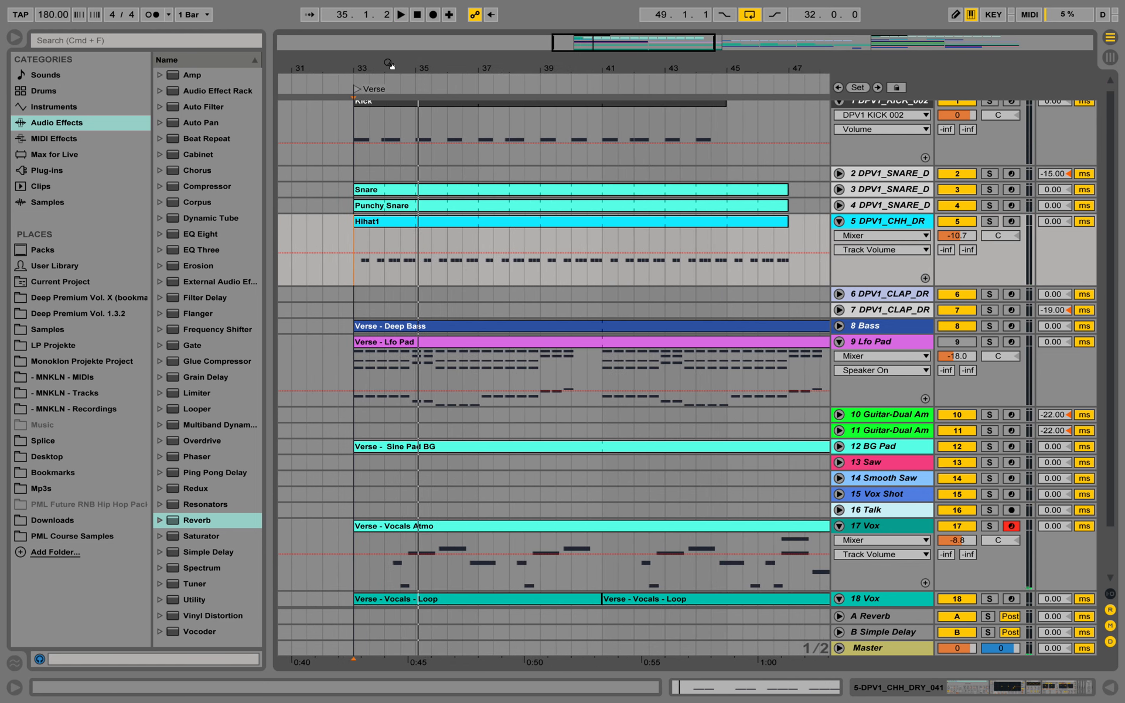
{"action": "left_click", "coordinate": [354, 238]}
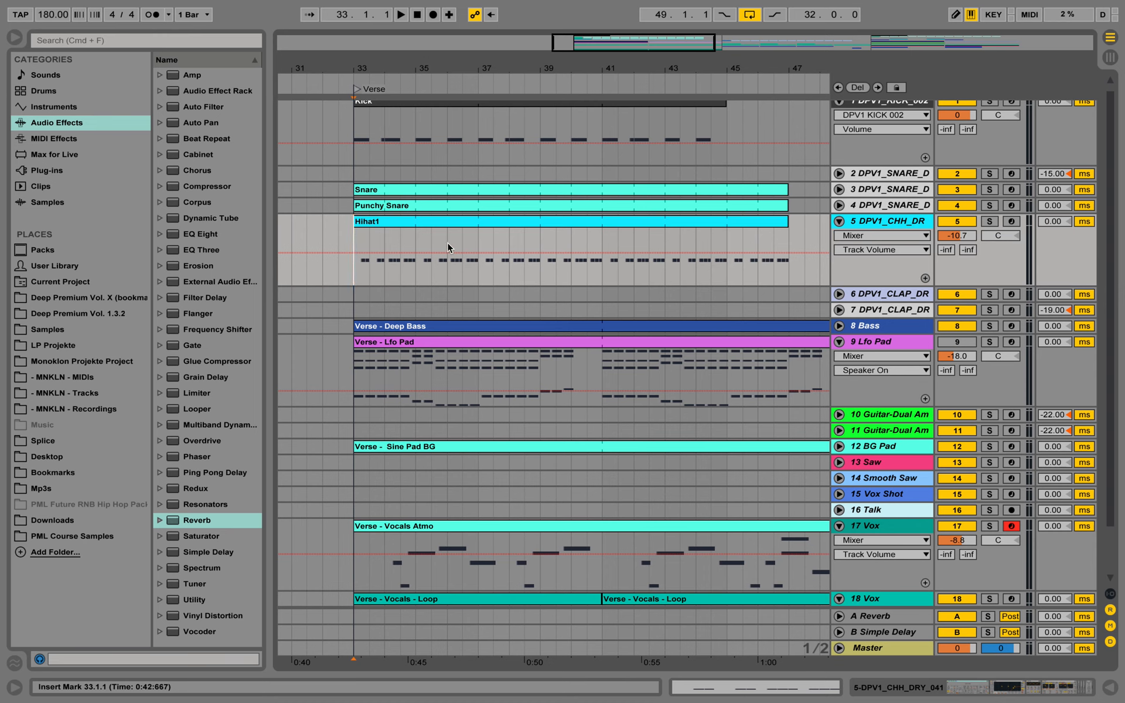
{"action": "mouse_move", "coordinate": [449, 239]}
{"action": "left_mouse_down"}
{"action": "mouse_move", "coordinate": [477, 239]}
{"action": "mouse_move", "coordinate": [457, 233]}
{"action": "left_mouse_up"}
{"action": "key", "text": "super+e"}
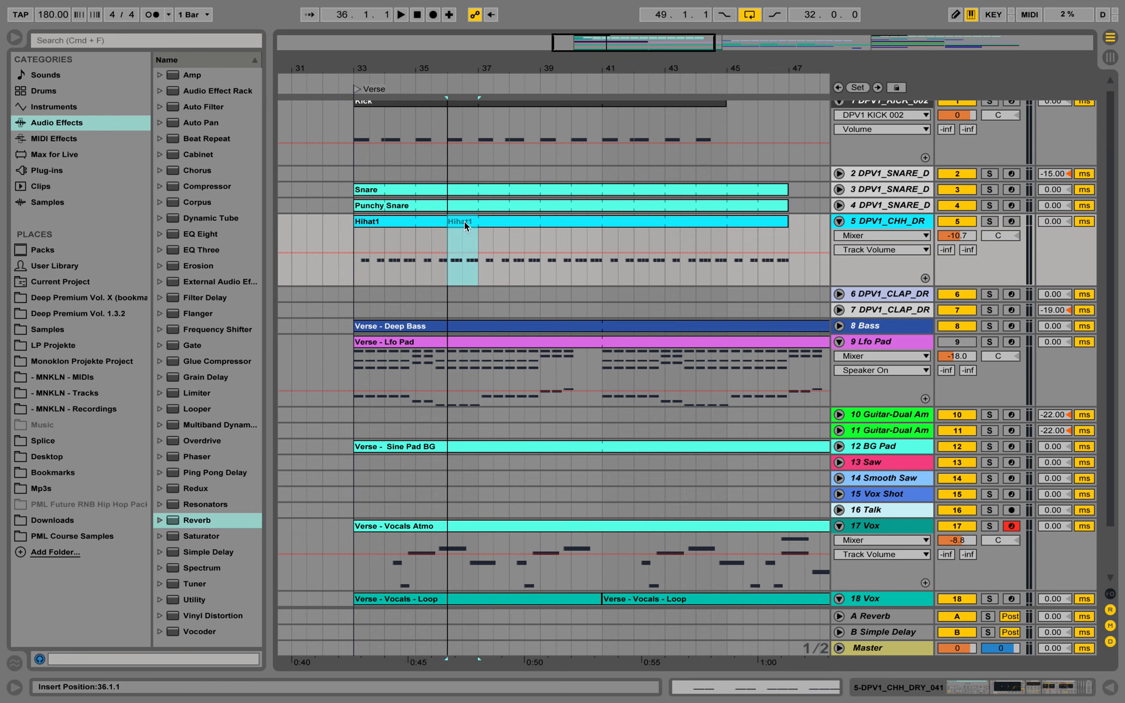
Open the isolated one-bar Hihat1 clip at bar 36 and set its note grid to fixed 1/16
{"action": "double_click", "coordinate": [469, 223]}
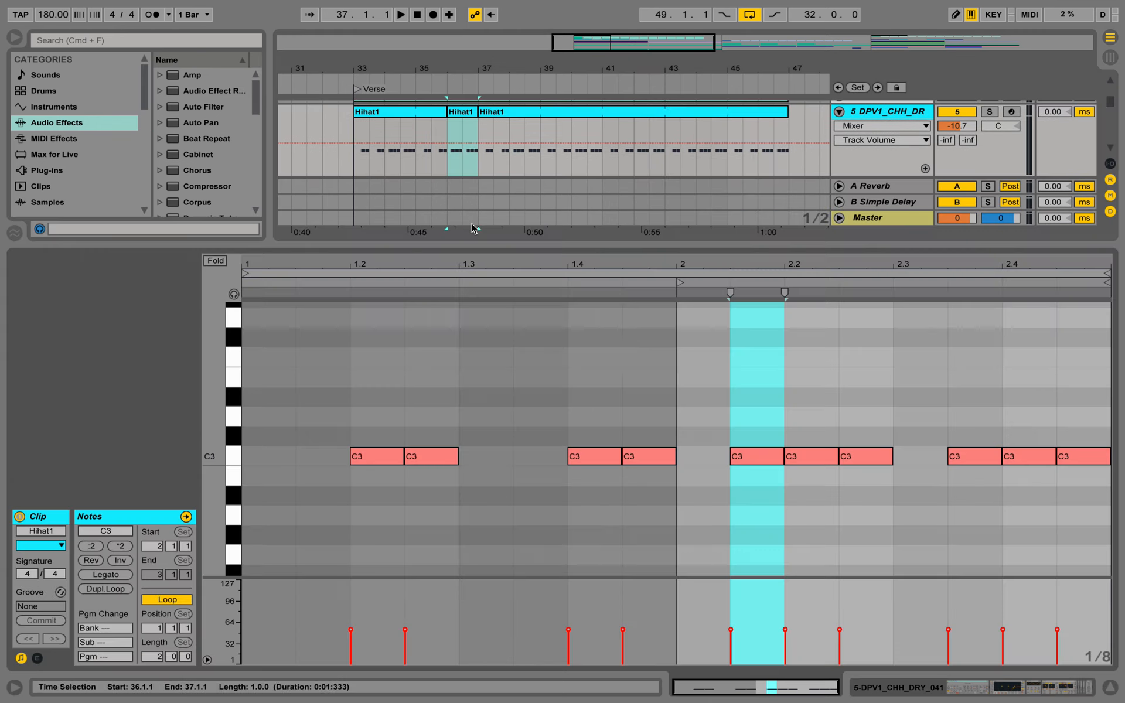
{"action": "left_click", "coordinate": [770, 418]}
{"action": "right_click", "coordinate": [754, 393]}
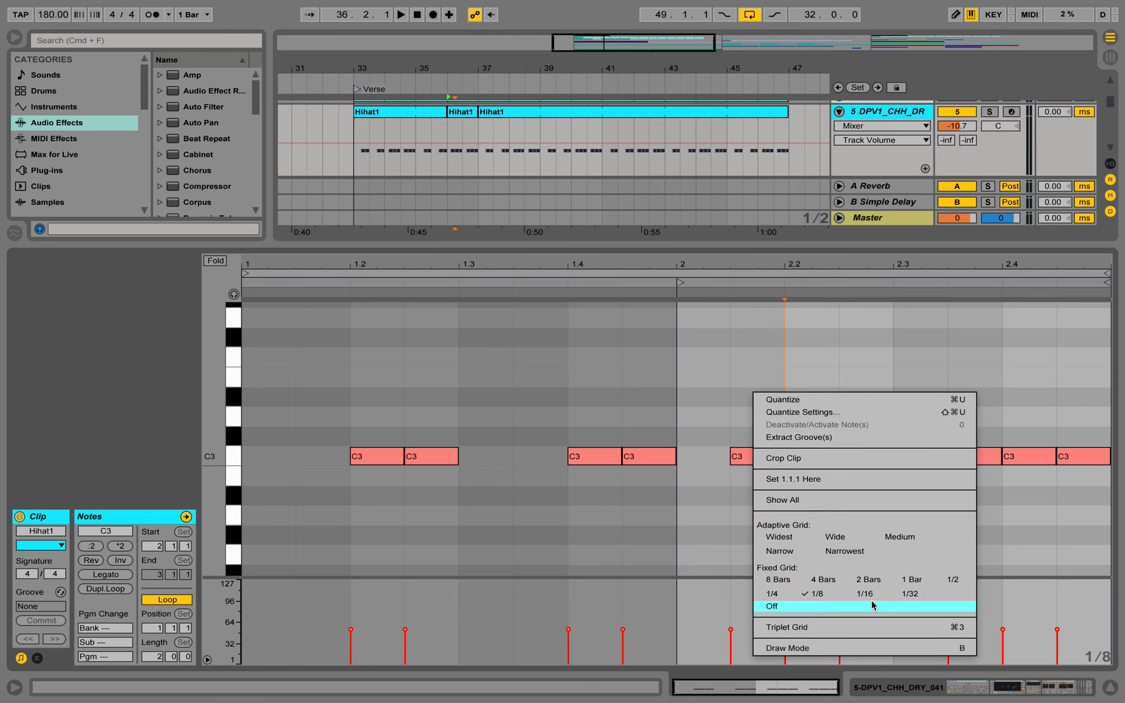
{"action": "left_click", "coordinate": [871, 600]}
{"action": "right_click", "coordinate": [850, 521]}
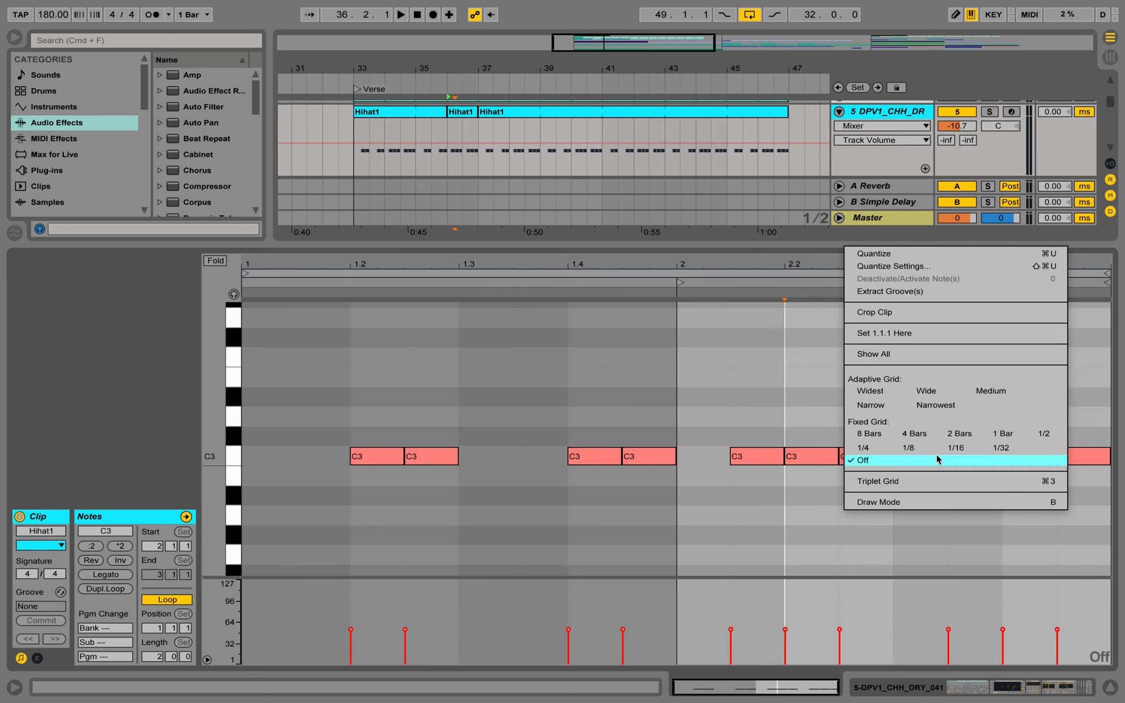
{"action": "left_click", "coordinate": [956, 447]}
Fill beats 2.1 and 2.2 of the one-bar Hihat1 clip with a continuous run of eight 1/16 C3 notes
{"action": "left_click_drag", "start_coordinate": [753, 419], "coordinate": [848, 460]}
{"action": "left_click_drag", "start_coordinate": [780, 458], "coordinate": [692, 453]}
{"action": "left_click", "coordinate": [730, 422]}
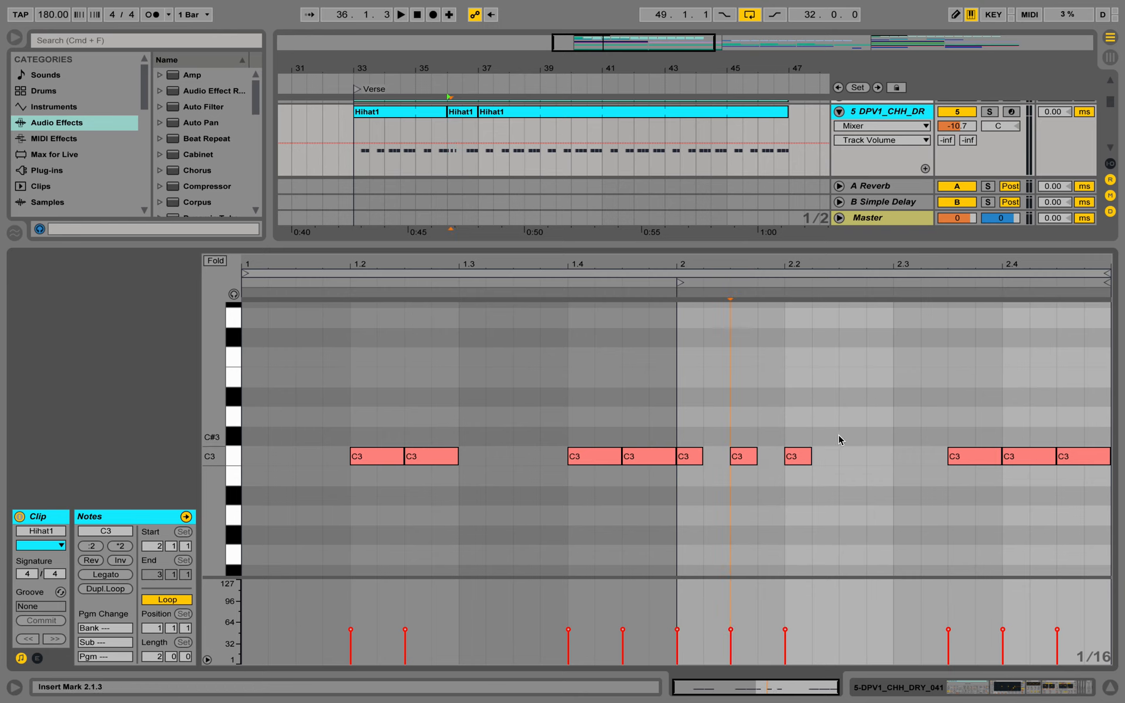
{"action": "left_click_drag", "start_coordinate": [831, 487], "coordinate": [711, 458]}
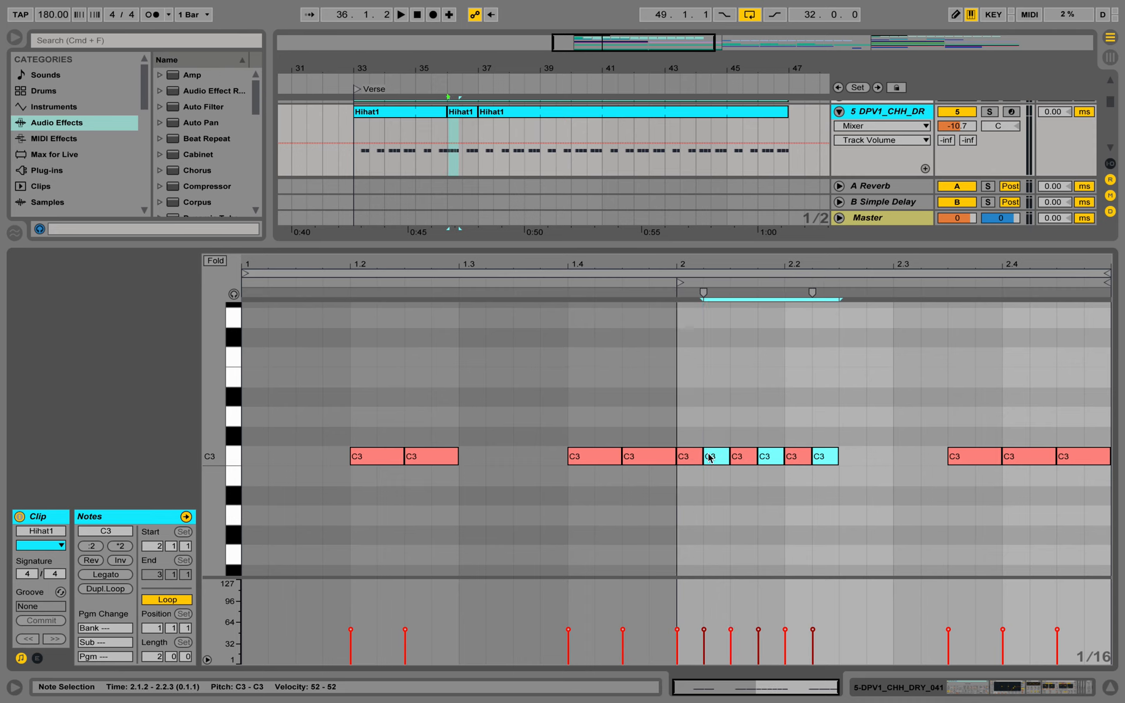
{"action": "left_click_drag", "start_coordinate": [825, 487], "coordinate": [839, 459]}
Shift the two 1/8 notes after the run to 2.3.2 and 2.3.4, delete the clip's last note, and audition the pattern
{"action": "left_click", "coordinate": [948, 421]}
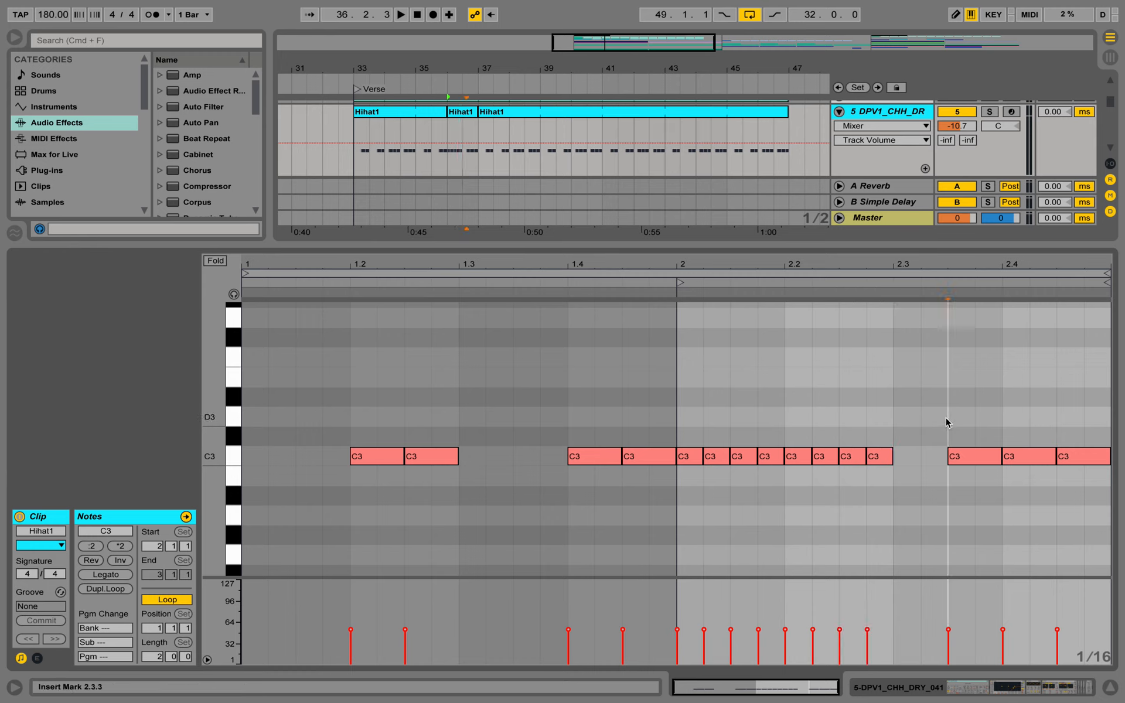
{"action": "left_click_drag", "start_coordinate": [969, 462], "coordinate": [943, 461]}
{"action": "left_click_drag", "start_coordinate": [1013, 459], "coordinate": [985, 463]}
{"action": "left_click", "coordinate": [1063, 455]}
{"action": "key", "text": "BackSpace"}
{"action": "key", "text": "space"}
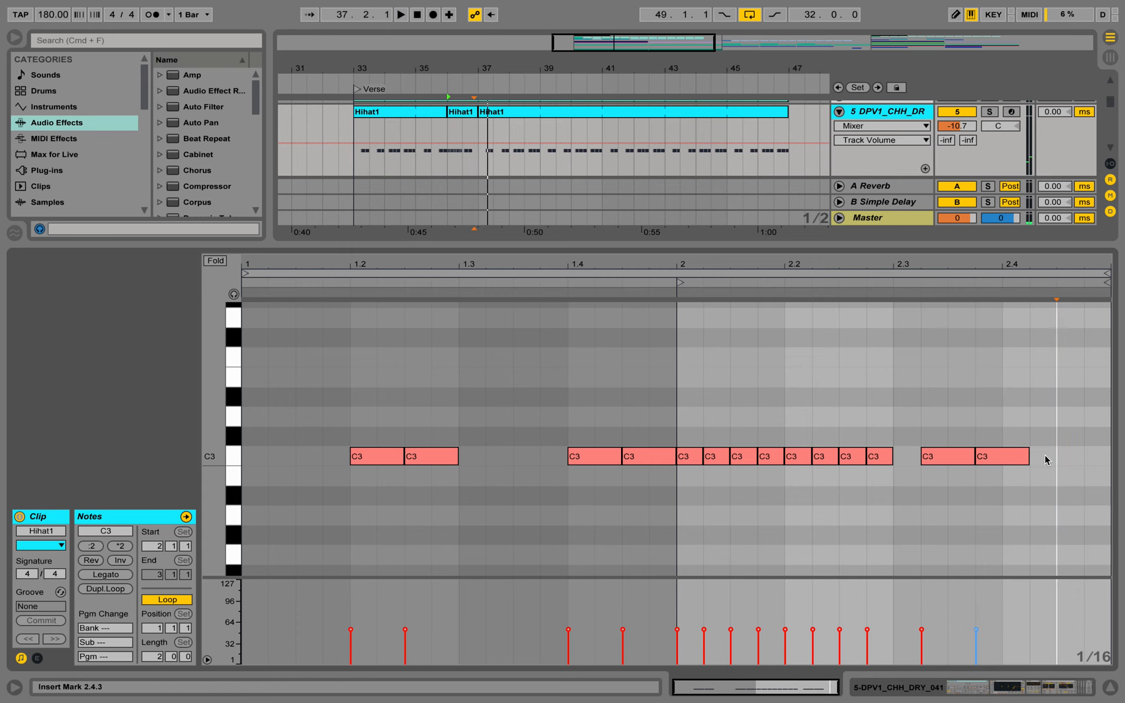
Duplicate the C3 note at 2.3.4 to 2.4.2 and audition the clip
{"action": "left_click", "coordinate": [1000, 456]}
{"action": "left_click_drag", "start_coordinate": [1000, 455], "coordinate": [1049, 455]}
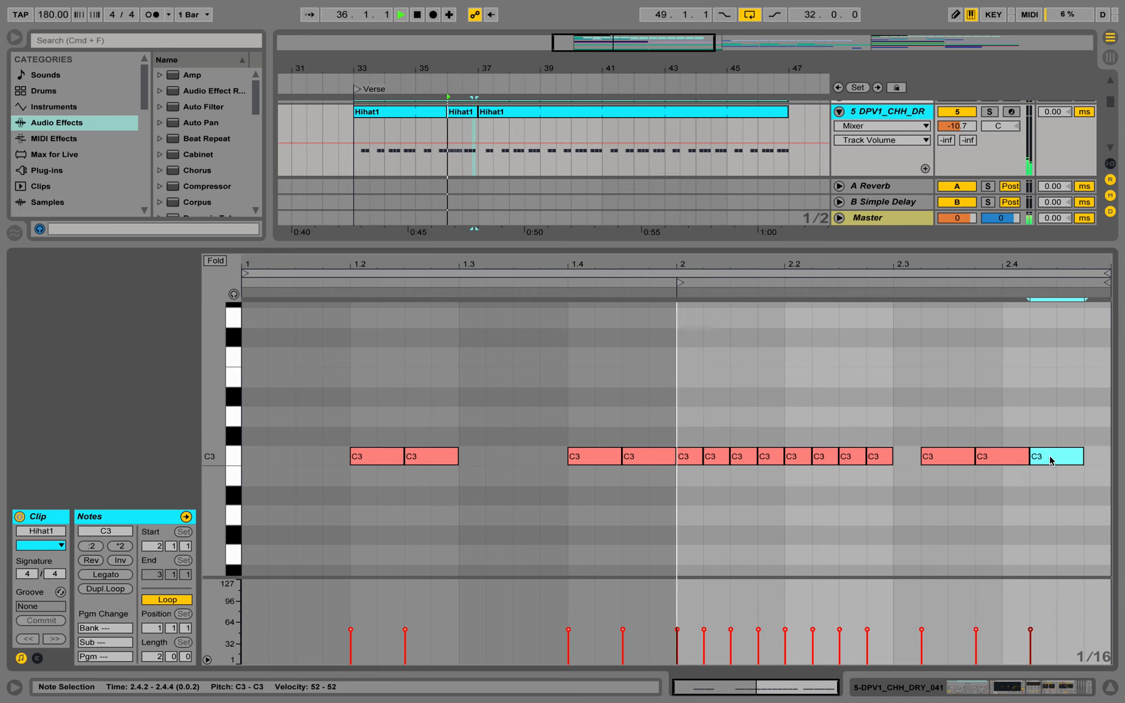
{"action": "key", "text": "space"}
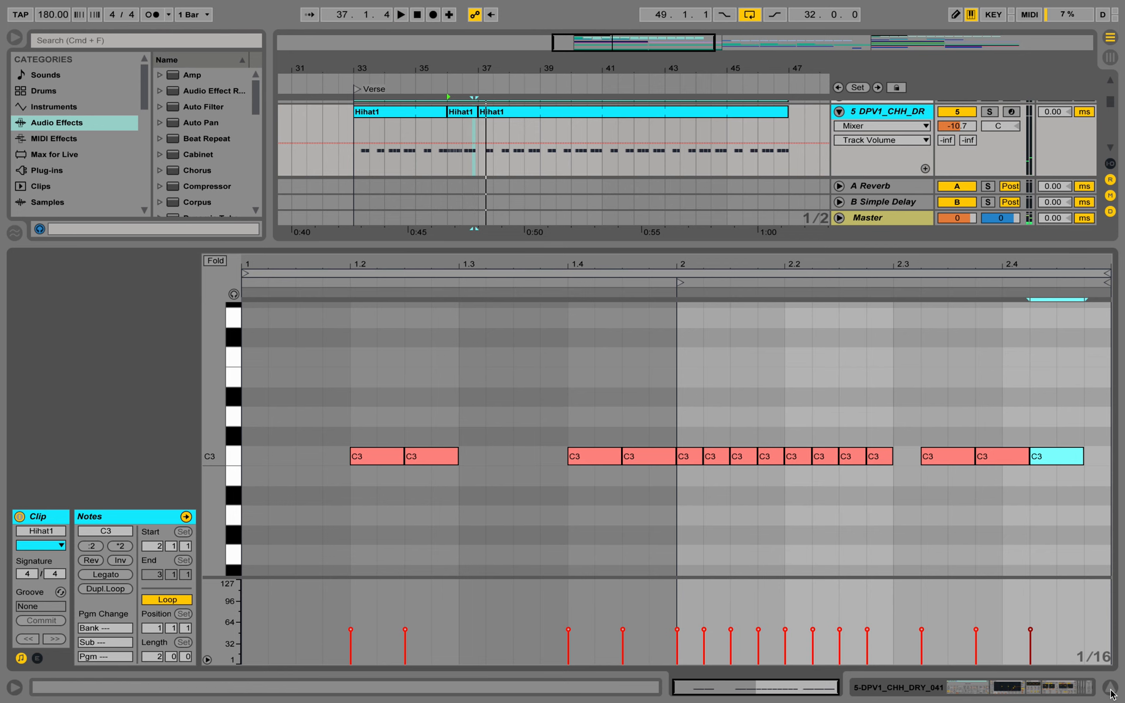
Close the clip editor and play the arrangement from the verse start at bar 33 through the edited hi-hat bar
{"action": "left_click", "coordinate": [1111, 688]}
{"action": "left_click", "coordinate": [351, 130]}
{"action": "key", "text": "space"}
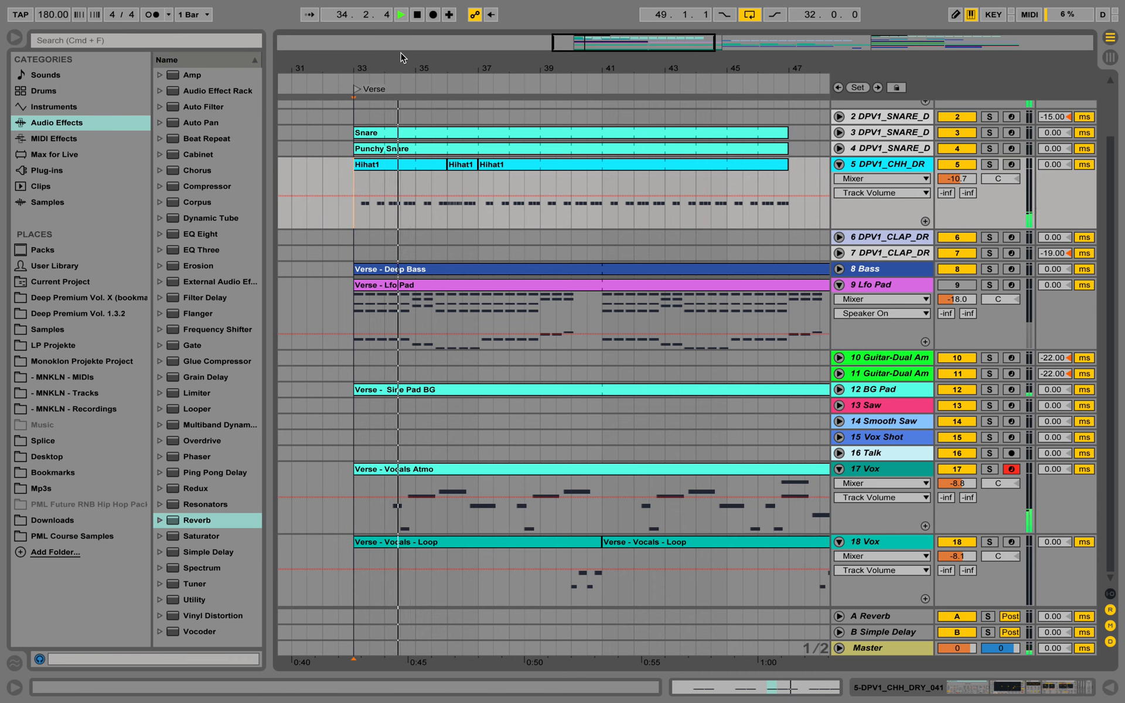
{"action": "left_click_drag", "start_coordinate": [407, 65], "coordinate": [368, 70]}
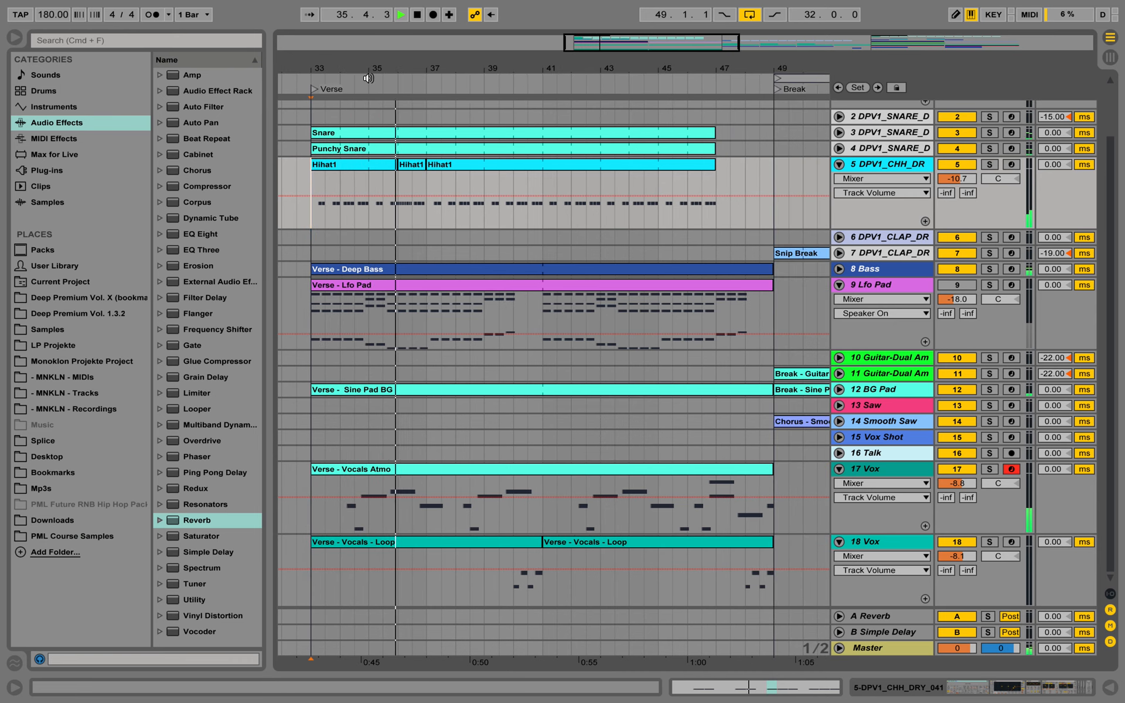
{"action": "key", "text": "space"}
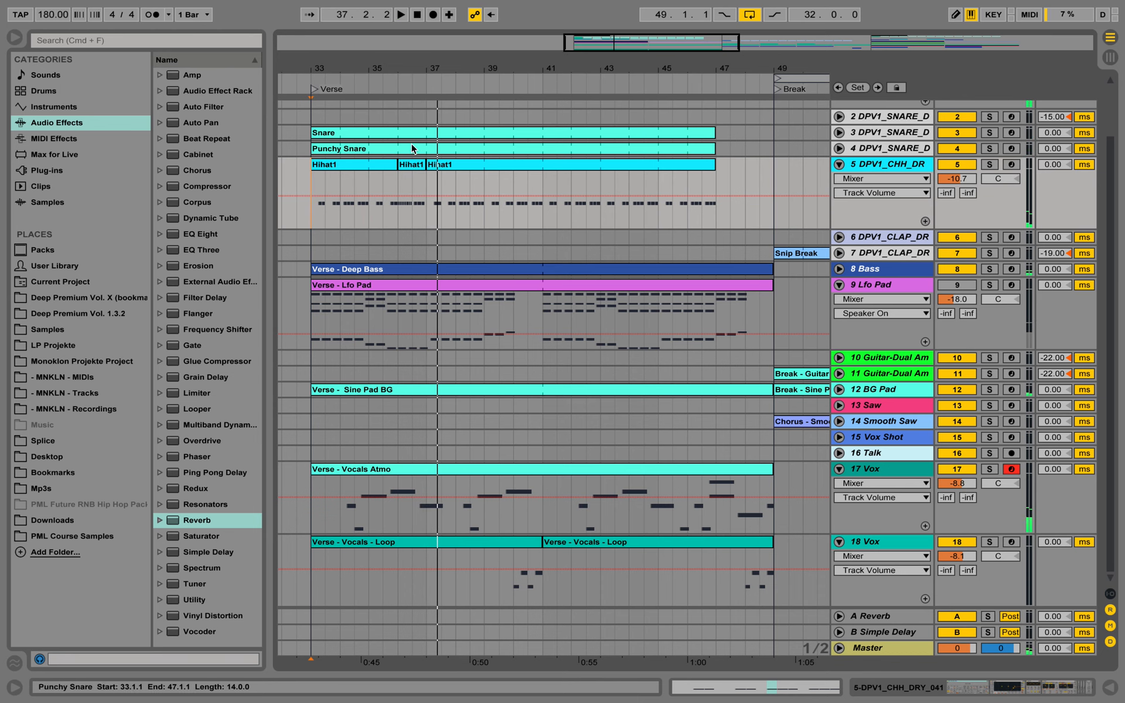
Reopen the bar 36 Hihat1 clip, move its last C3 note to 2.4.3, and audition the change
{"action": "double_click", "coordinate": [413, 165]}
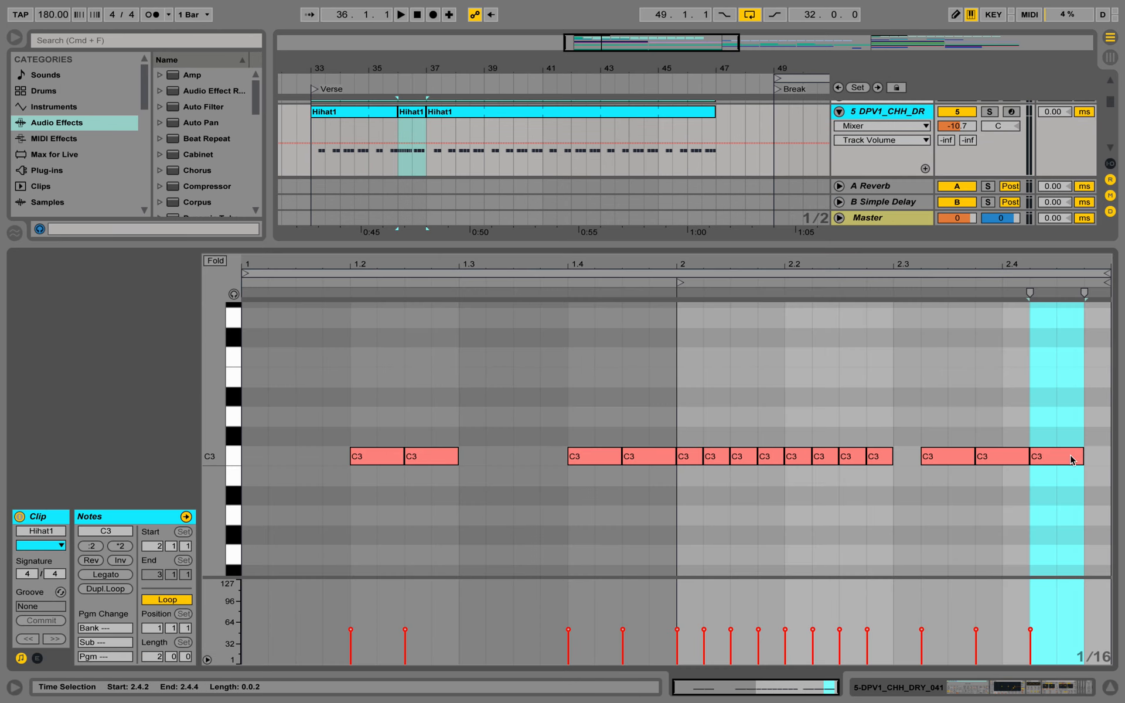
{"action": "left_click_drag", "start_coordinate": [1070, 456], "coordinate": [1091, 459]}
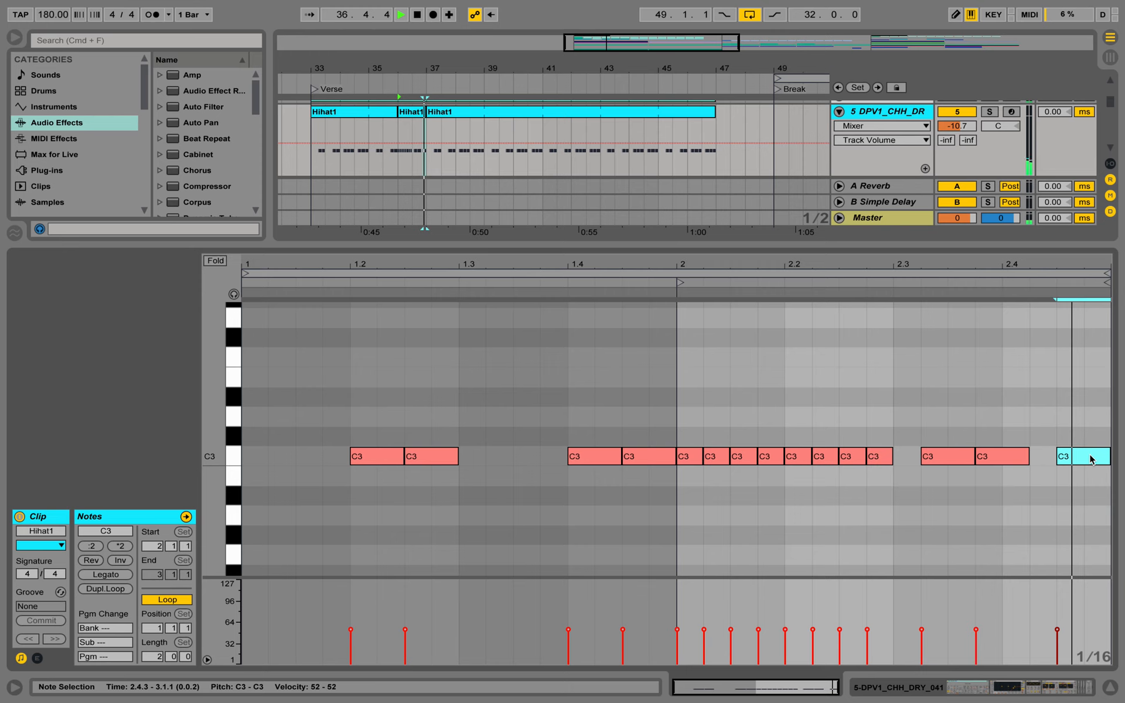
{"action": "key", "text": "space"}
Try an extra 1/16 C3 note at 2.4.2, listen to it, and delete it
{"action": "left_click", "coordinate": [1009, 457]}
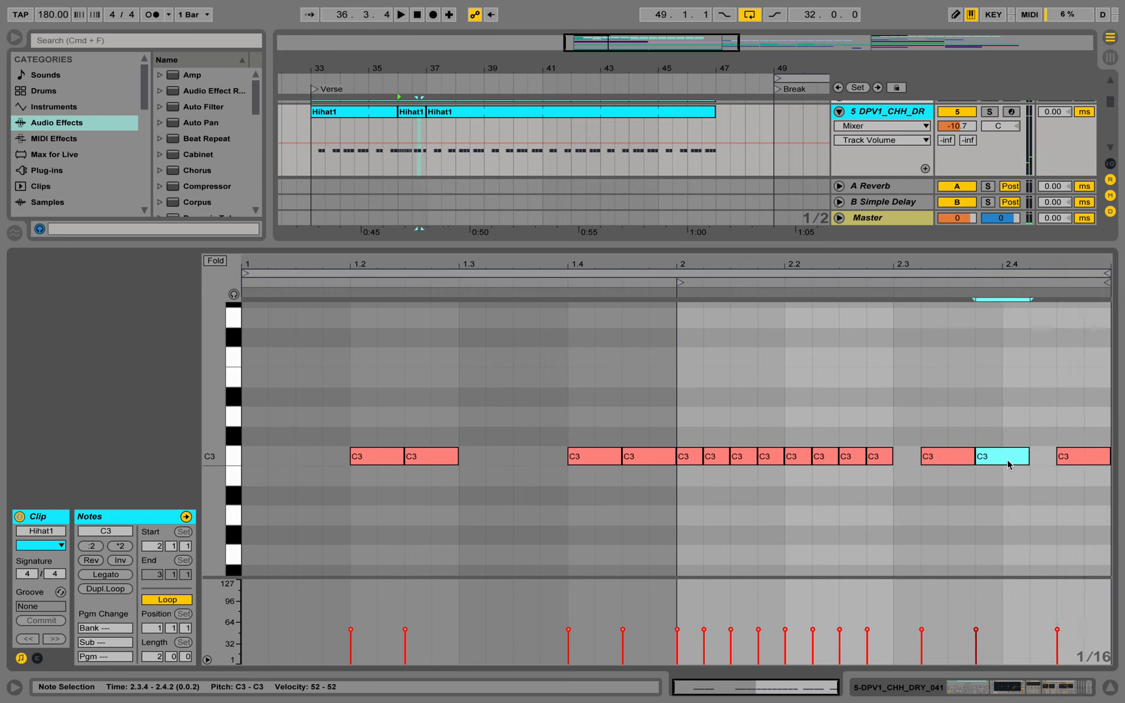
{"action": "mouse_move", "coordinate": [1063, 460]}
{"action": "left_mouse_down"}
{"action": "mouse_move", "coordinate": [1044, 462]}
{"action": "mouse_move", "coordinate": [1079, 458]}
{"action": "left_mouse_up"}
{"action": "key", "text": "space"}
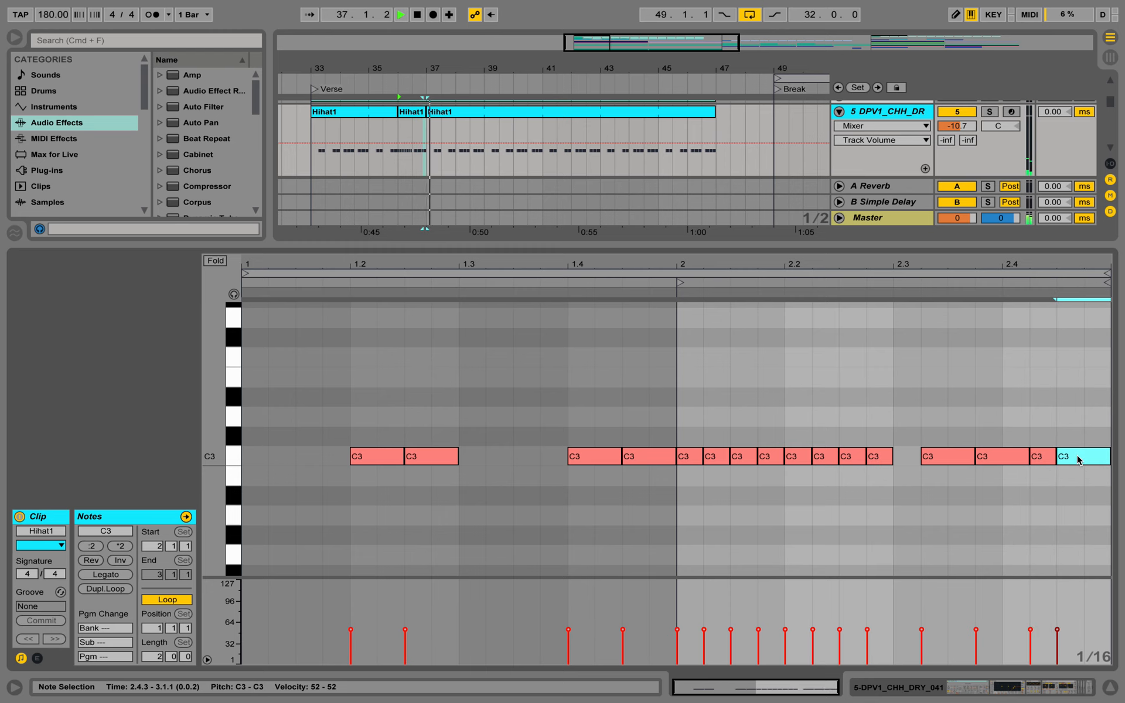
{"action": "left_click", "coordinate": [1044, 459]}
{"action": "key", "text": "Delete"}
{"action": "key", "text": "space"}
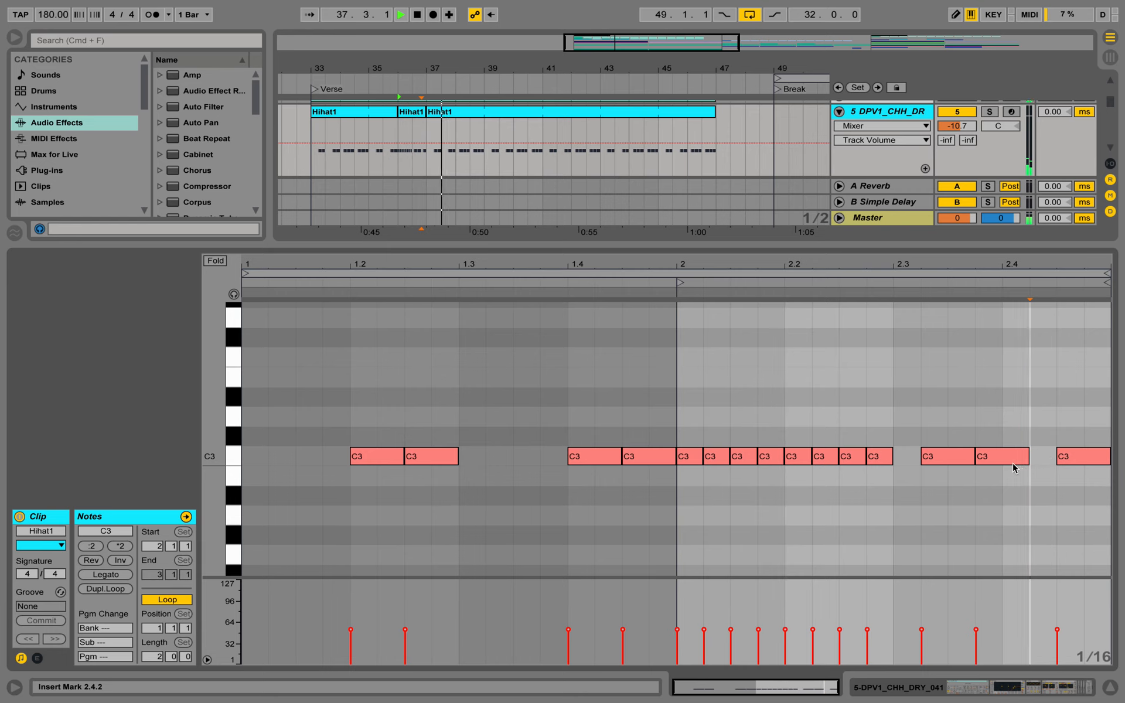
Close the clip editor and recolour the one-bar Hihat1 clip at bar 36 light blue
{"action": "left_click", "coordinate": [1109, 688]}
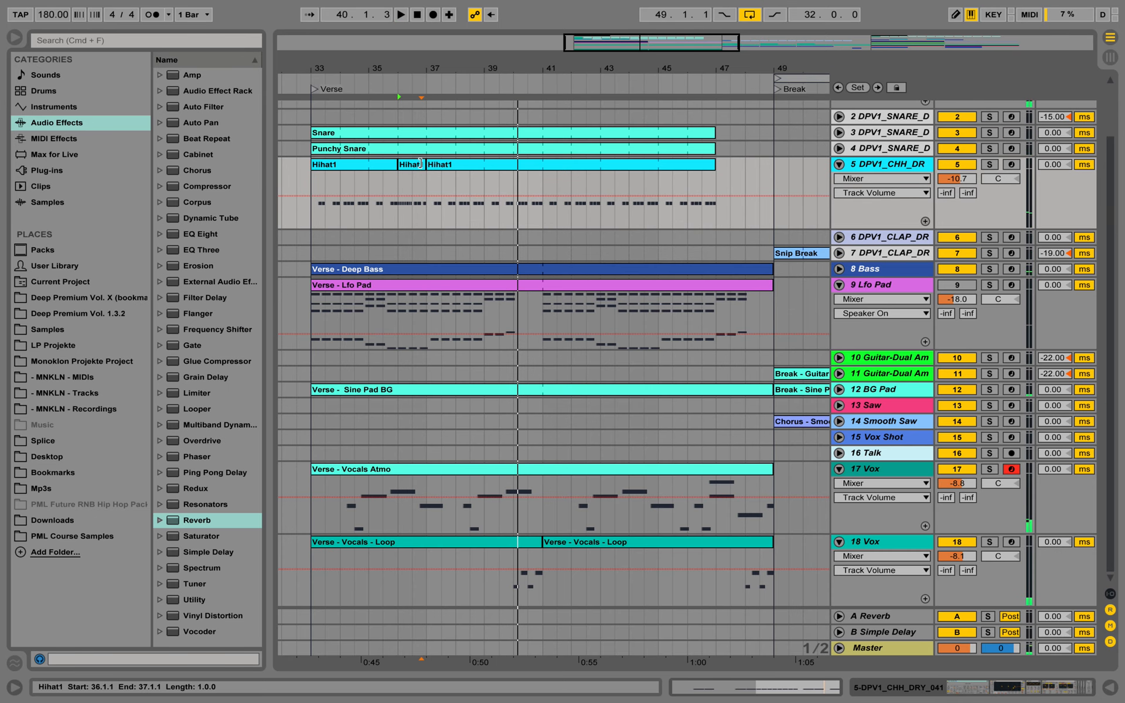
{"action": "left_click", "coordinate": [420, 164]}
{"action": "right_click", "coordinate": [418, 166]}
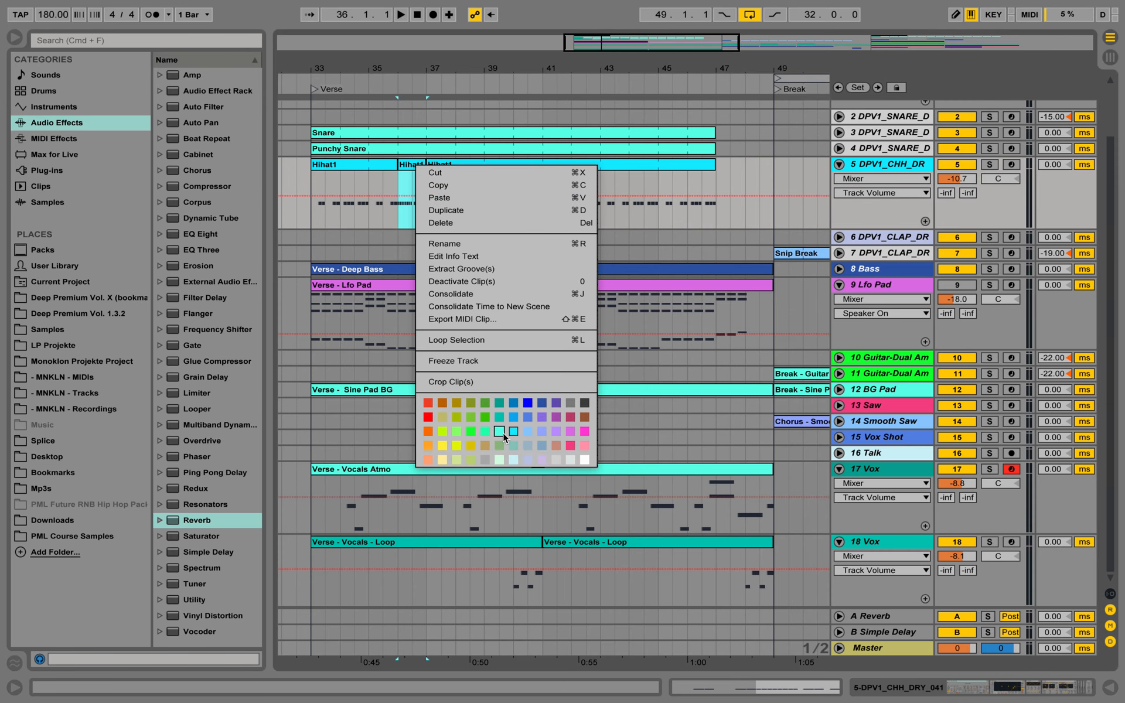
{"action": "left_click", "coordinate": [502, 434]}
{"action": "right_click", "coordinate": [416, 167]}
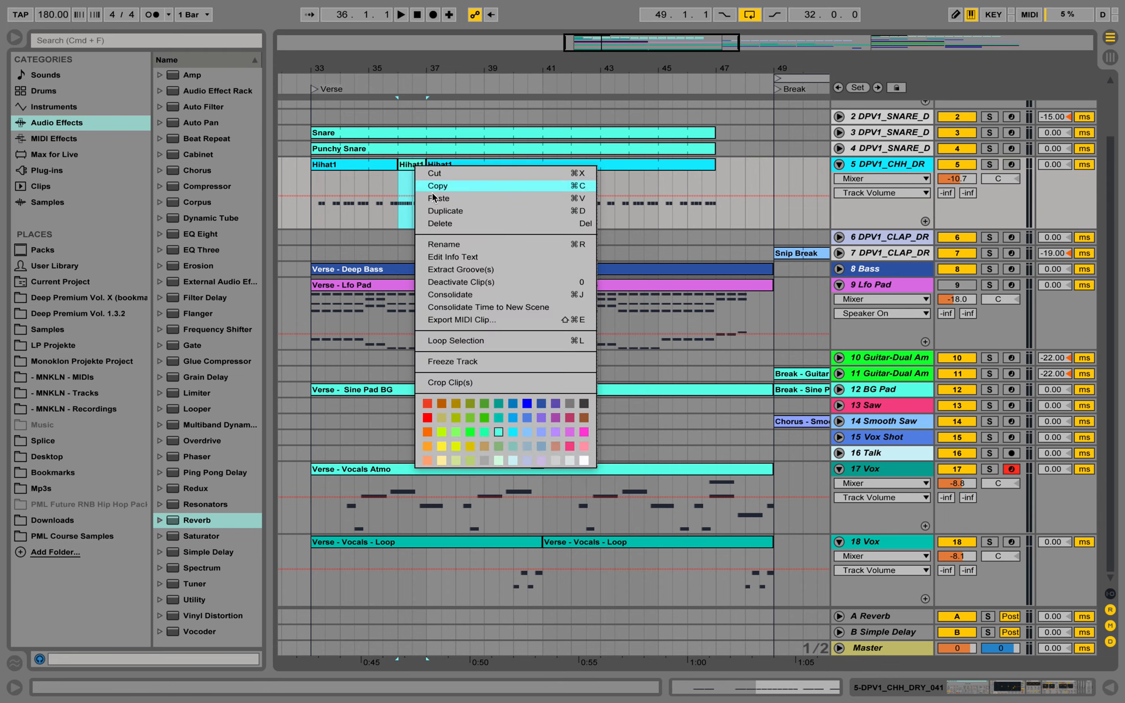
{"action": "left_click", "coordinate": [520, 429]}
Repeat the hi-hat section with its one-bar variation across bars 41 to 47, and start playback from bar 33
{"action": "mouse_move", "coordinate": [428, 183]}
{"action": "left_mouse_down"}
{"action": "mouse_move", "coordinate": [333, 174]}
{"action": "mouse_move", "coordinate": [567, 175]}
{"action": "mouse_move", "coordinate": [557, 176]}
{"action": "left_mouse_up"}
{"action": "left_click", "coordinate": [312, 182]}
{"action": "key", "text": "space"}
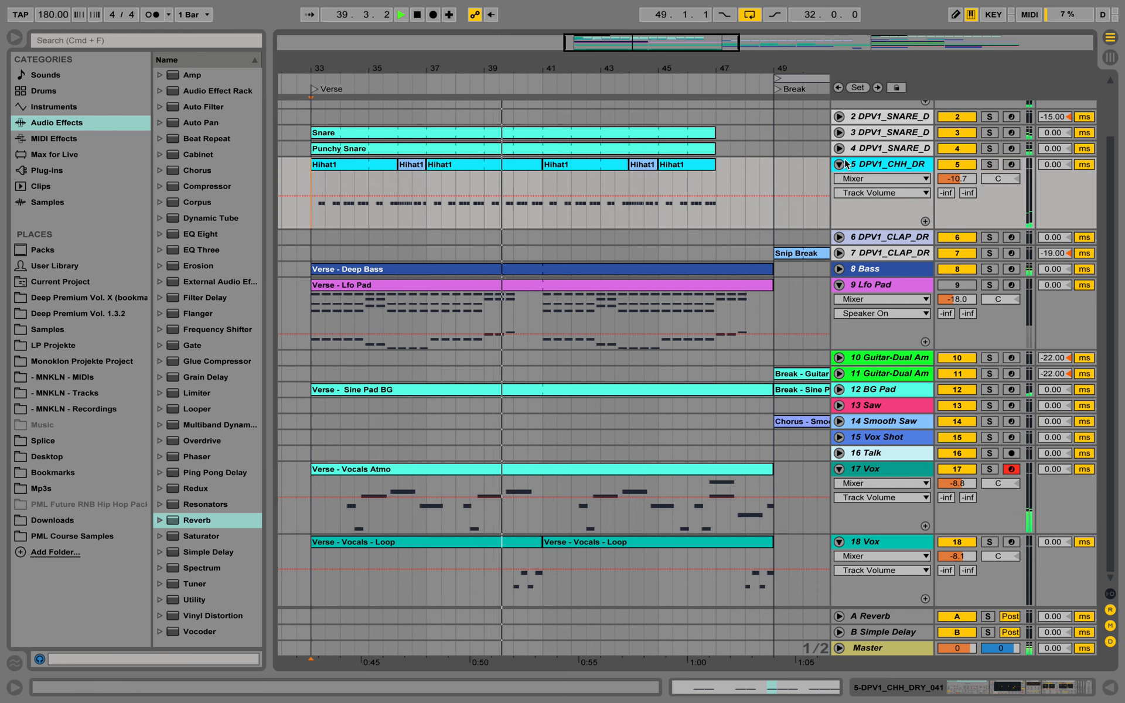
Listen to the verse drums through to the break and stop playback
{"action": "scroll", "coordinate": [809, 185], "scroll_direction": "up", "scroll_amount": 1}
{"action": "scroll", "coordinate": [809, 181], "scroll_direction": "up", "scroll_amount": 3}
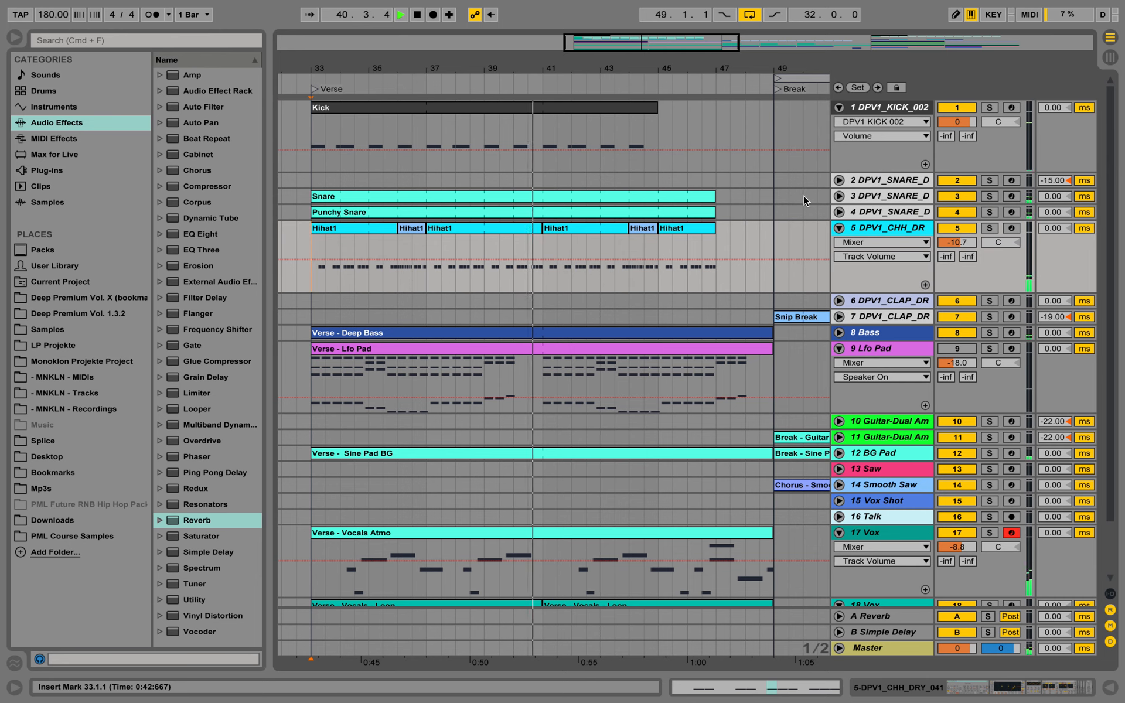
{"action": "left_click", "coordinate": [839, 228]}
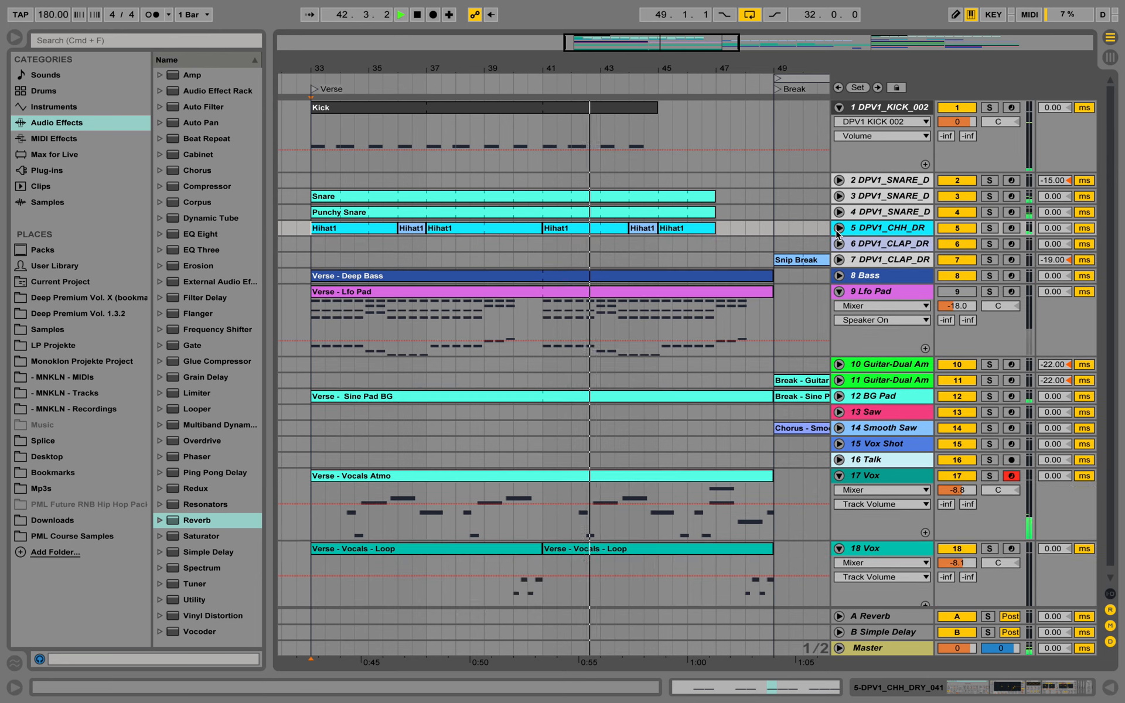
{"action": "left_click", "coordinate": [839, 228]}
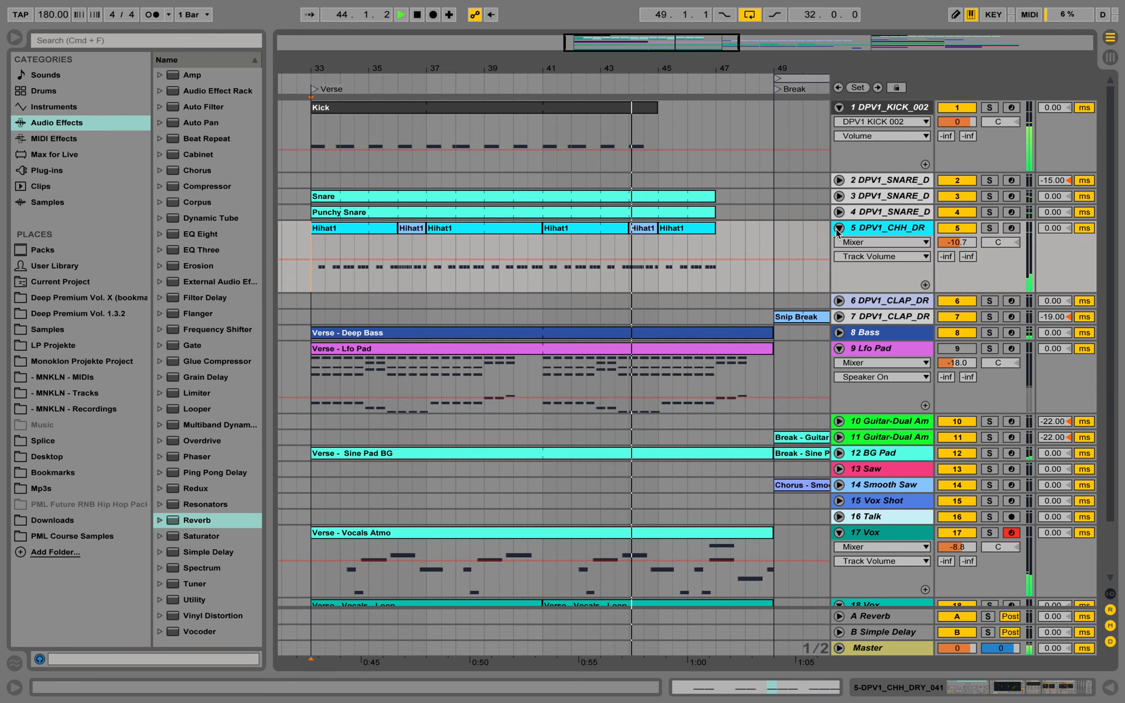
{"action": "left_click", "coordinate": [839, 228]}
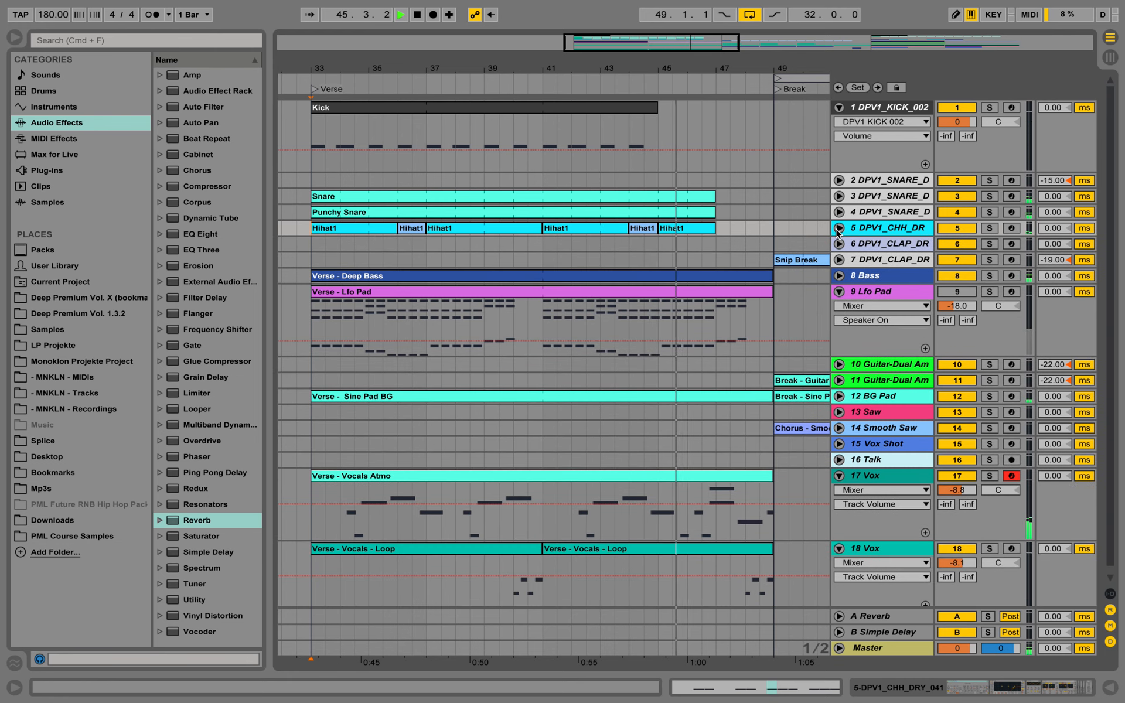
{"action": "left_click", "coordinate": [839, 228]}
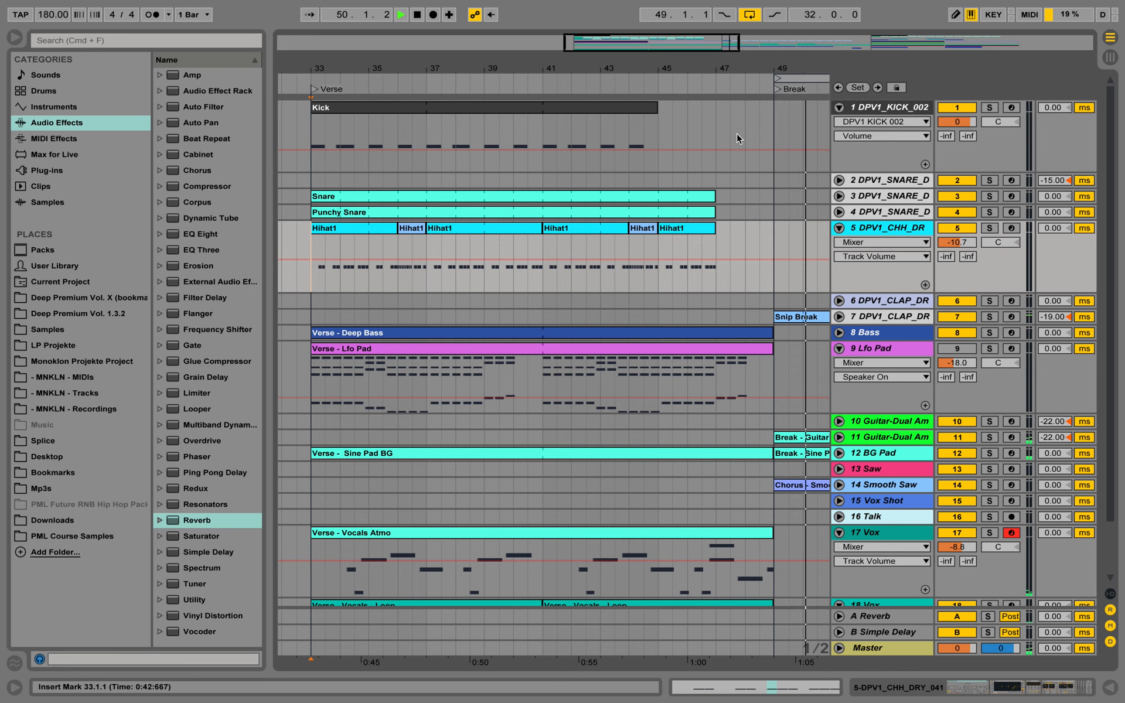
{"action": "key", "text": "space"}
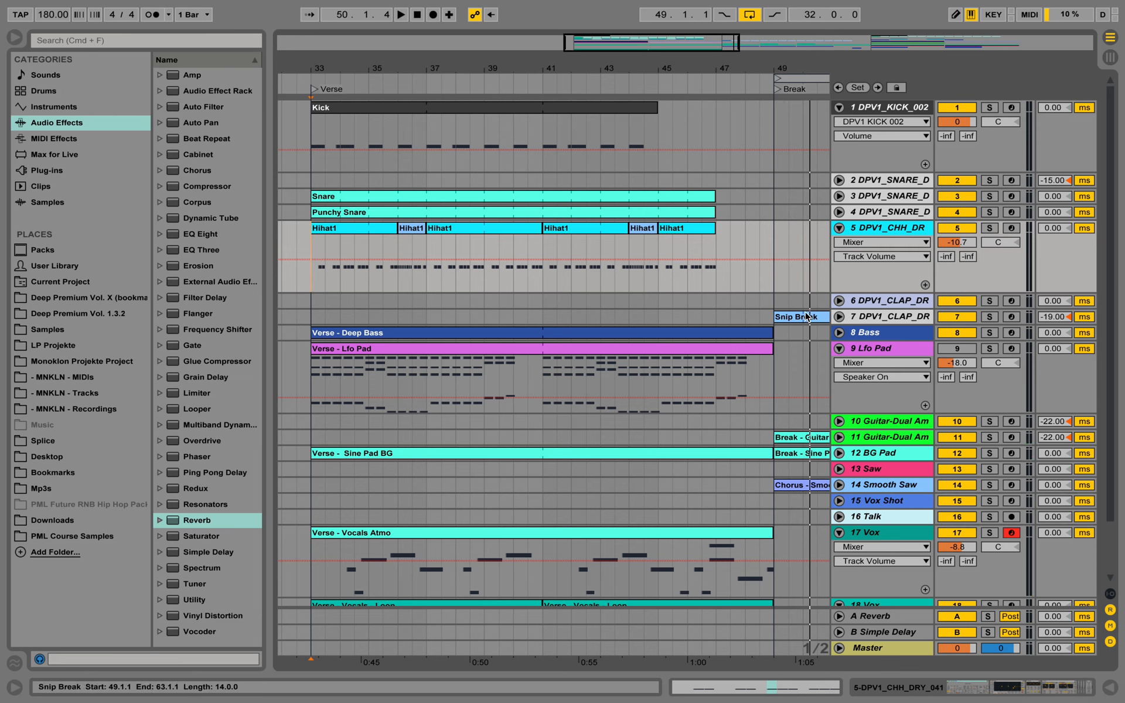
Unfold clap track 6, solo it, and audition its chorus Snip clip from bar 66
{"action": "left_click", "coordinate": [859, 317]}
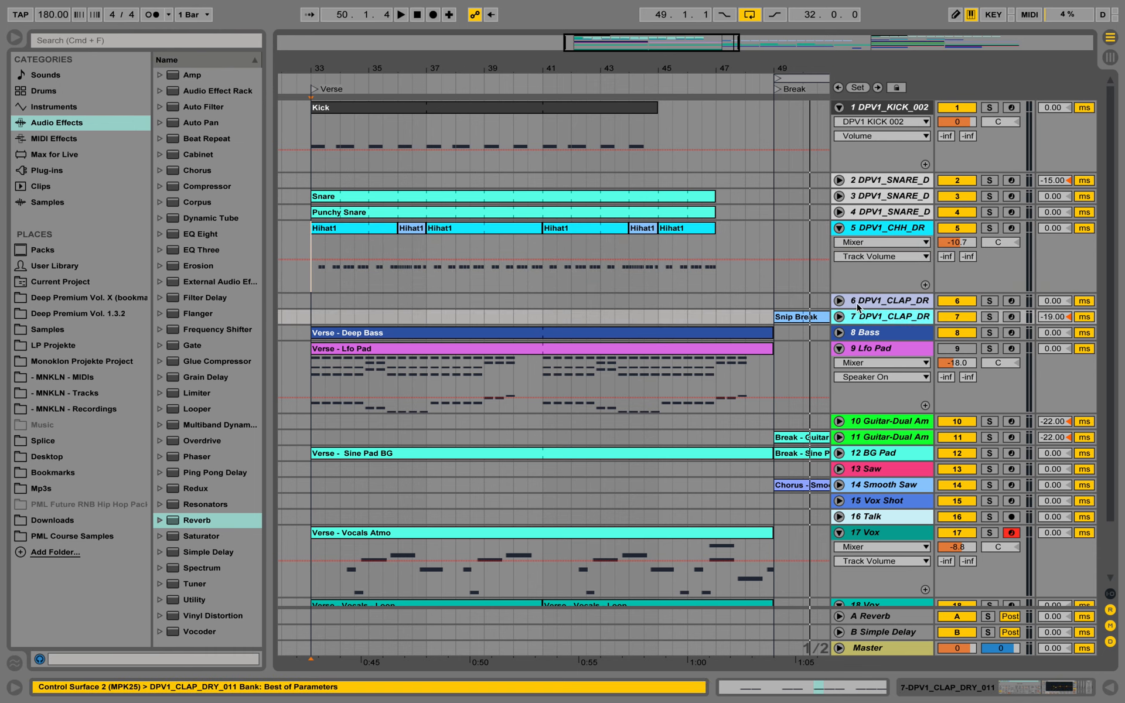
{"action": "left_click_drag", "start_coordinate": [697, 68], "coordinate": [697, 29]}
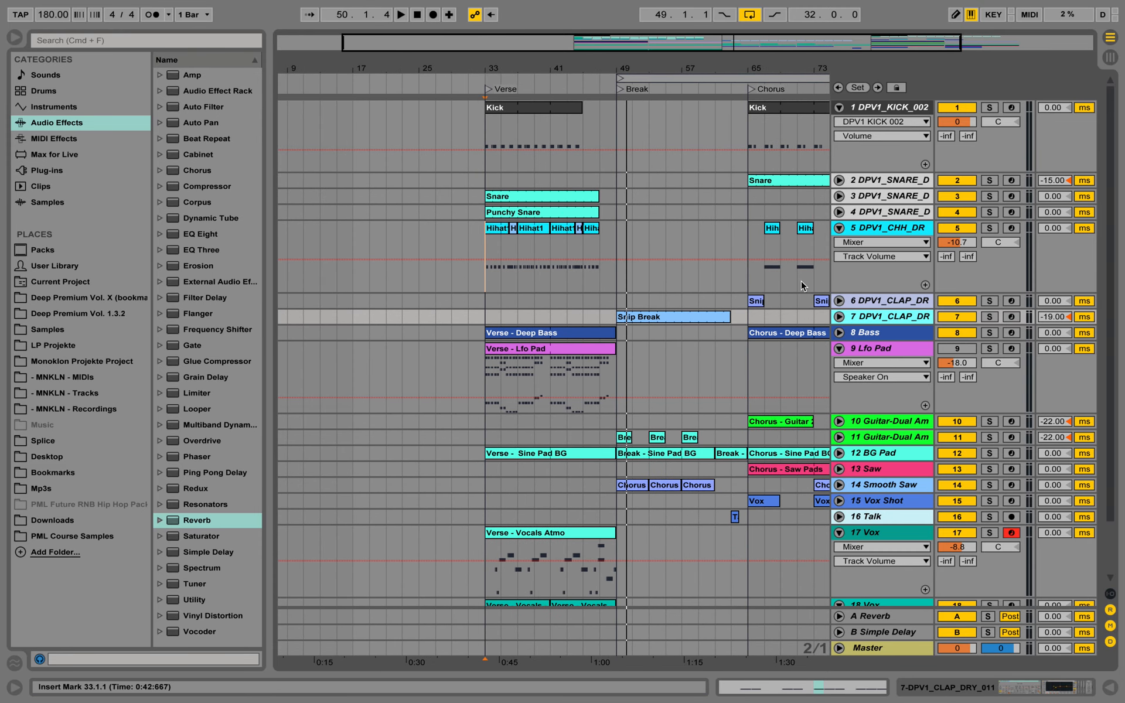
{"action": "left_click", "coordinate": [757, 301]}
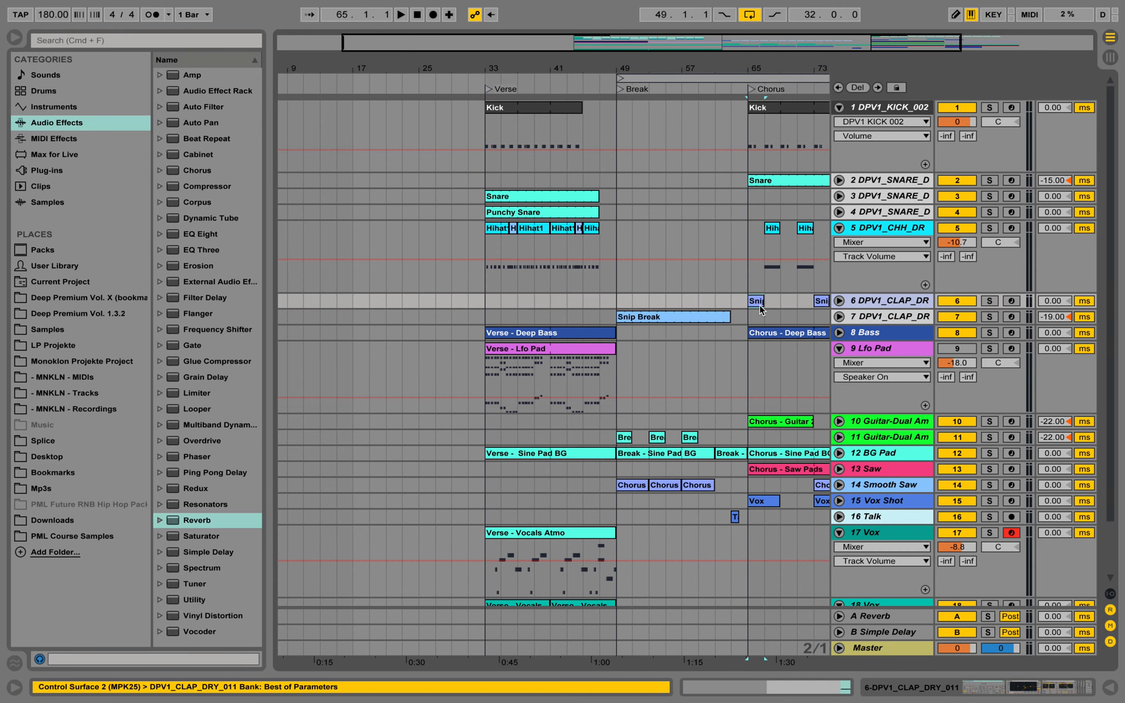
{"action": "left_click", "coordinate": [839, 301]}
{"action": "left_click", "coordinate": [764, 322]}
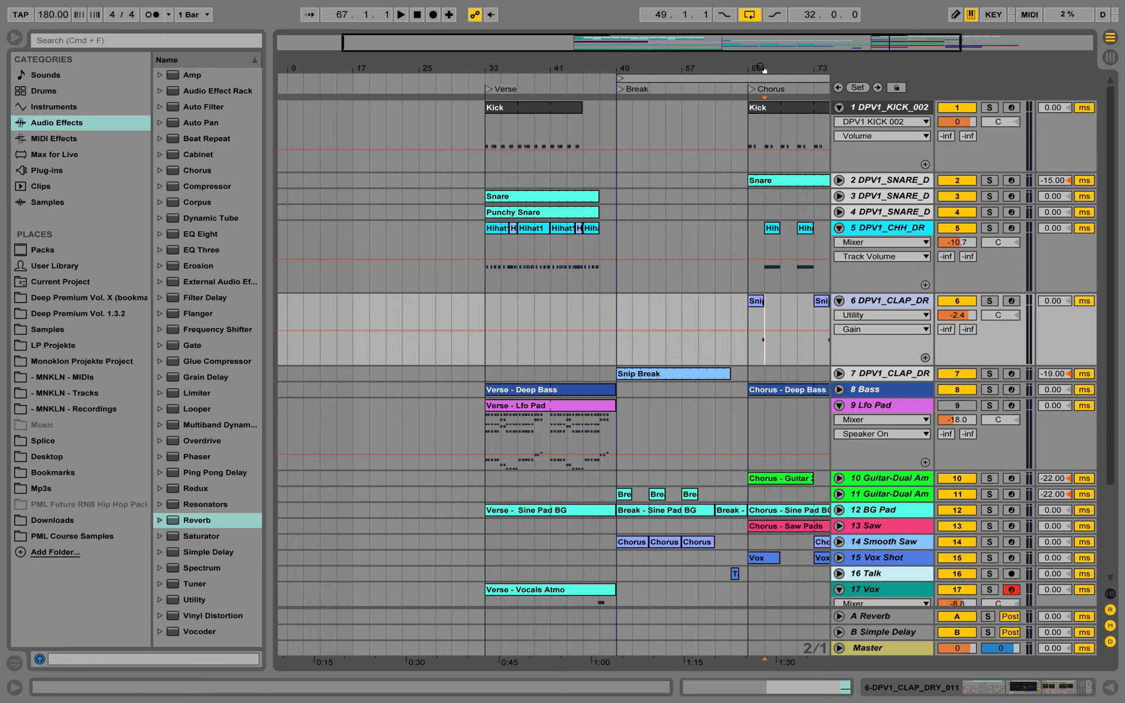
{"action": "left_click_drag", "start_coordinate": [762, 69], "coordinate": [760, 118]}
{"action": "left_click", "coordinate": [751, 326]}
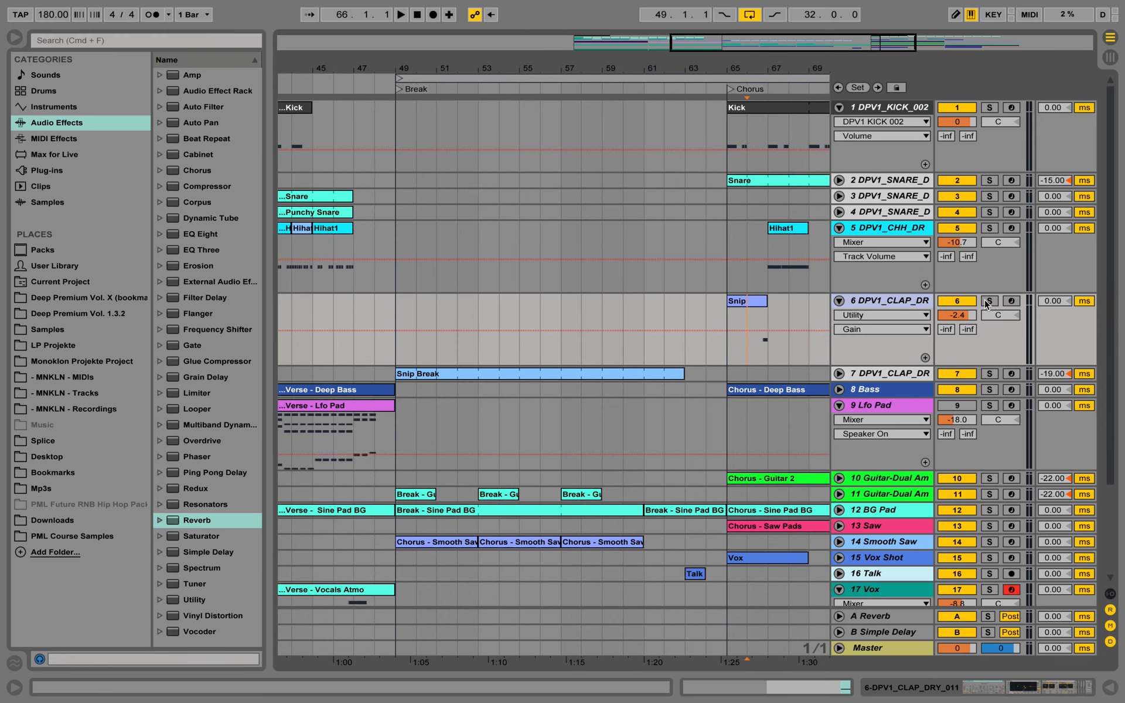
{"action": "left_click", "coordinate": [989, 301]}
{"action": "key", "text": "space"}
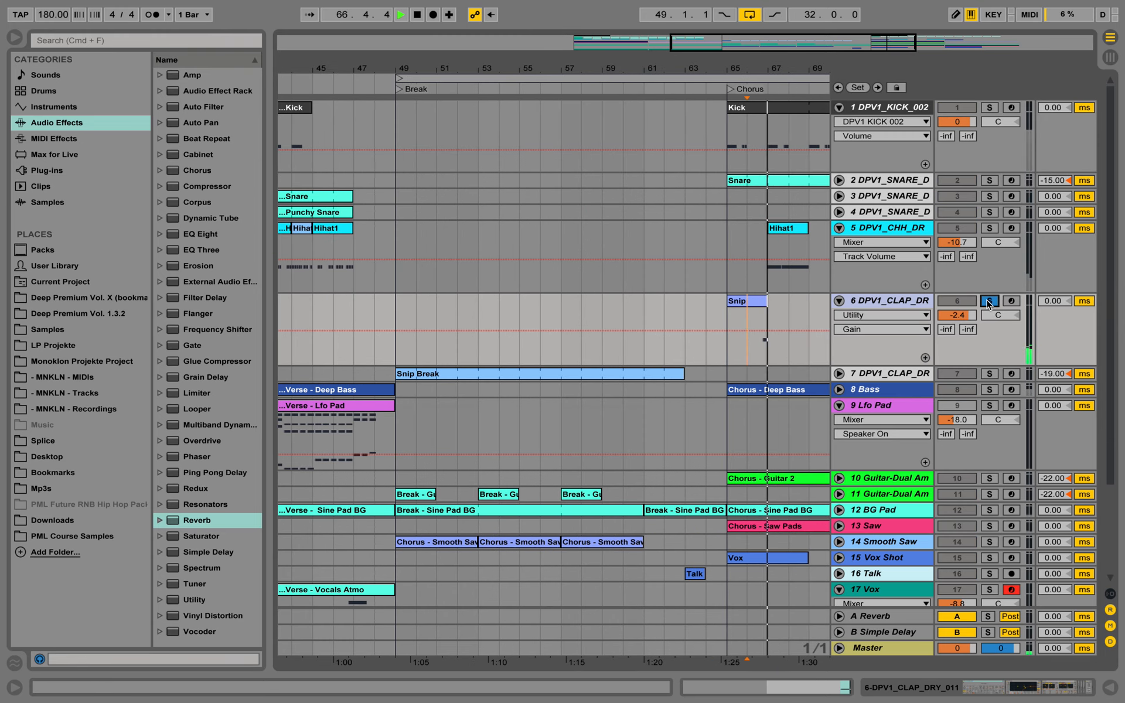
{"action": "key", "text": "space"}
Copy the chorus Snip clip to the verse start at bar 33 and move the copy's C4 note to 3.1.1
{"action": "left_click_drag", "start_coordinate": [772, 71], "coordinate": [771, 37]}
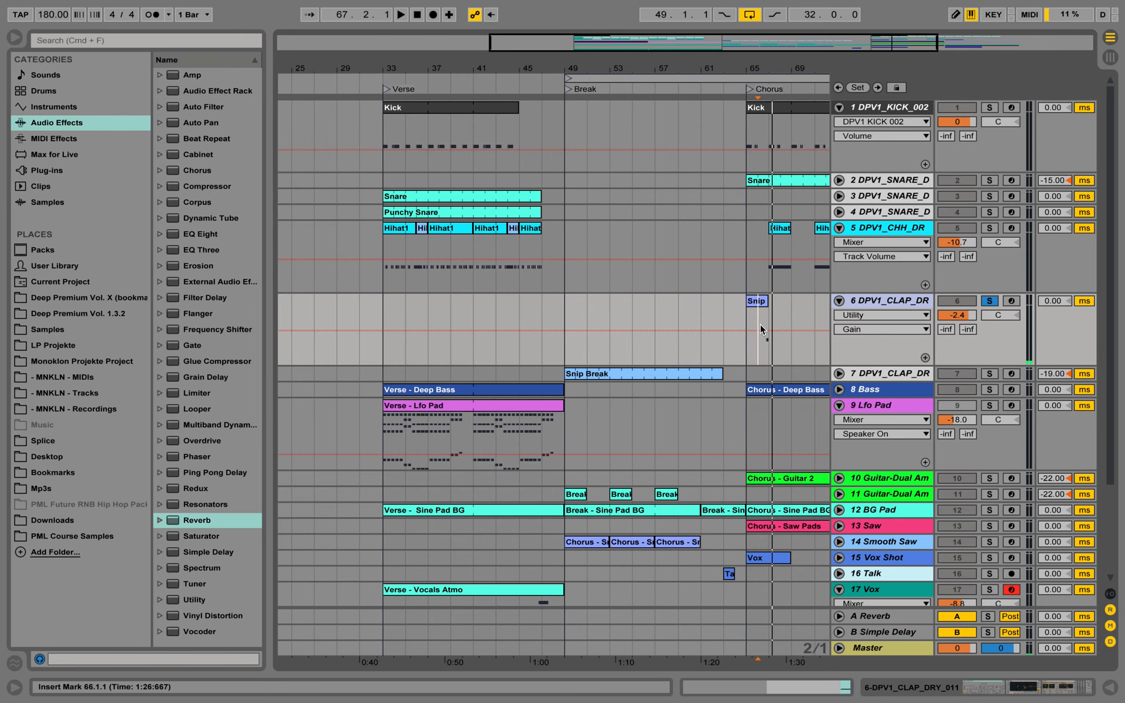
{"action": "left_click", "coordinate": [755, 302]}
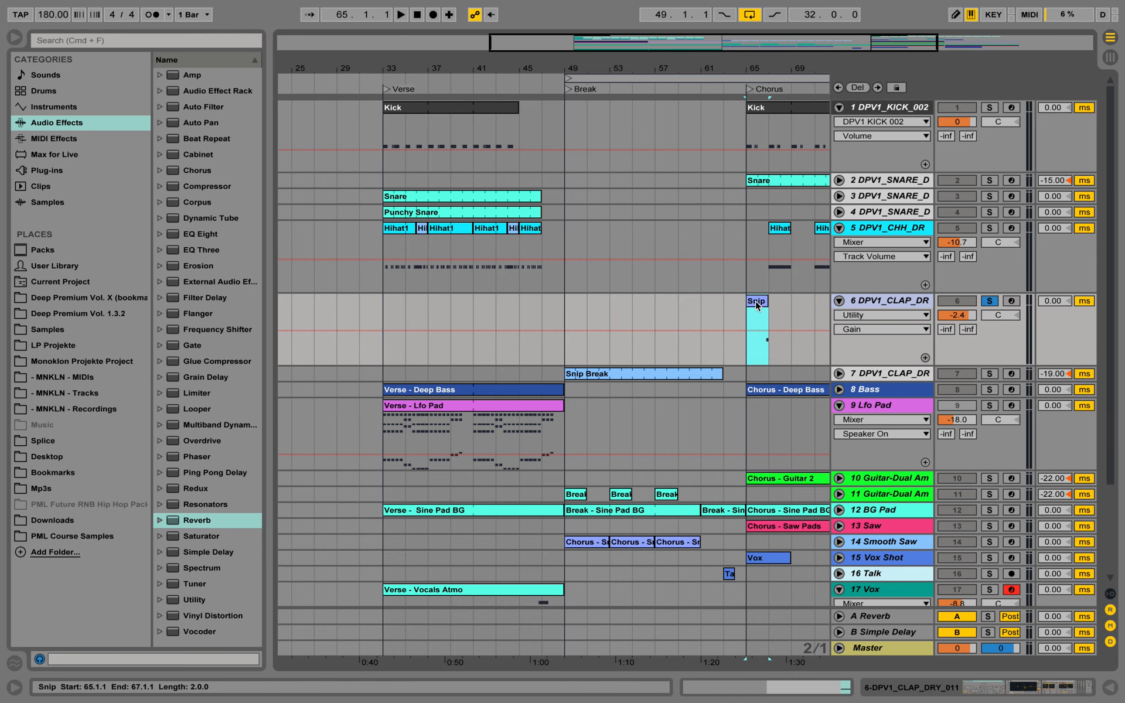
{"action": "left_click_drag", "start_coordinate": [756, 301], "coordinate": [396, 306]}
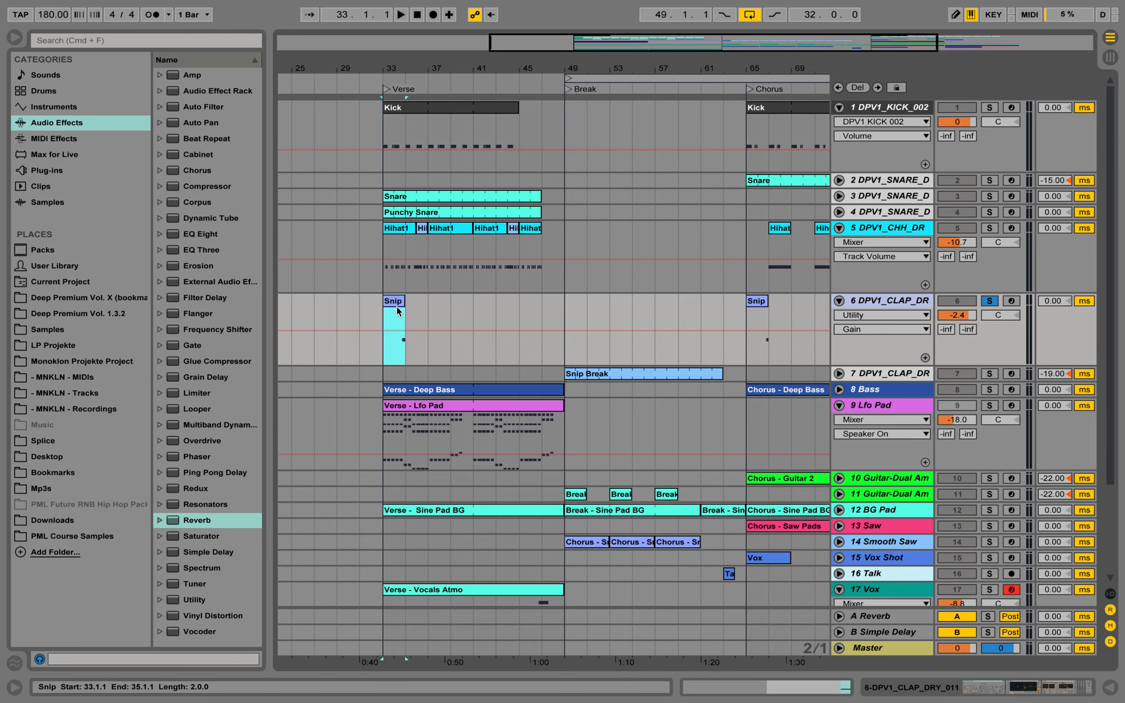
{"action": "double_click", "coordinate": [396, 306]}
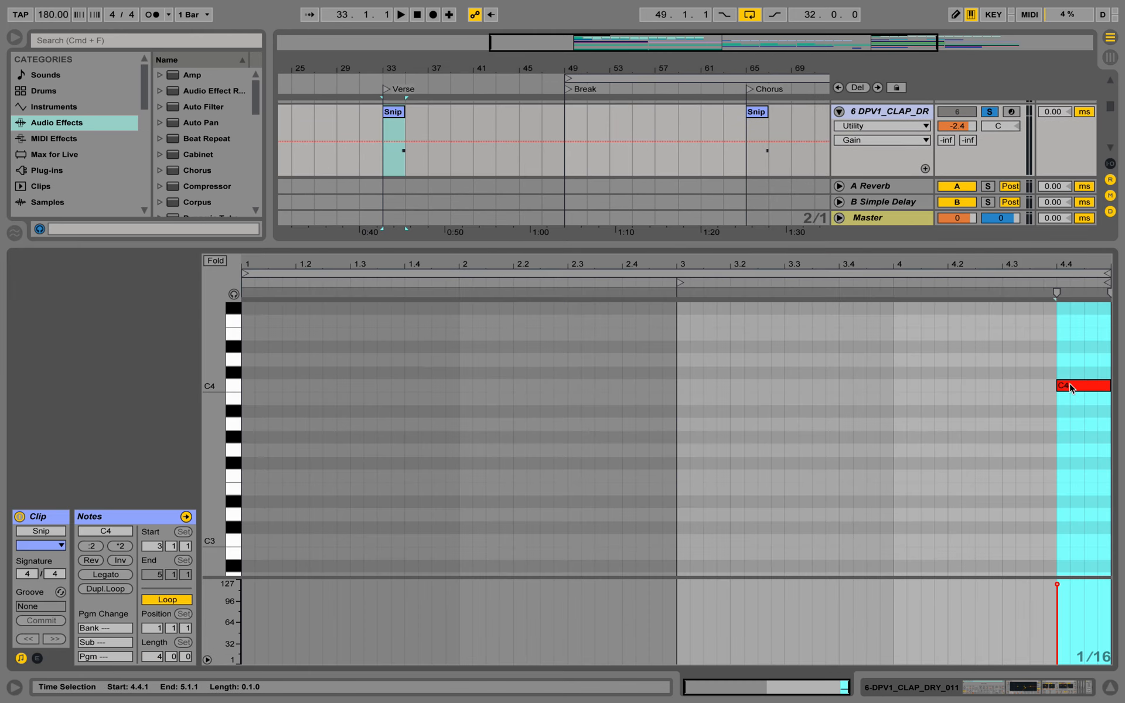
{"action": "left_click_drag", "start_coordinate": [1070, 387], "coordinate": [695, 386]}
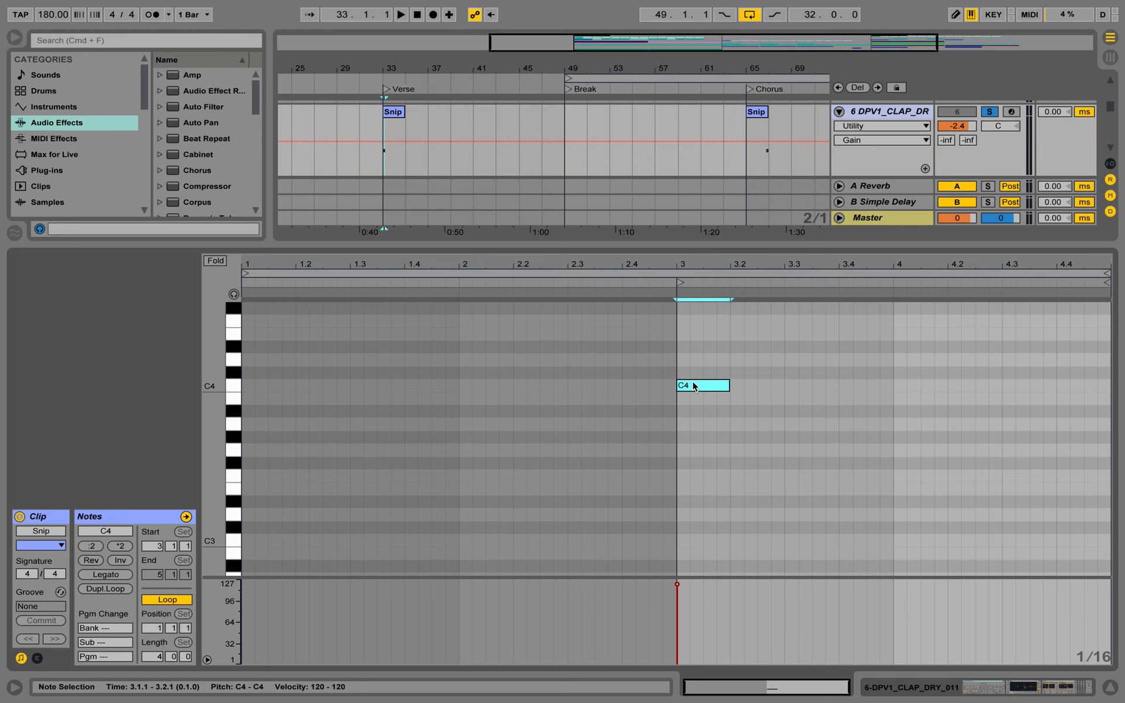
Unsolo clap track 6 and listen to the verse start from bar 33 with all drum tracks together
{"action": "key", "text": "space"}
{"action": "left_click", "coordinate": [1109, 687]}
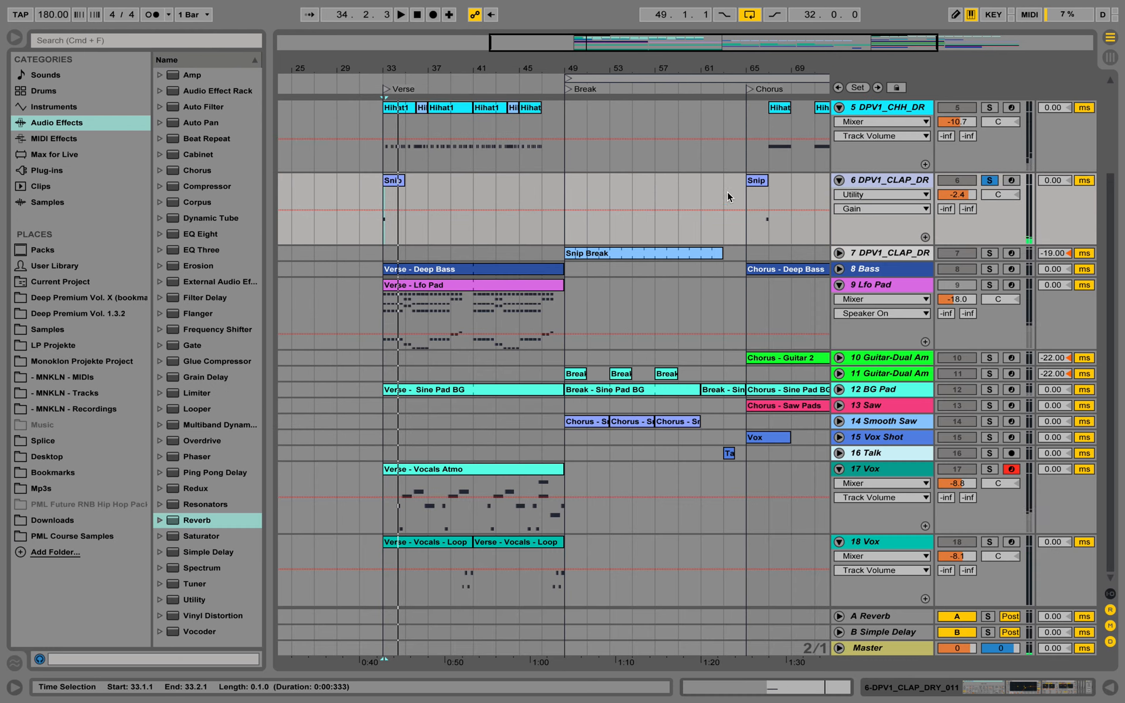
{"action": "left_click", "coordinate": [989, 180]}
{"action": "key", "text": "space"}
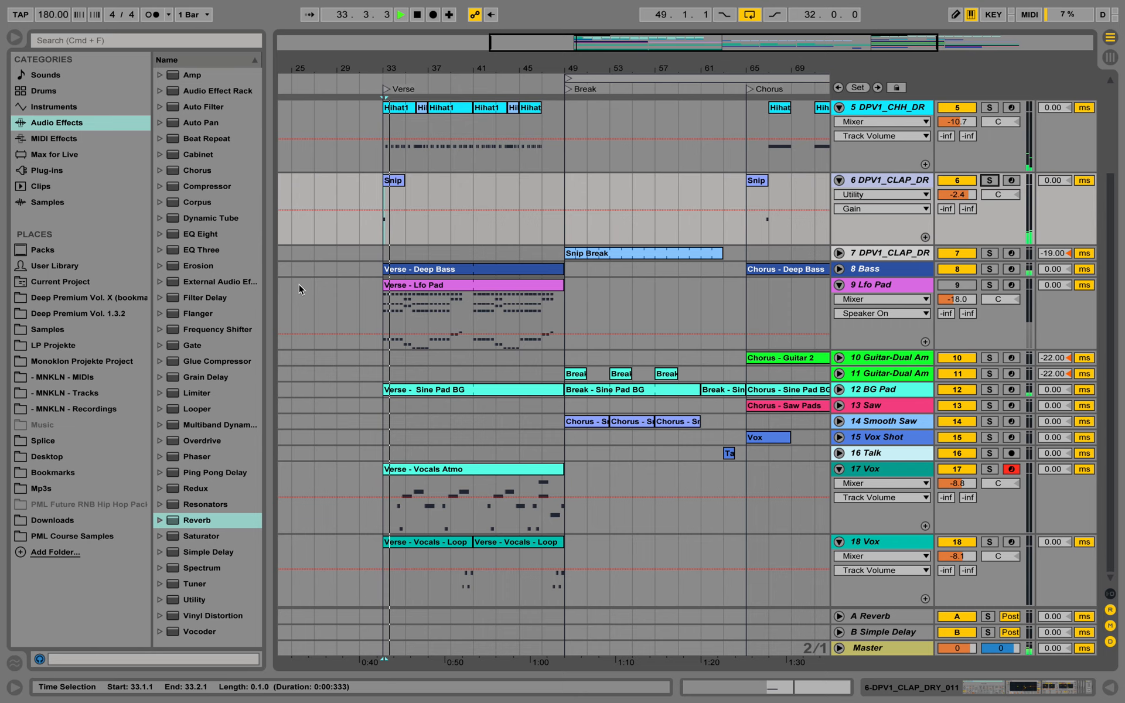
{"action": "scroll", "coordinate": [299, 283], "scroll_direction": "up", "scroll_amount": 4}
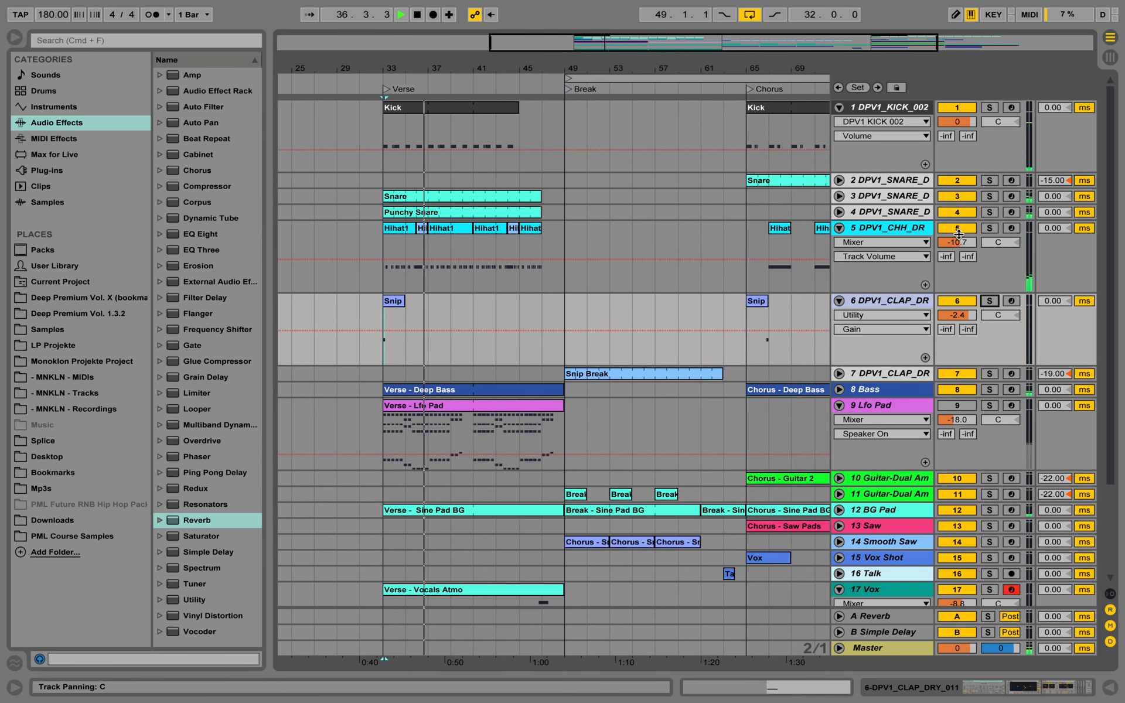
{"action": "key", "text": "space"}
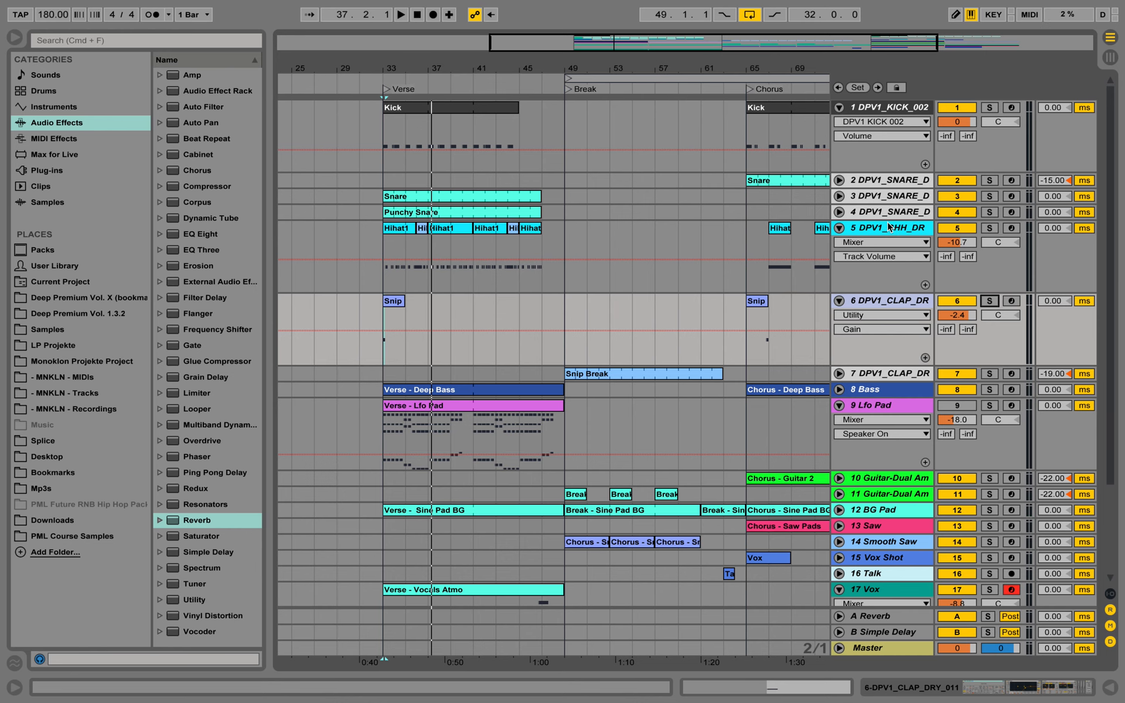
Unfold snare tracks 3 and 4 and set the track delay of snare track 3 to -8.00 ms
{"action": "key", "text": "plus"}
{"action": "left_click", "coordinate": [839, 212]}
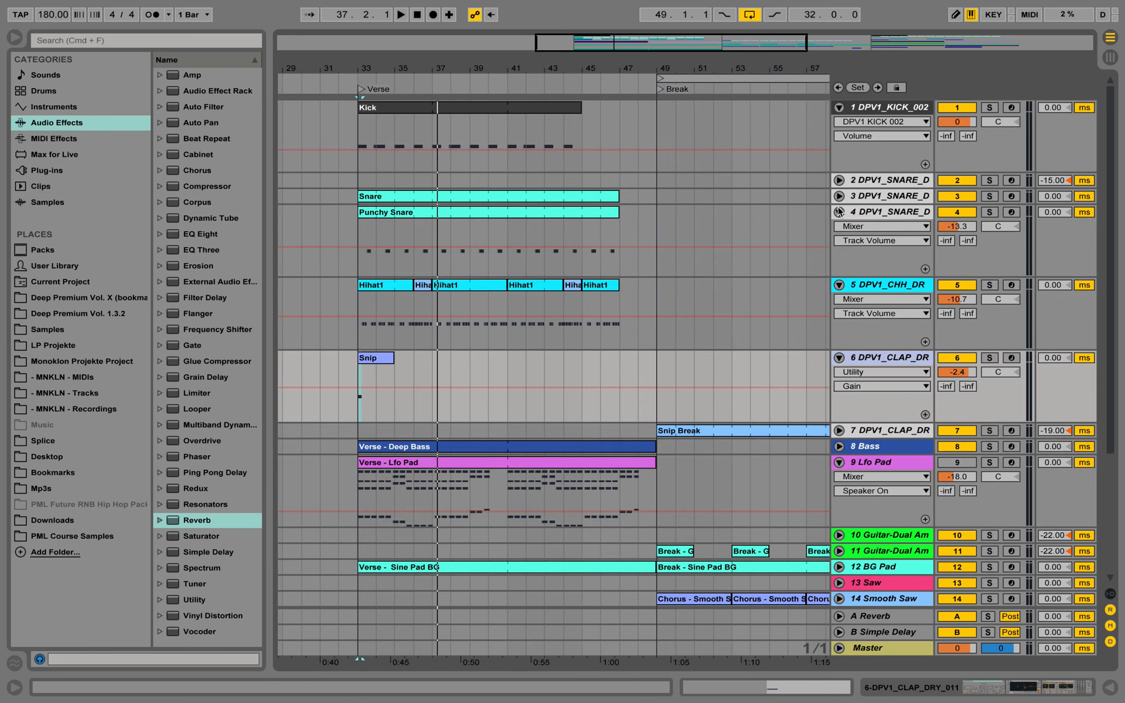
{"action": "left_click", "coordinate": [839, 197]}
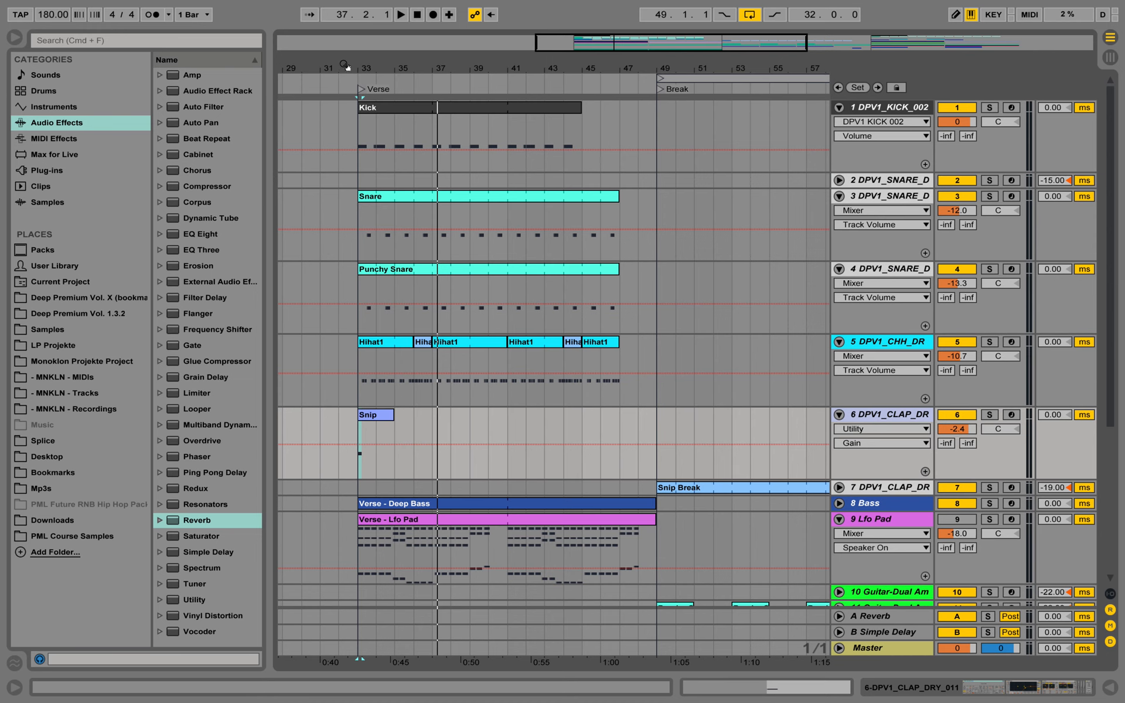
{"action": "left_click_drag", "start_coordinate": [370, 65], "coordinate": [423, 135]}
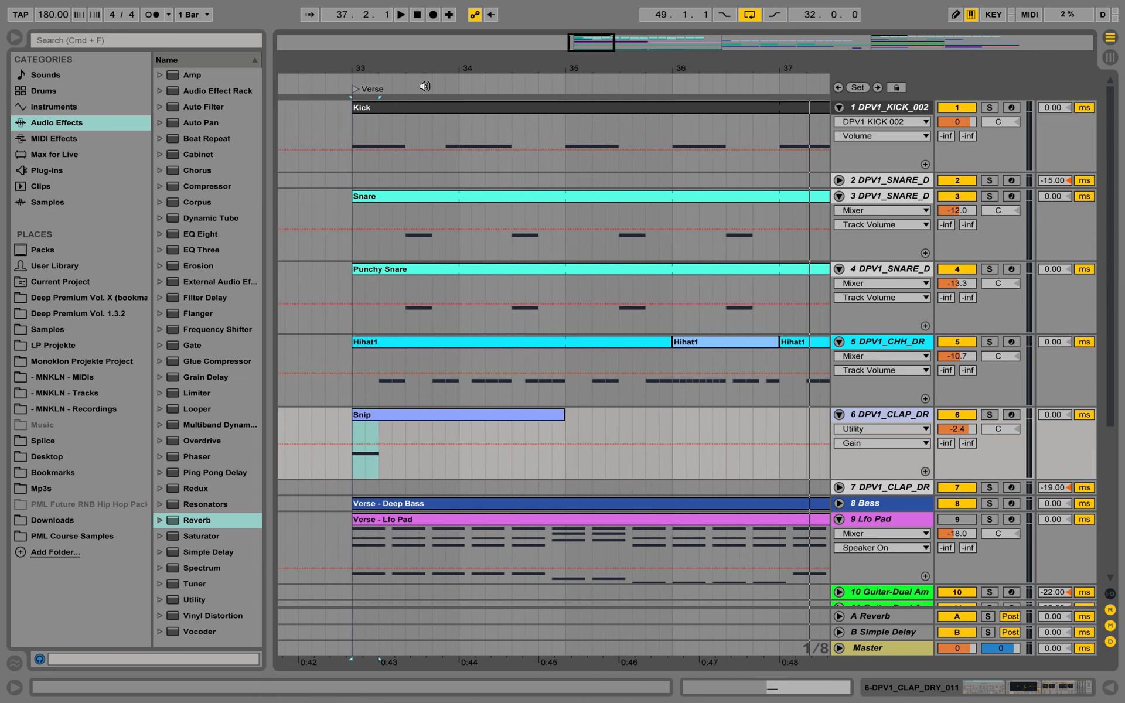
{"action": "left_click_drag", "start_coordinate": [446, 64], "coordinate": [444, 79]}
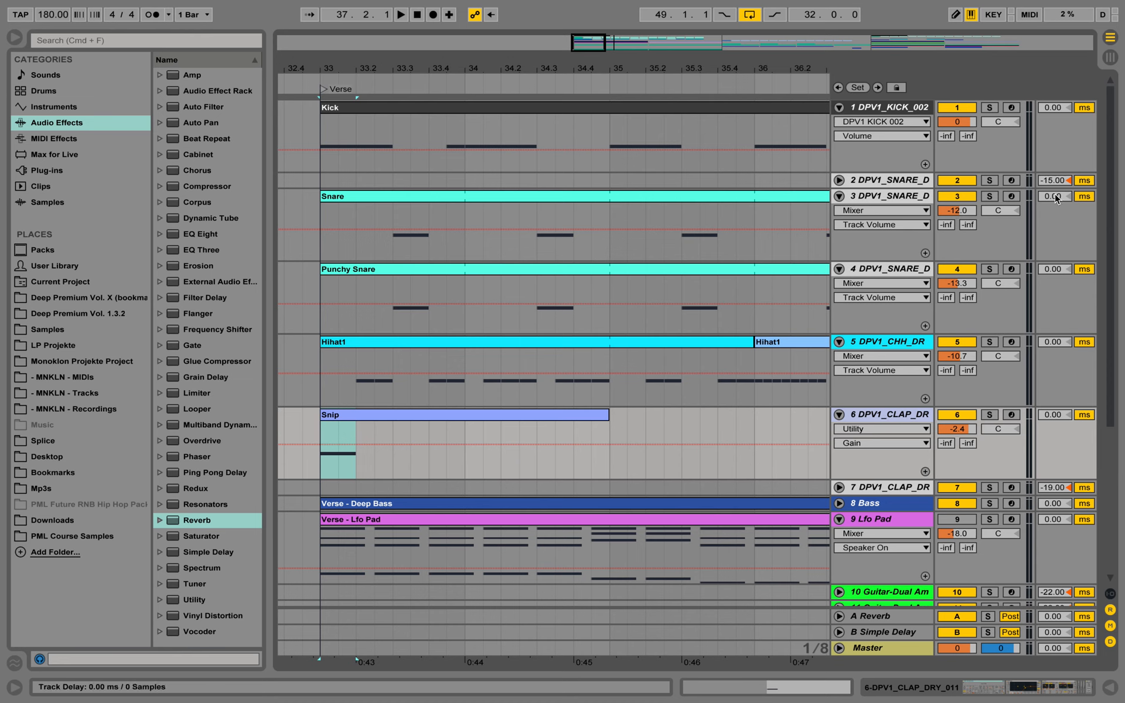
{"action": "left_click", "coordinate": [907, 204]}
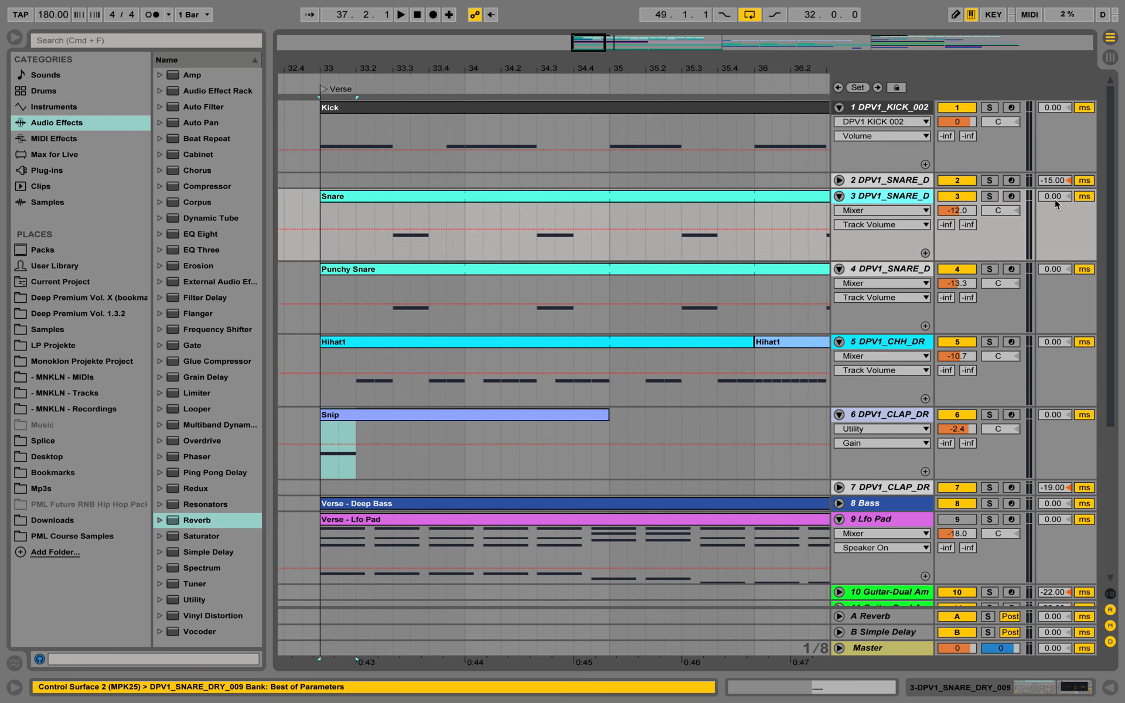
{"action": "left_click_drag", "start_coordinate": [1055, 198], "coordinate": [1055, 204]}
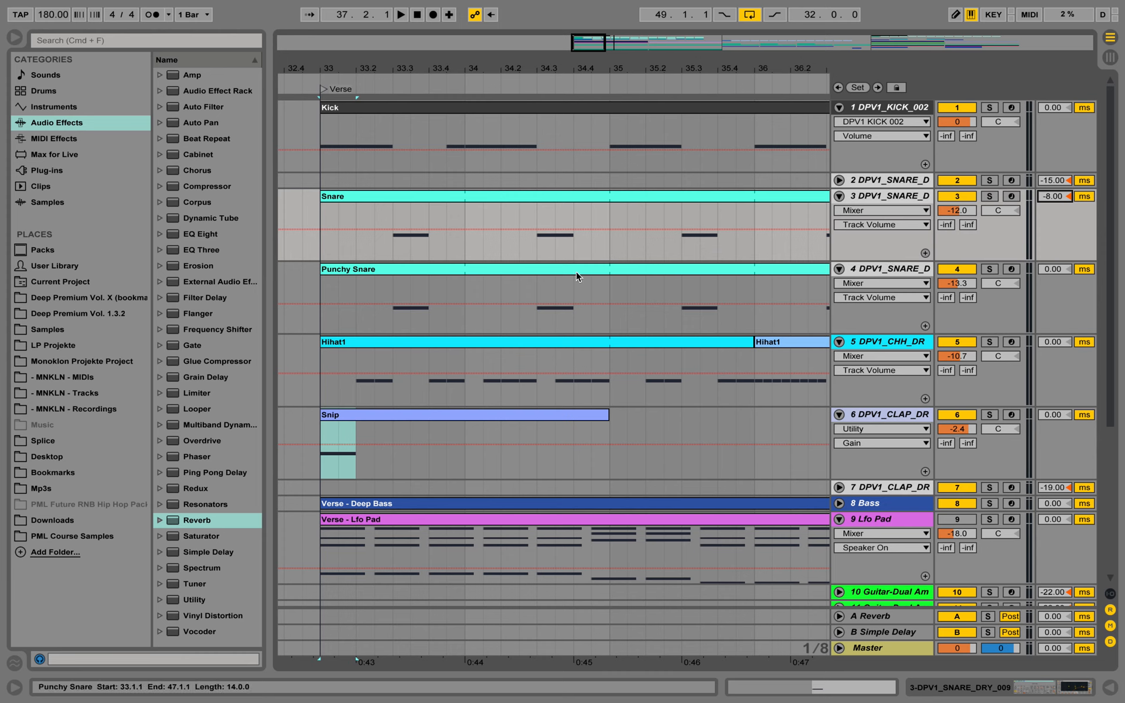
Duplicate the Punchy Snare track (track 4) and rename the copy "# Pre Clap"
{"action": "left_click", "coordinate": [521, 319]}
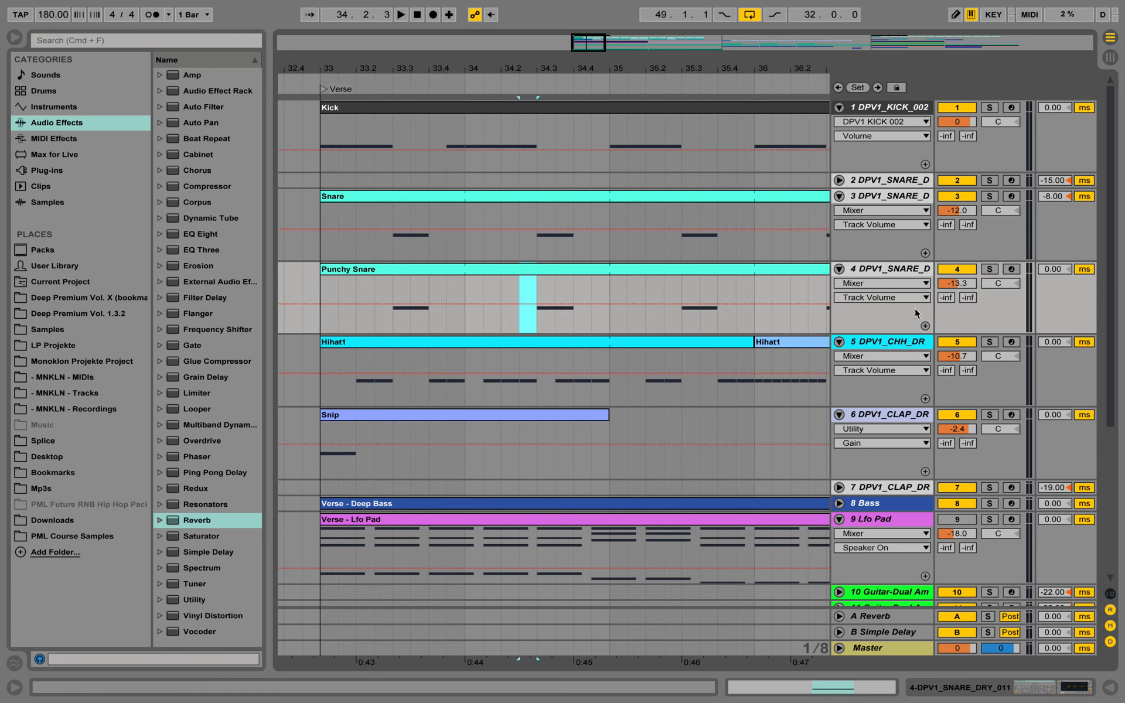
{"action": "left_click", "coordinate": [891, 271]}
{"action": "right_click", "coordinate": [891, 271]}
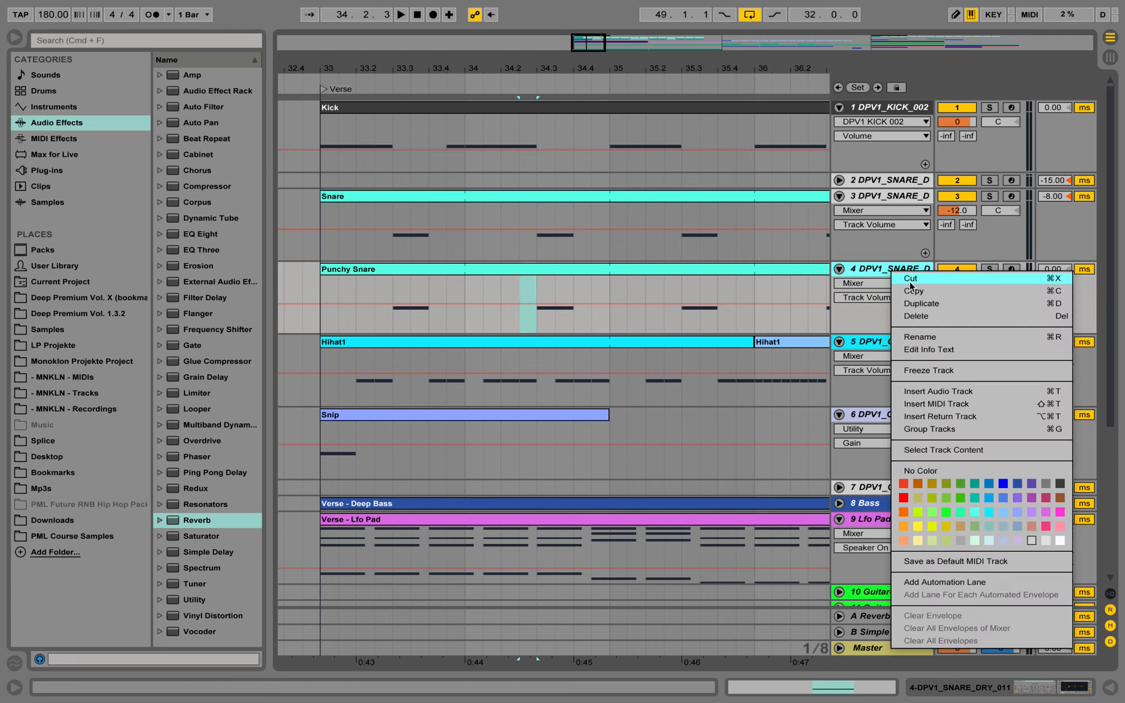
{"action": "left_click", "coordinate": [914, 297]}
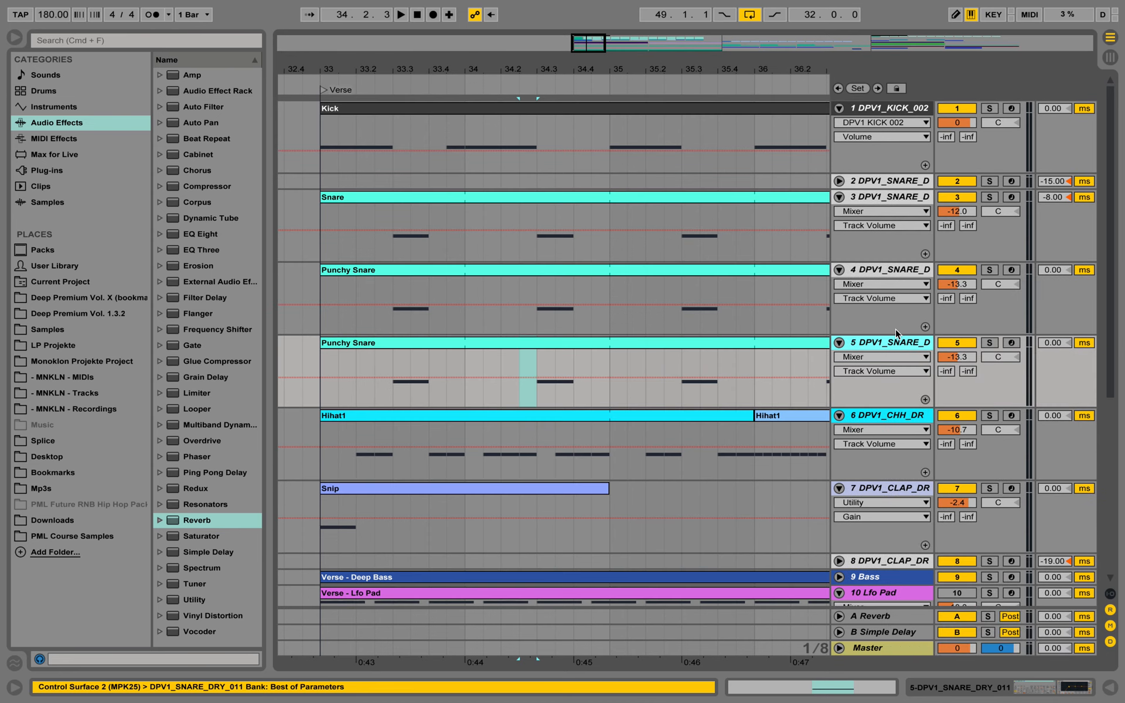
{"action": "right_click", "coordinate": [895, 343]}
{"action": "left_click", "coordinate": [947, 392]}
{"action": "type", "text": "# Pre Clap"}
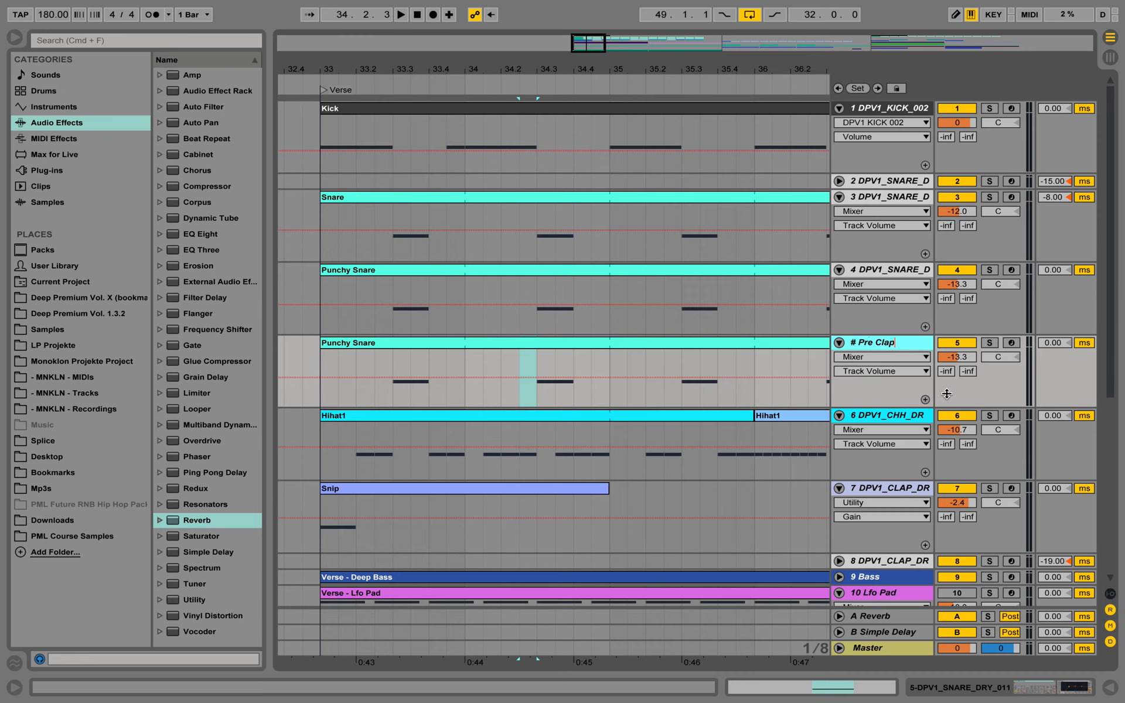
Rename the Pre Clap track's clip as Preclap and color it the same periwinkle blue as the Snip clip
{"action": "left_click", "coordinate": [433, 343]}
{"action": "right_click", "coordinate": [434, 343]}
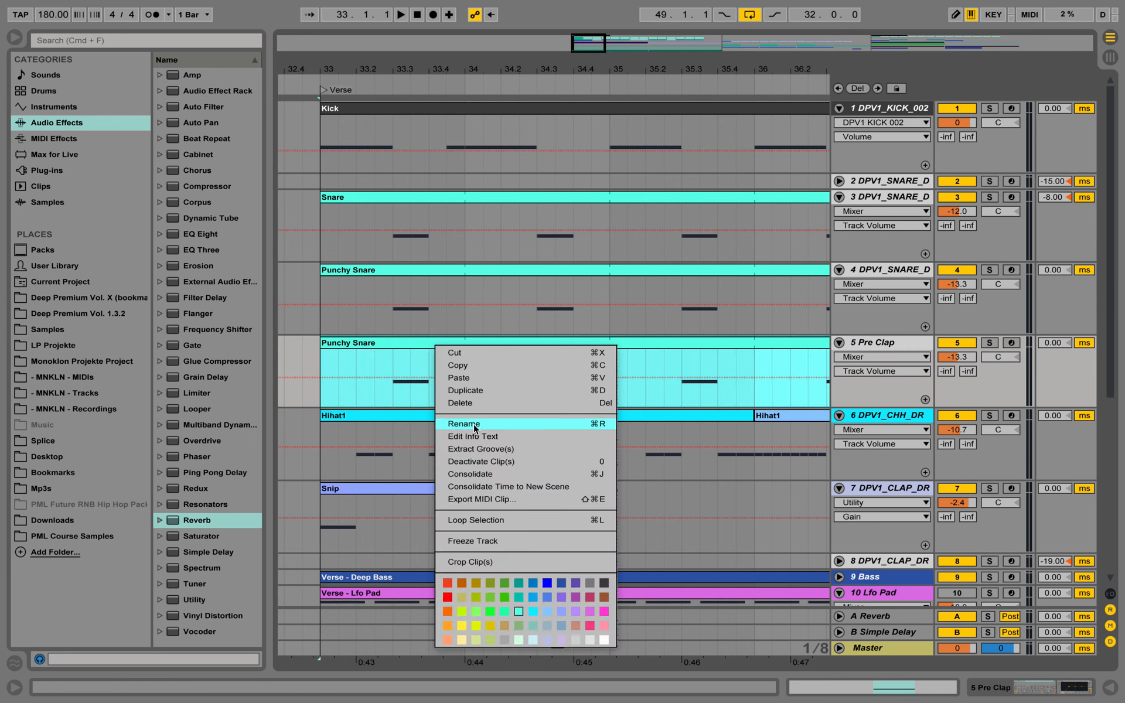
{"action": "left_click", "coordinate": [474, 424]}
{"action": "type", "text": "Precla"}
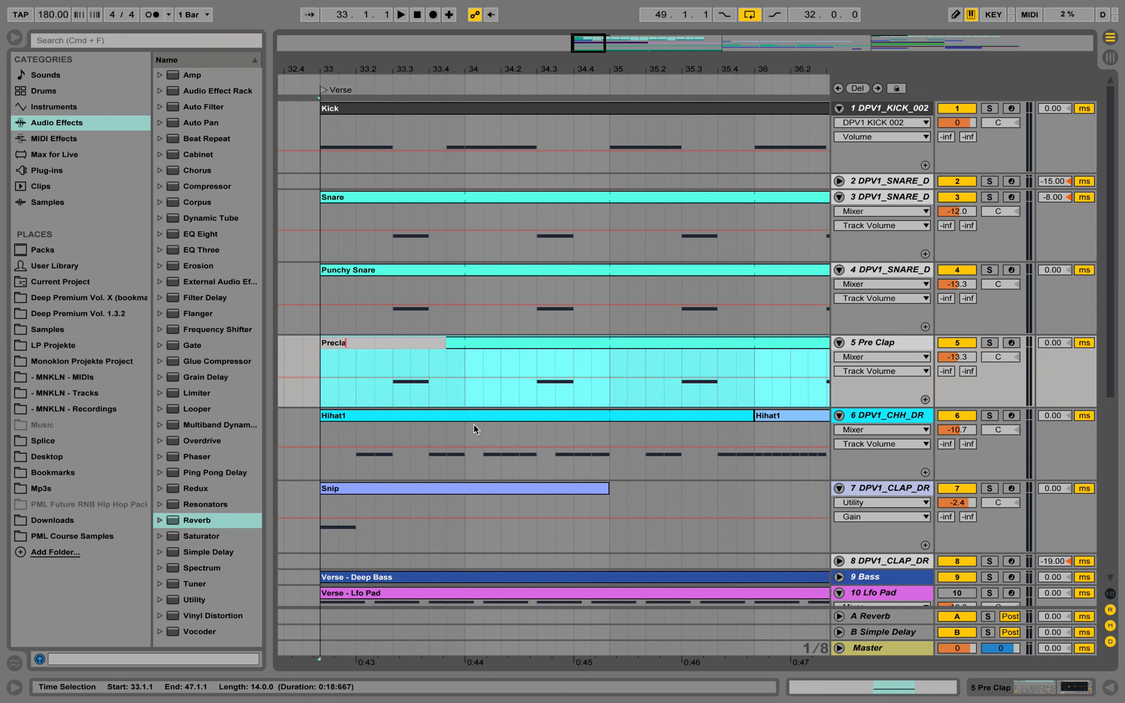
{"action": "type", "text": "p"}
{"action": "key", "text": "Return"}
{"action": "right_click", "coordinate": [531, 340]}
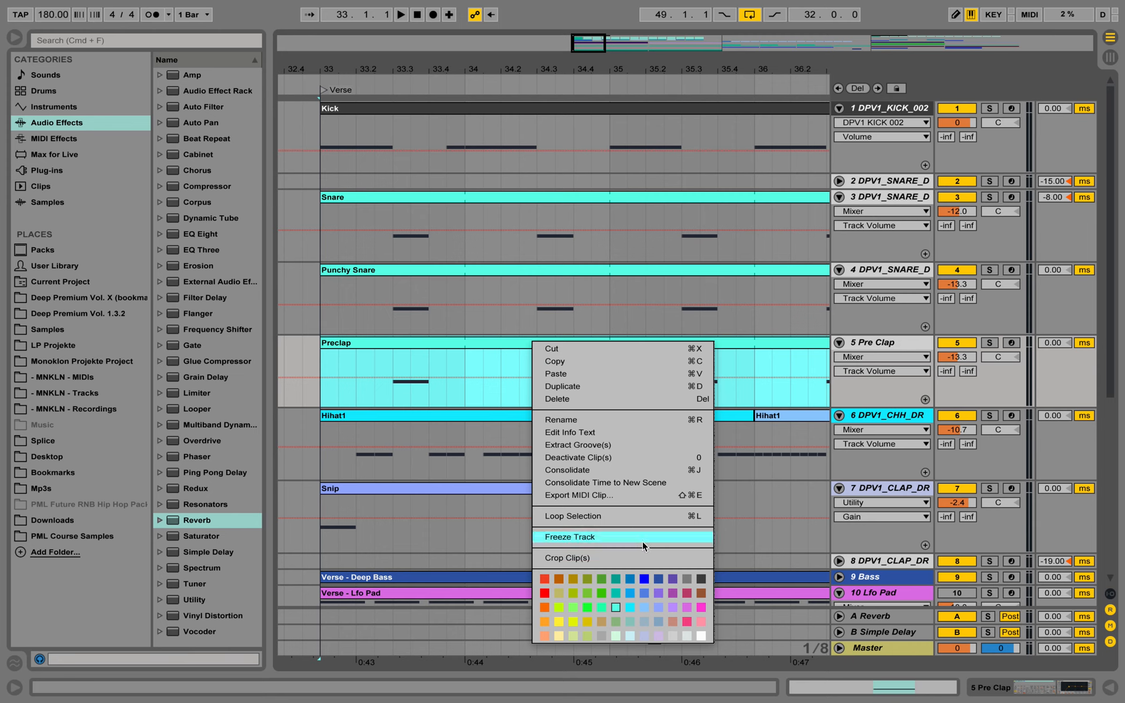
{"action": "left_click", "coordinate": [654, 607]}
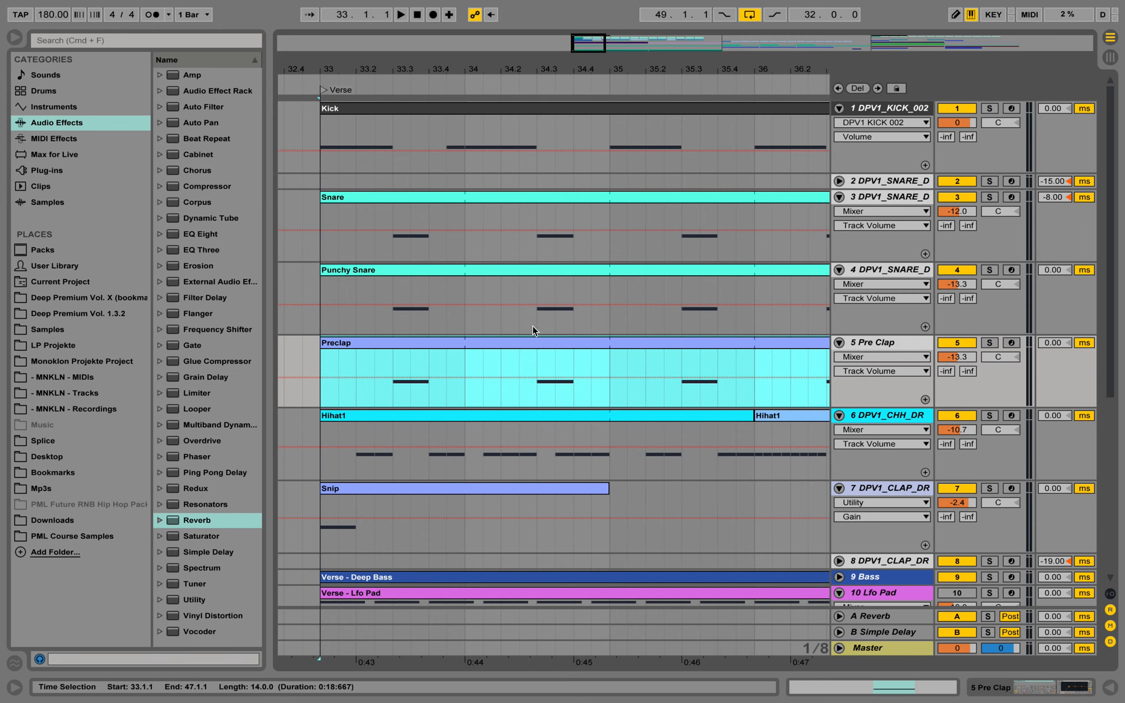
Replace the snare sample in the Pre Clap track's sampler with DPV1_CLAP_DRY_013.wav from PML Course Samples
{"action": "double_click", "coordinate": [877, 343]}
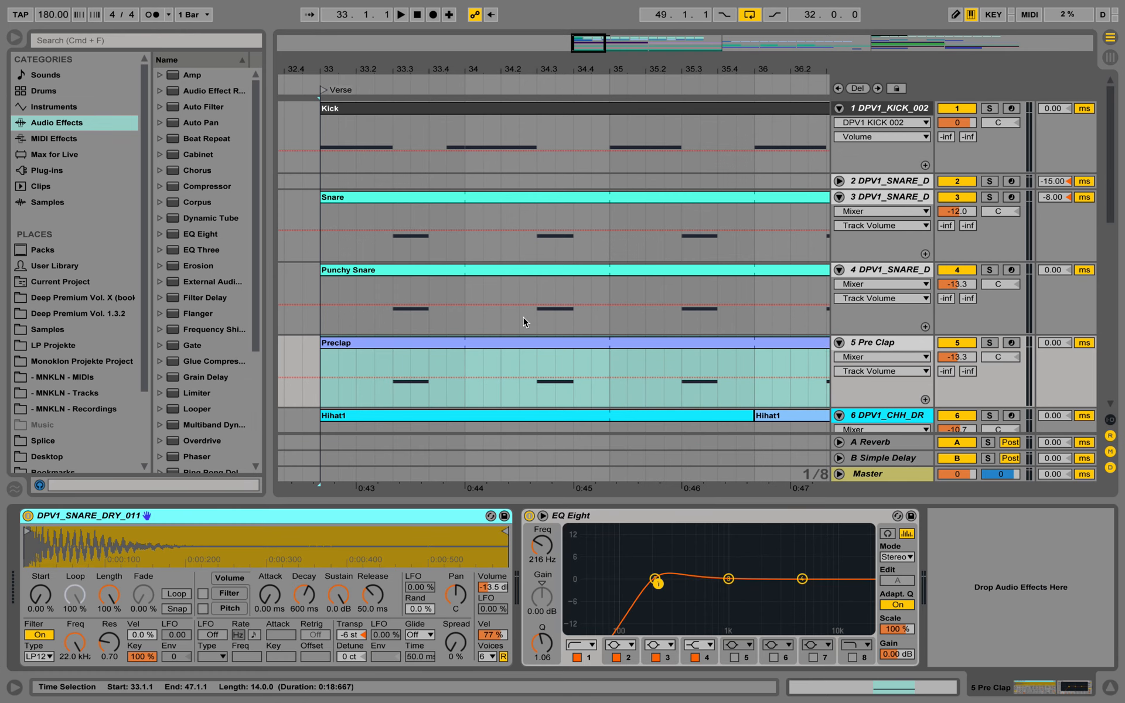
{"action": "scroll", "coordinate": [123, 405], "scroll_direction": "down", "scroll_amount": 5}
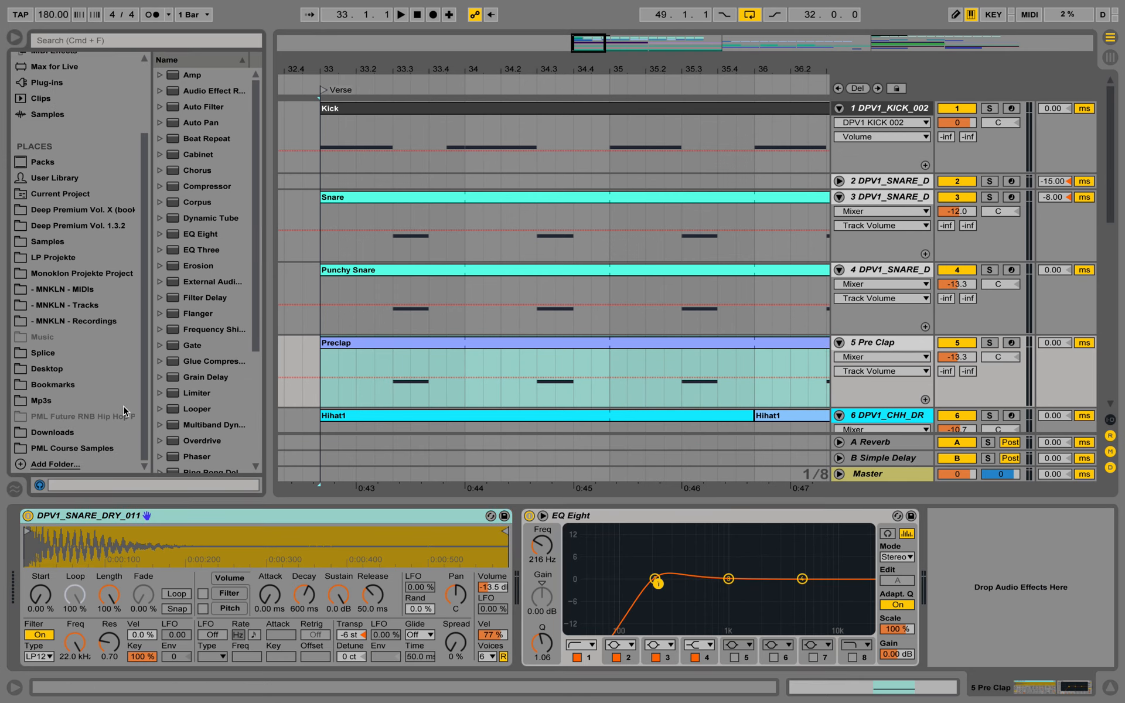
{"action": "left_click", "coordinate": [101, 444]}
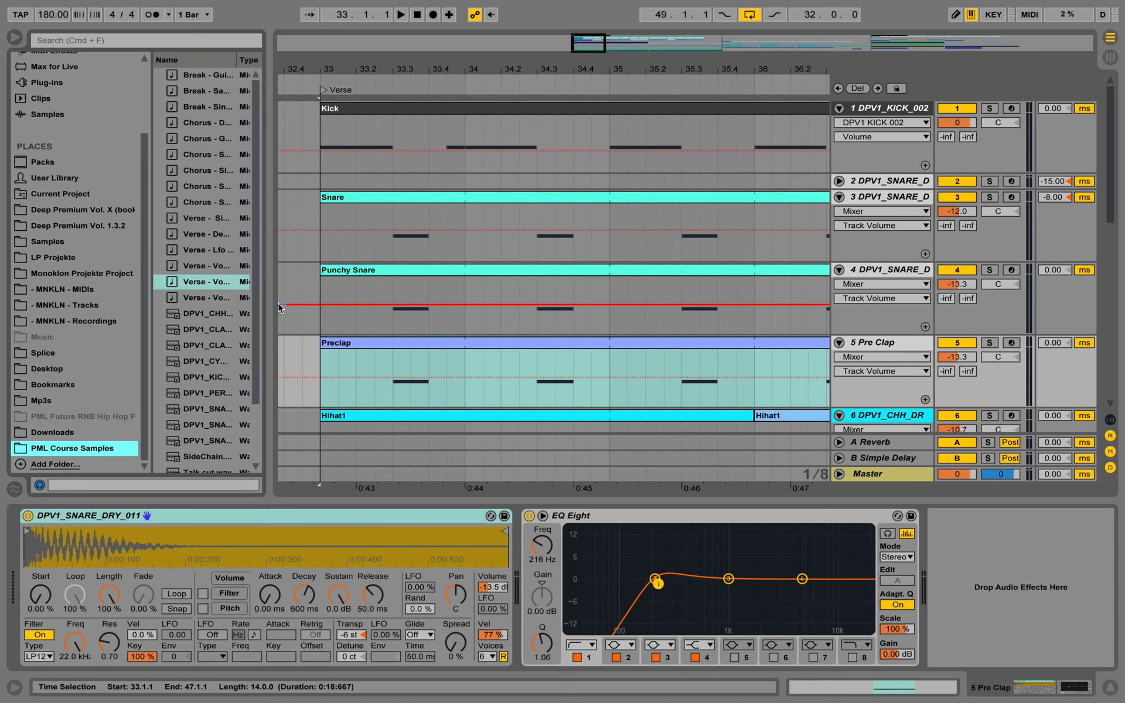
{"action": "left_click_drag", "start_coordinate": [317, 302], "coordinate": [369, 302]}
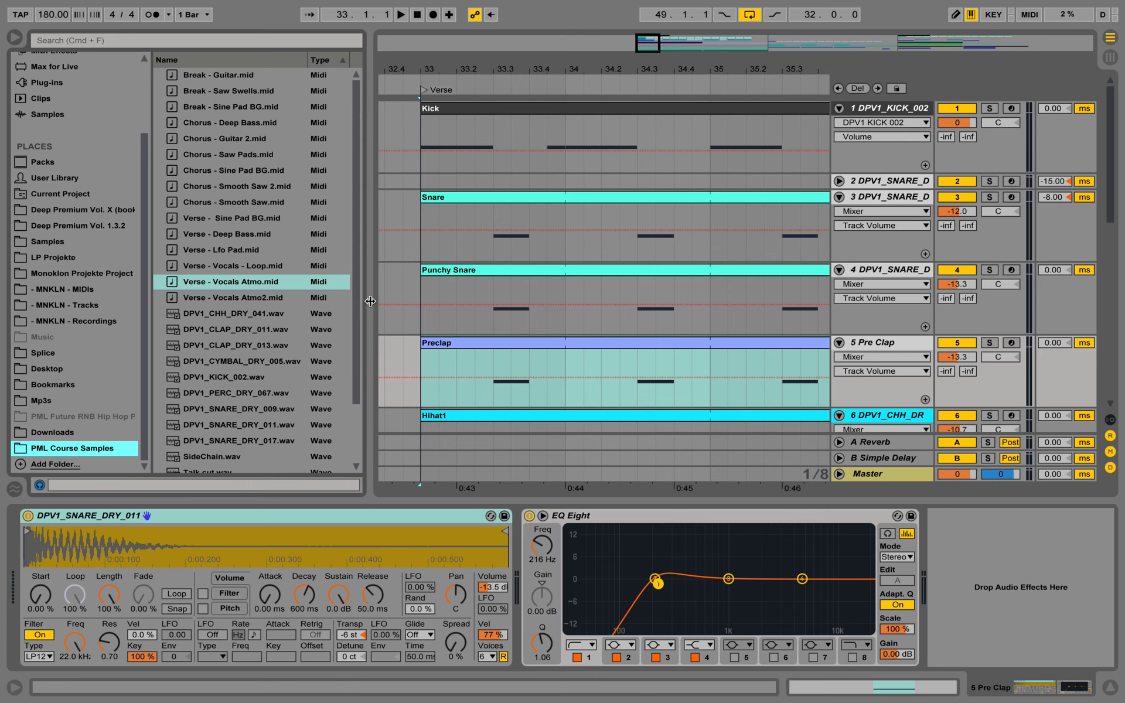
{"action": "left_click", "coordinate": [256, 347]}
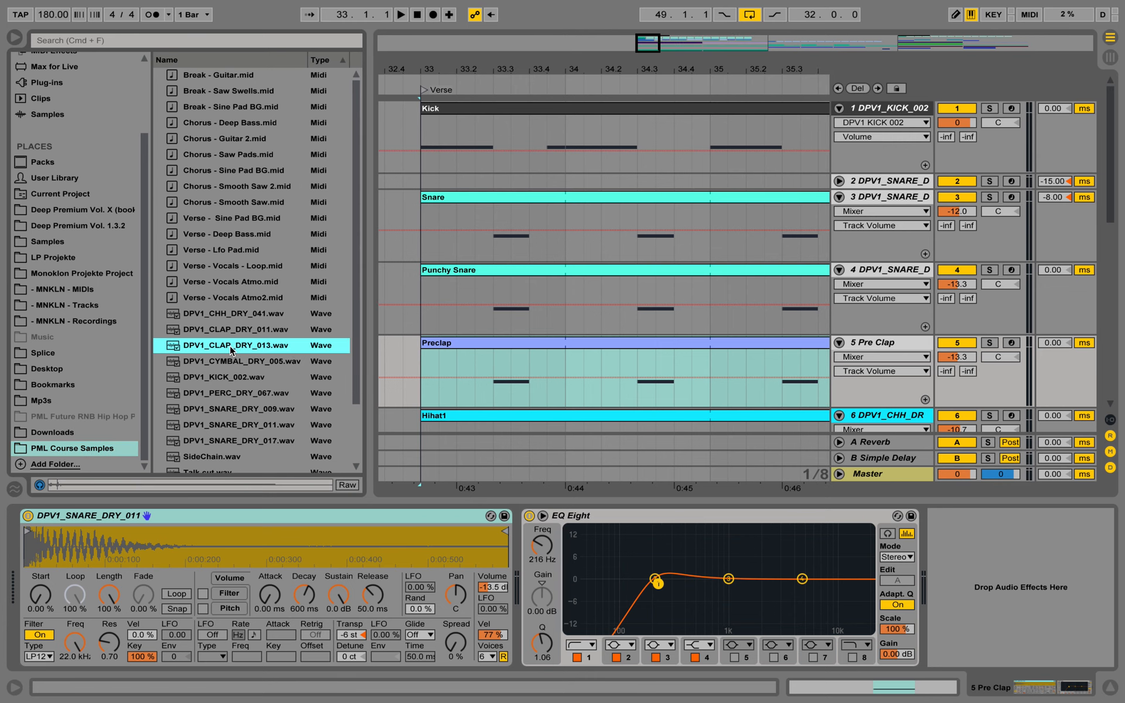
{"action": "left_click_drag", "start_coordinate": [232, 350], "coordinate": [154, 542]}
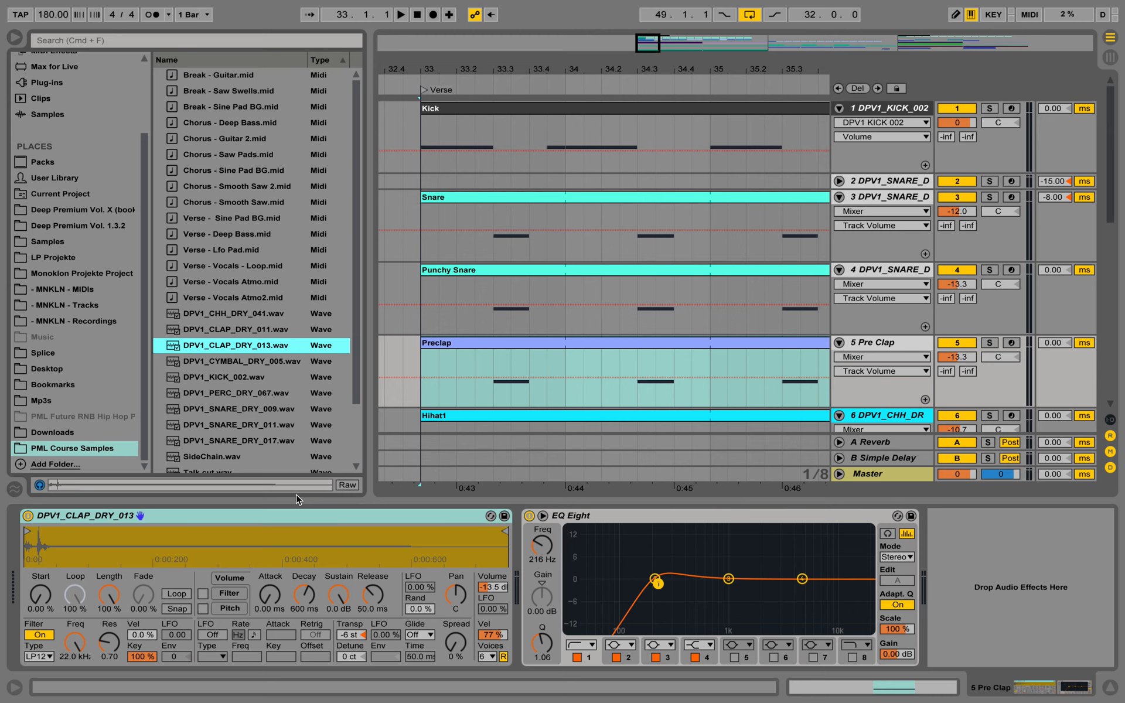
Delete the Pre Clap track's sampler and load DPV1_CLAP_DRY_013.wav as a fresh instrument before the EQ Eight
{"action": "left_click", "coordinate": [288, 516]}
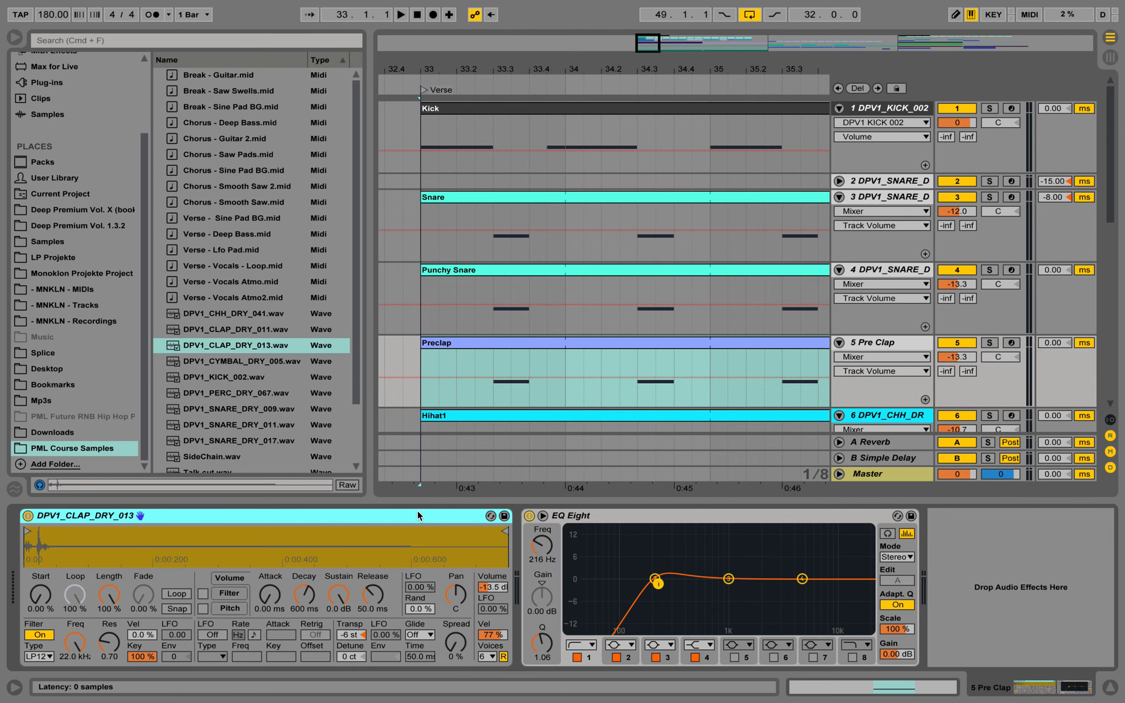
{"action": "key", "text": "Delete"}
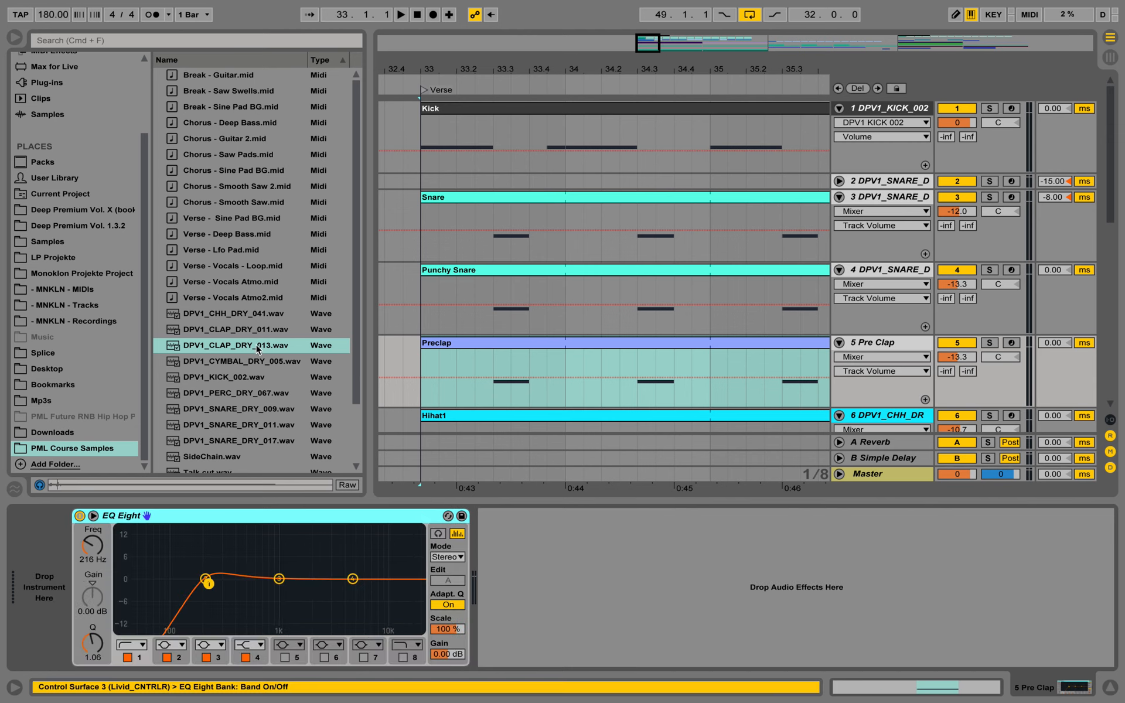
{"action": "left_click_drag", "start_coordinate": [257, 346], "coordinate": [114, 531]}
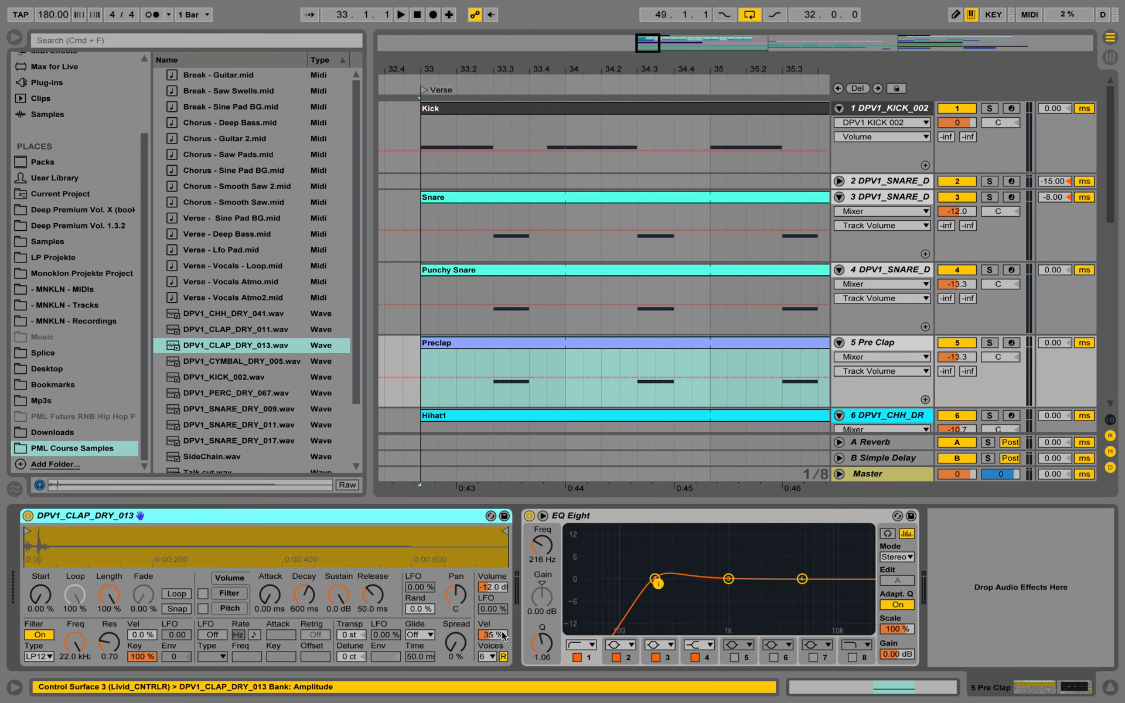
Set the clap sampler's velocity amount to 74 % and move EQ Eight's low cut to about 1 kHz and band 2 to 2.28 kHz
{"action": "left_click_drag", "start_coordinate": [503, 636], "coordinate": [503, 613]}
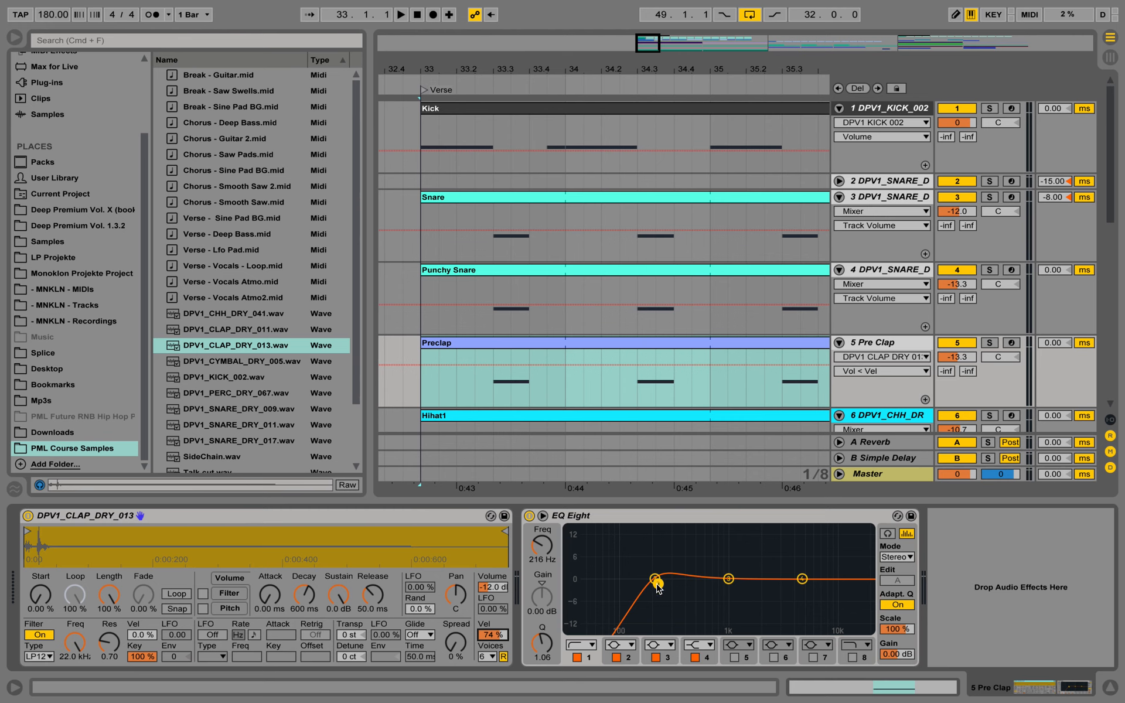
{"action": "left_click_drag", "start_coordinate": [655, 582], "coordinate": [775, 588]}
{"action": "left_click_drag", "start_coordinate": [662, 586], "coordinate": [766, 582]}
Solo the Pre Clap track, play it from bar 33 and set its volume to -9.6 dB
{"action": "left_click", "coordinate": [990, 342]}
{"action": "key", "text": "space"}
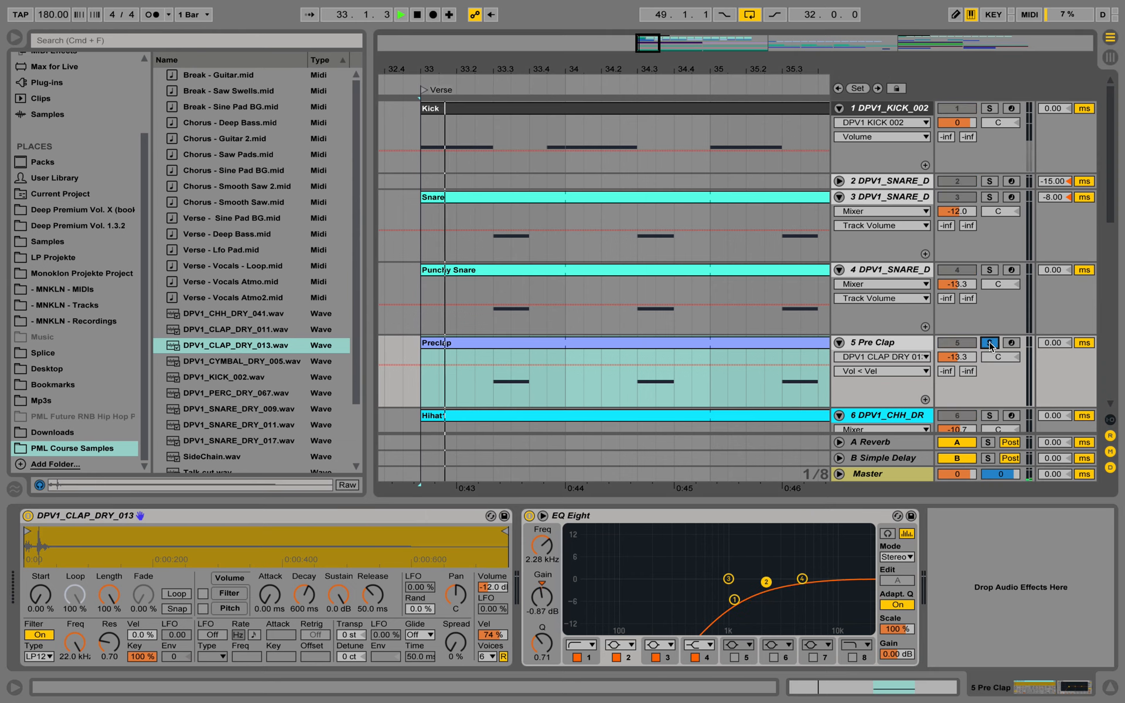
{"action": "left_click_drag", "start_coordinate": [957, 357], "coordinate": [957, 341]}
Select bars 33 and 34 of the Preclap clip and split it at bar 35
{"action": "double_click", "coordinate": [659, 346]}
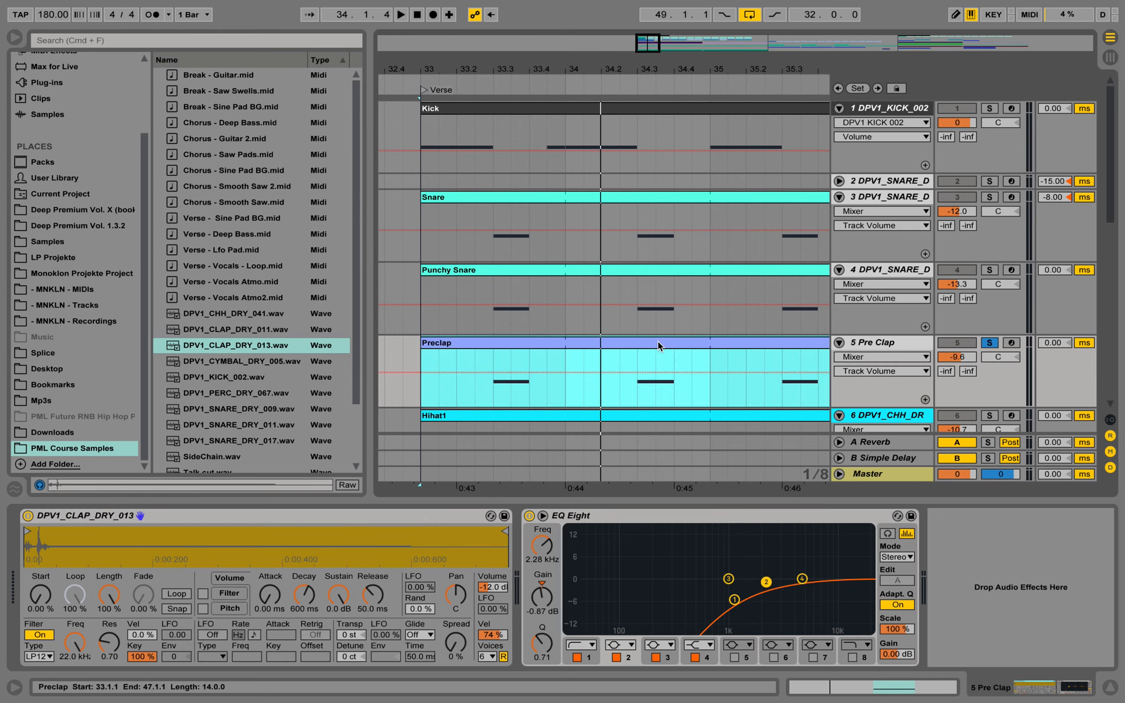
{"action": "left_click", "coordinate": [785, 343]}
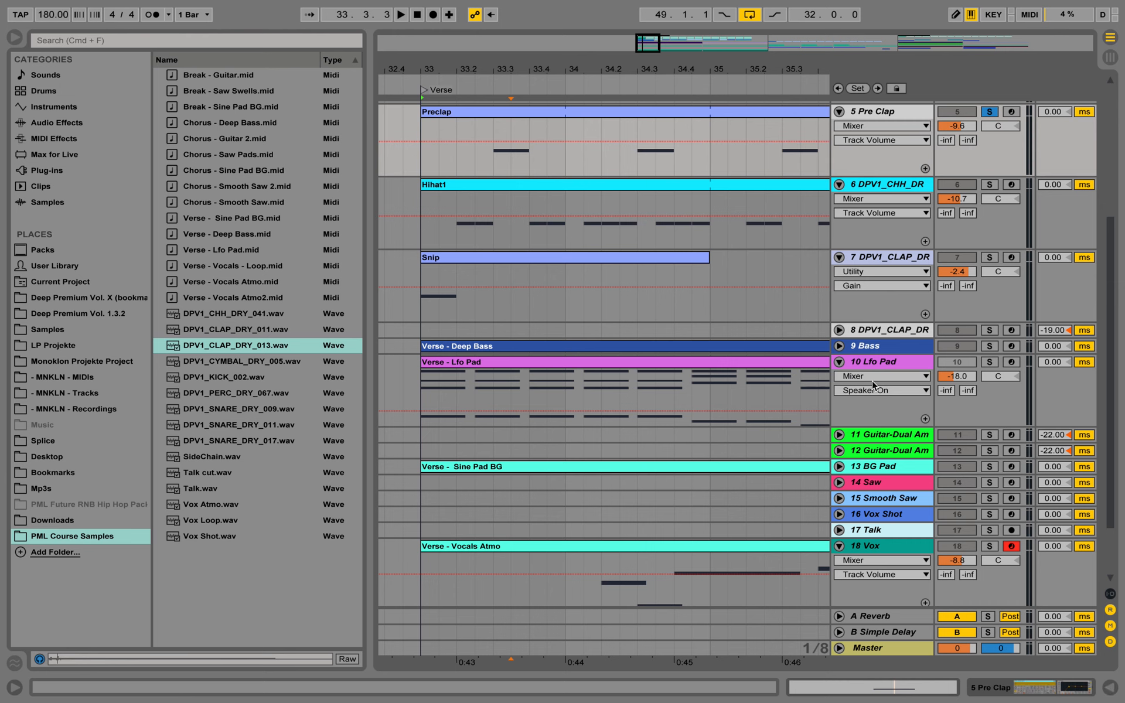
{"action": "left_click", "coordinate": [1110, 687]}
{"action": "scroll", "coordinate": [568, 251], "scroll_direction": "up", "scroll_amount": 3}
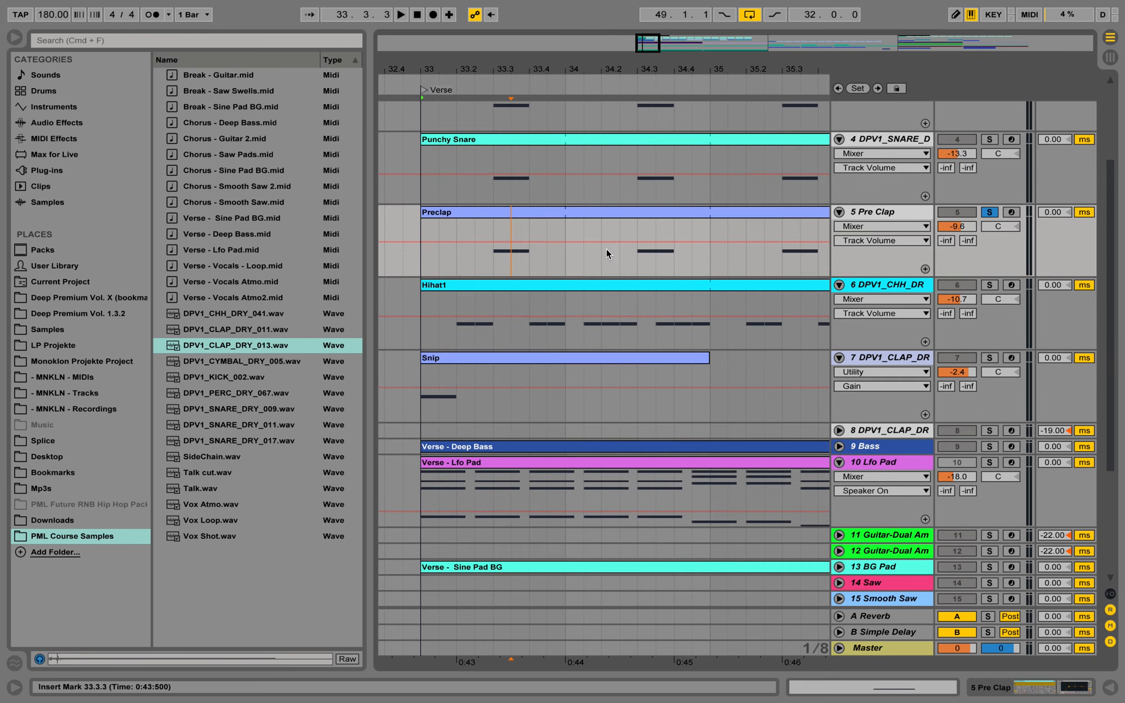
{"action": "left_click_drag", "start_coordinate": [711, 258], "coordinate": [438, 255]}
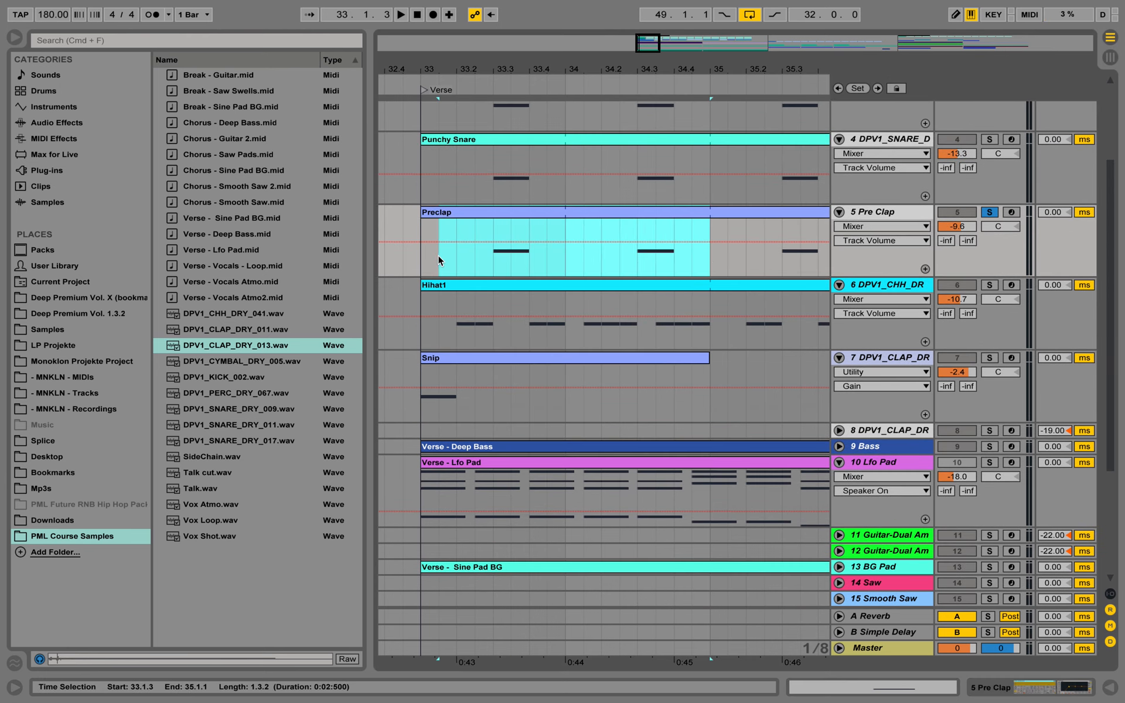
{"action": "right_click", "coordinate": [514, 212]}
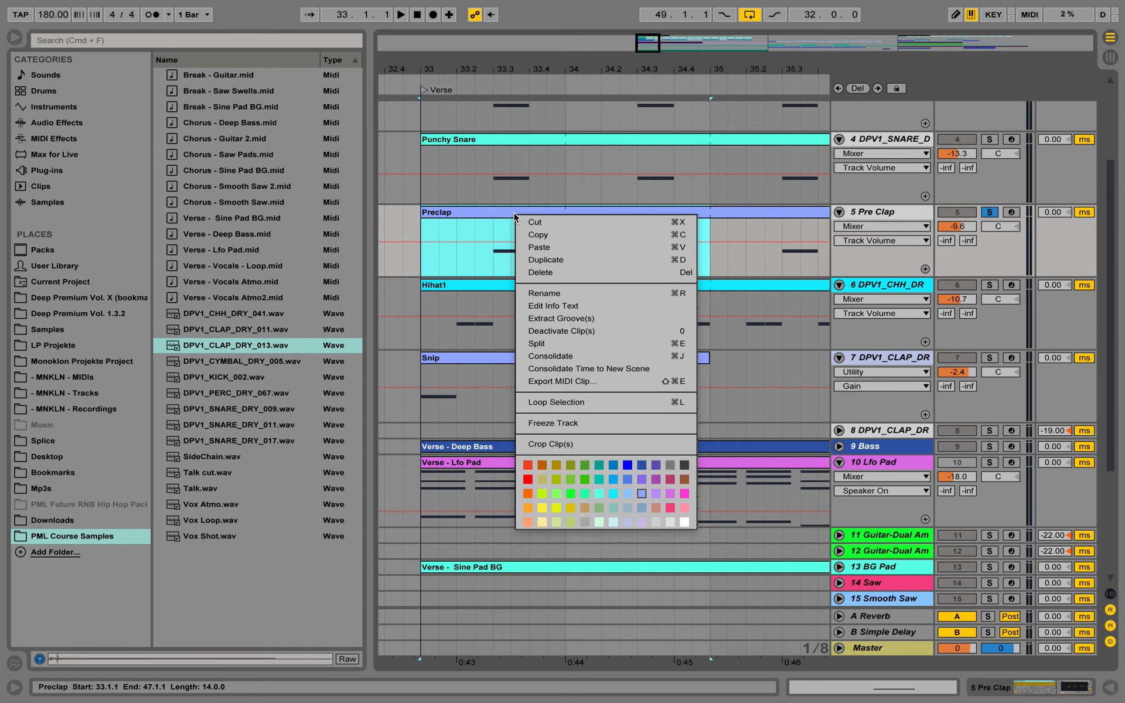
{"action": "left_click", "coordinate": [582, 346]}
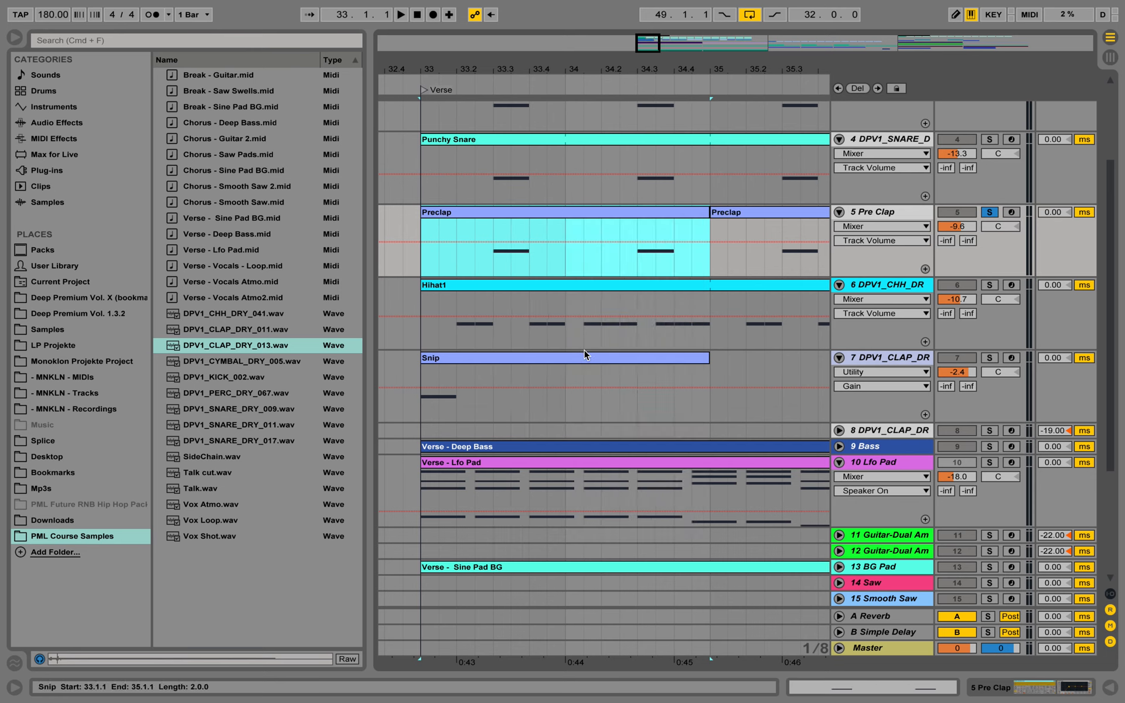
Delete the Preclap piece from bar 35 onward and remove the C3 note at 1.3 from the remaining two-bar clip
{"action": "left_click", "coordinate": [725, 212]}
{"action": "key", "text": "Delete"}
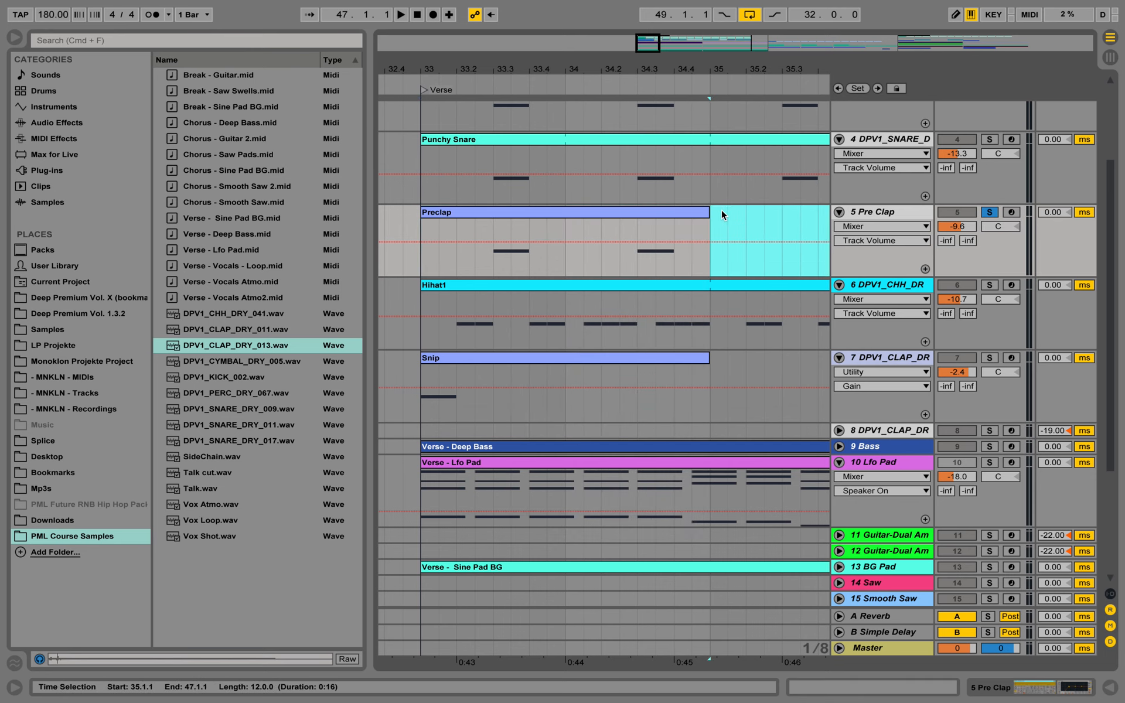
{"action": "double_click", "coordinate": [705, 211]}
{"action": "left_click_drag", "start_coordinate": [602, 370], "coordinate": [537, 325]}
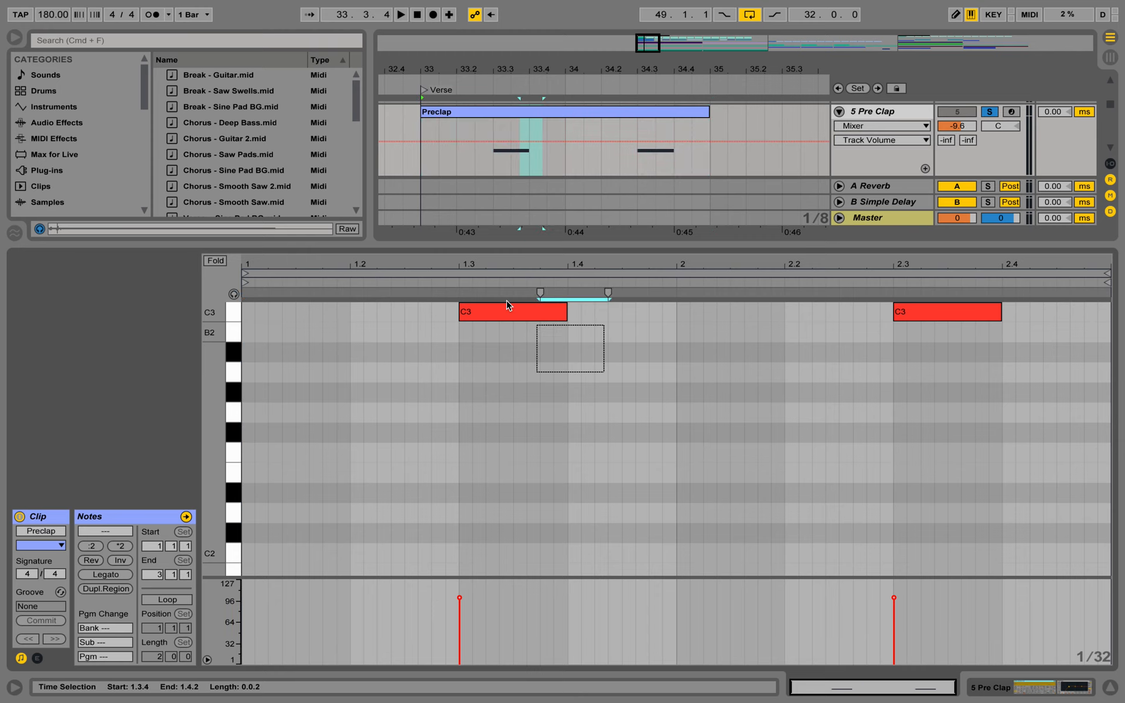
{"action": "left_click", "coordinate": [506, 305], "text": "shift"}
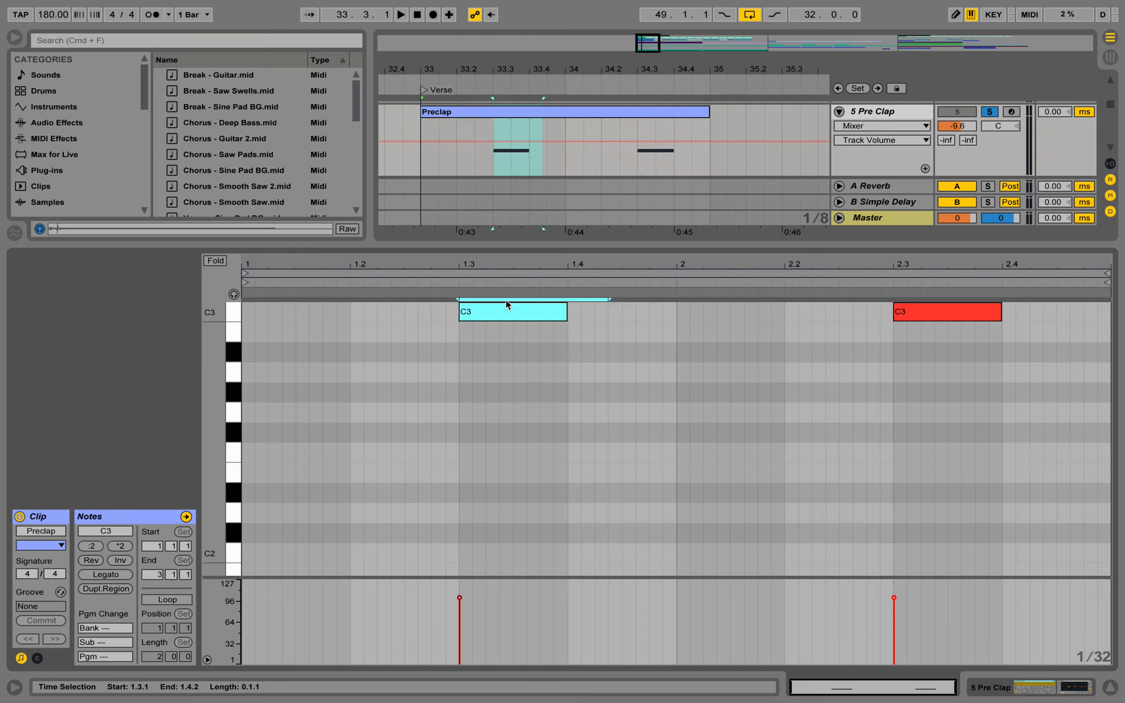
{"action": "key", "text": "Delete"}
Turn on looping for the two-bar Preclap clip and close its note editor
{"action": "left_click", "coordinate": [184, 598]}
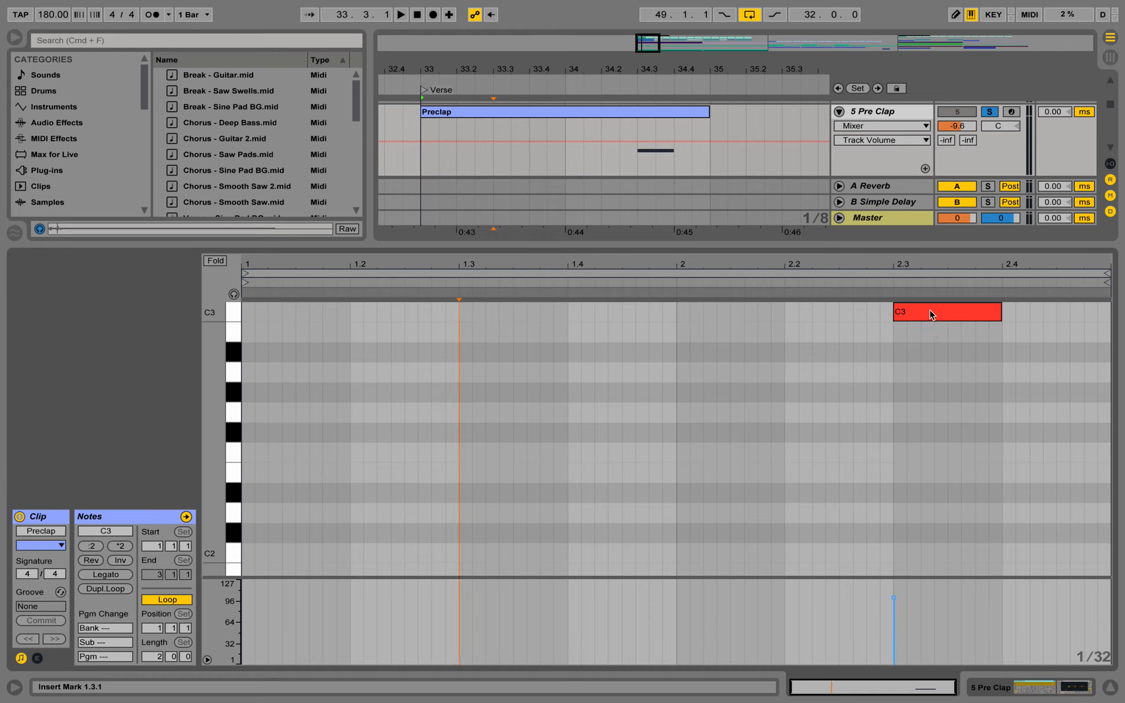
{"action": "mouse_move", "coordinate": [930, 311]}
{"action": "left_mouse_down"}
{"action": "mouse_move", "coordinate": [884, 316]}
{"action": "mouse_move", "coordinate": [929, 313]}
{"action": "left_mouse_up"}
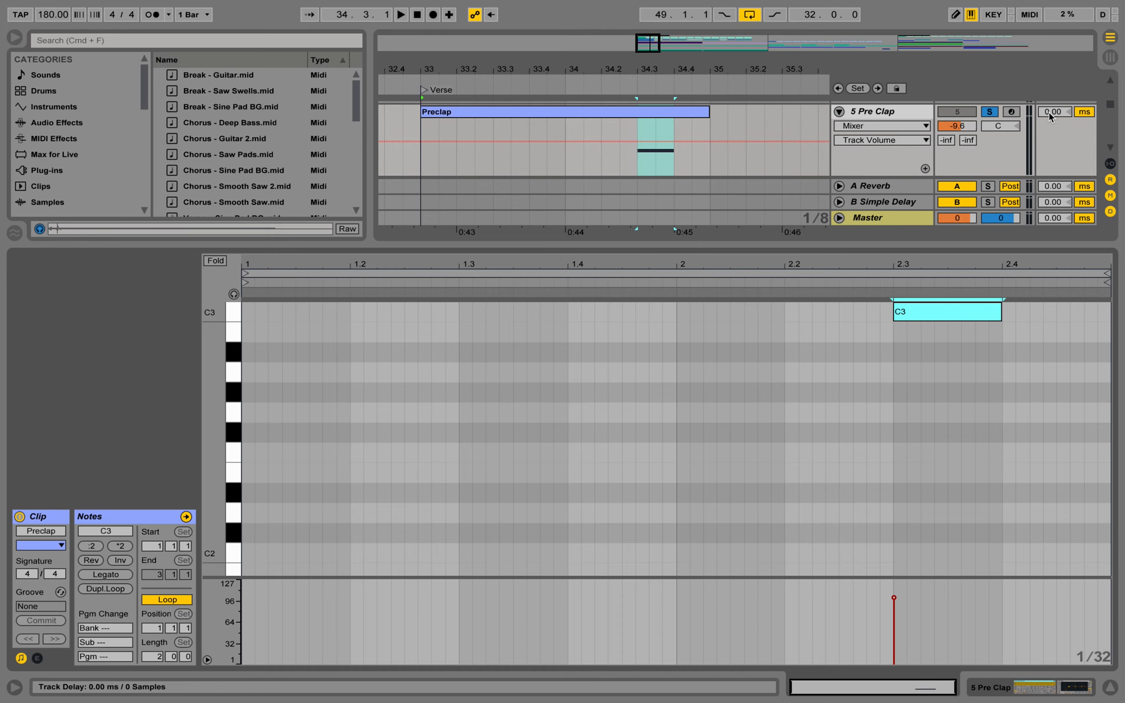
{"action": "left_click", "coordinate": [1109, 687]}
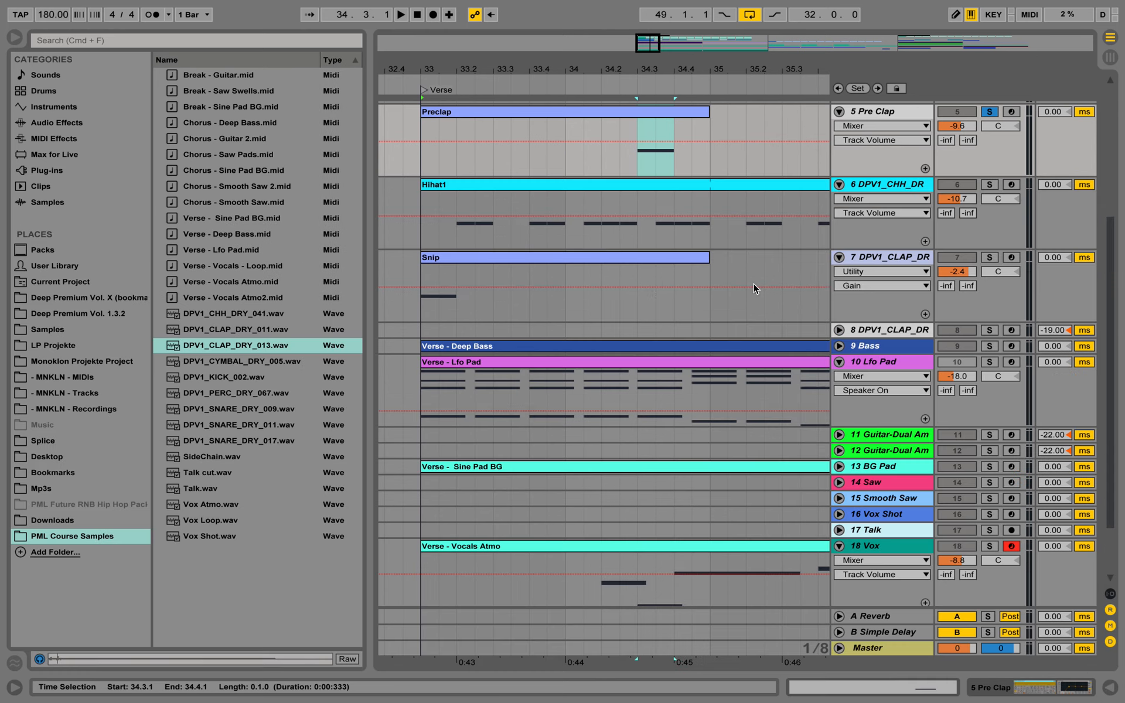
Set the Pre Clap track volume to -9.3 dB and unsolo the track during playback
{"action": "scroll", "coordinate": [753, 283], "scroll_direction": "up", "scroll_amount": 5}
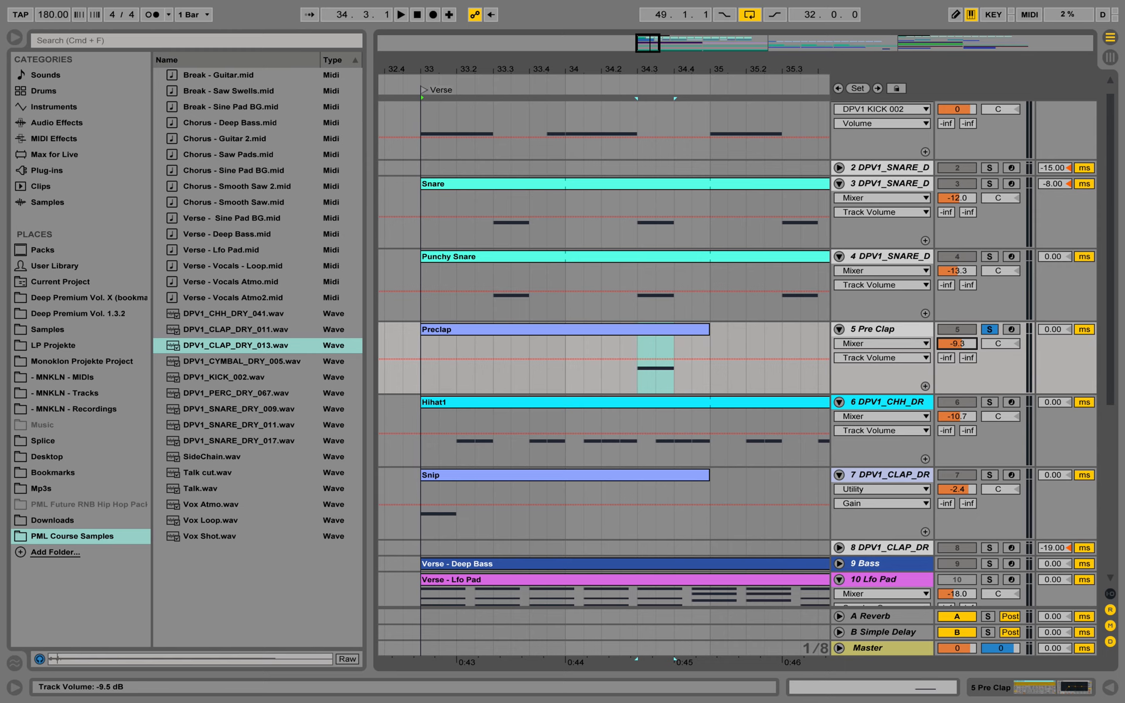
{"action": "key", "text": "space"}
{"action": "left_click", "coordinate": [992, 333]}
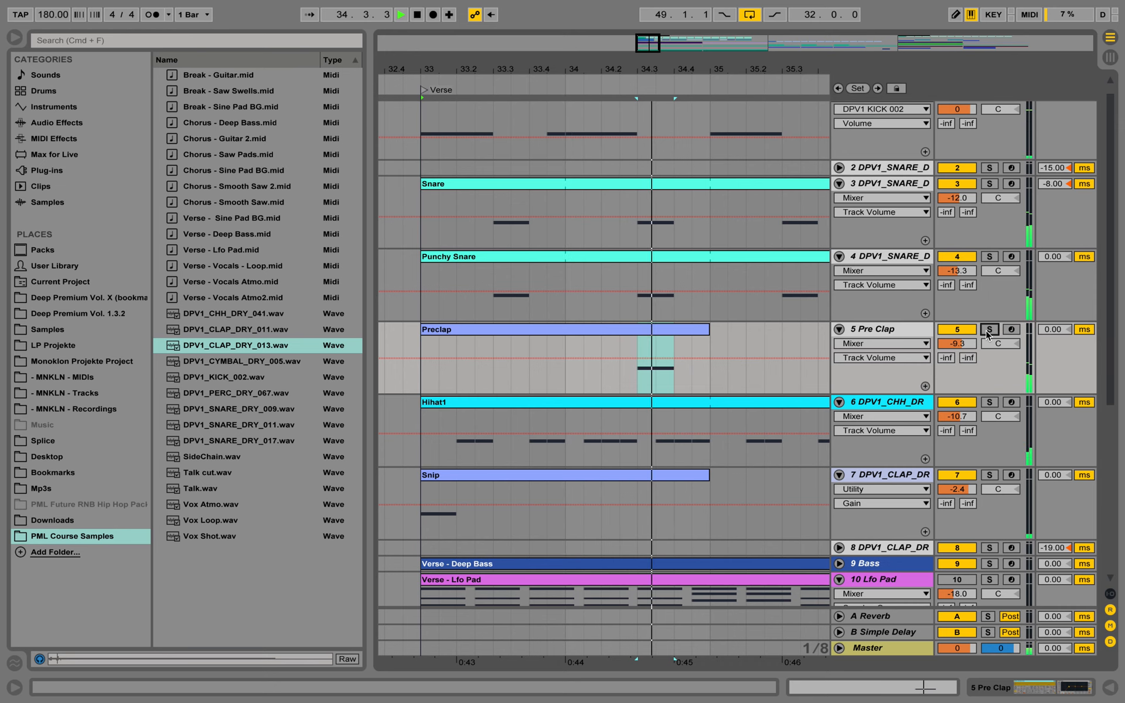
{"action": "key", "text": "space"}
Set the Pre Clap track delay to -38 ms, checking its timing against the snares in playback
{"action": "left_click", "coordinate": [1053, 330]}
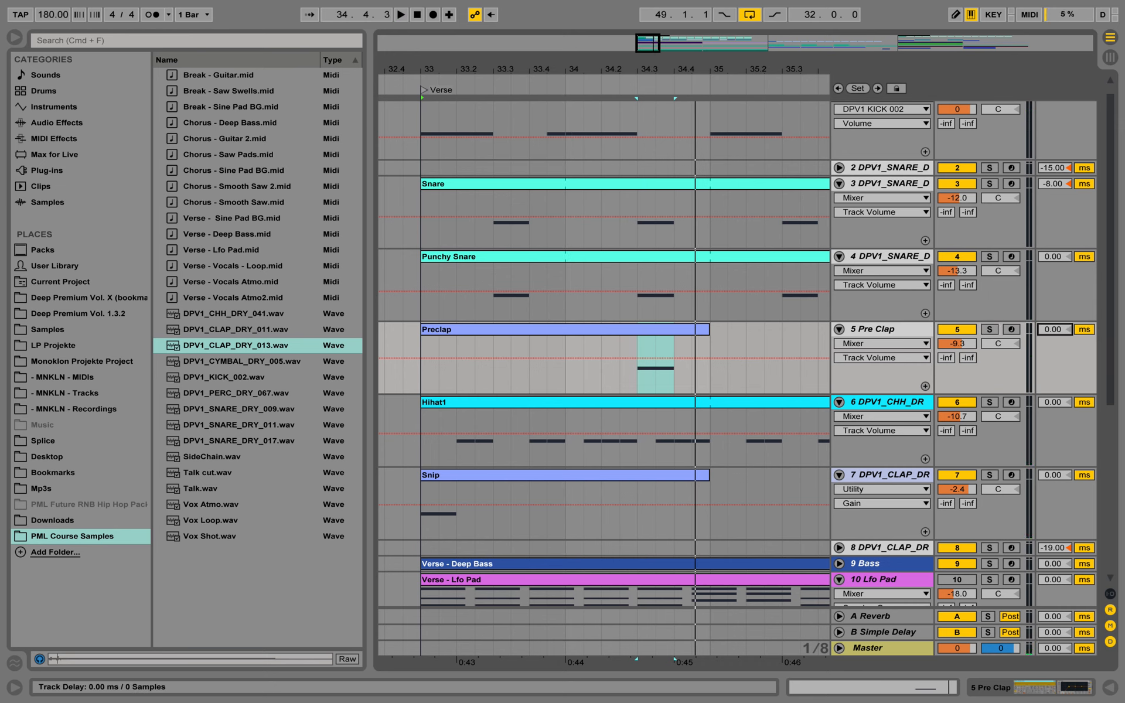
{"action": "left_click_drag", "start_coordinate": [1053, 329], "coordinate": [1053, 340]}
{"action": "key", "text": "space"}
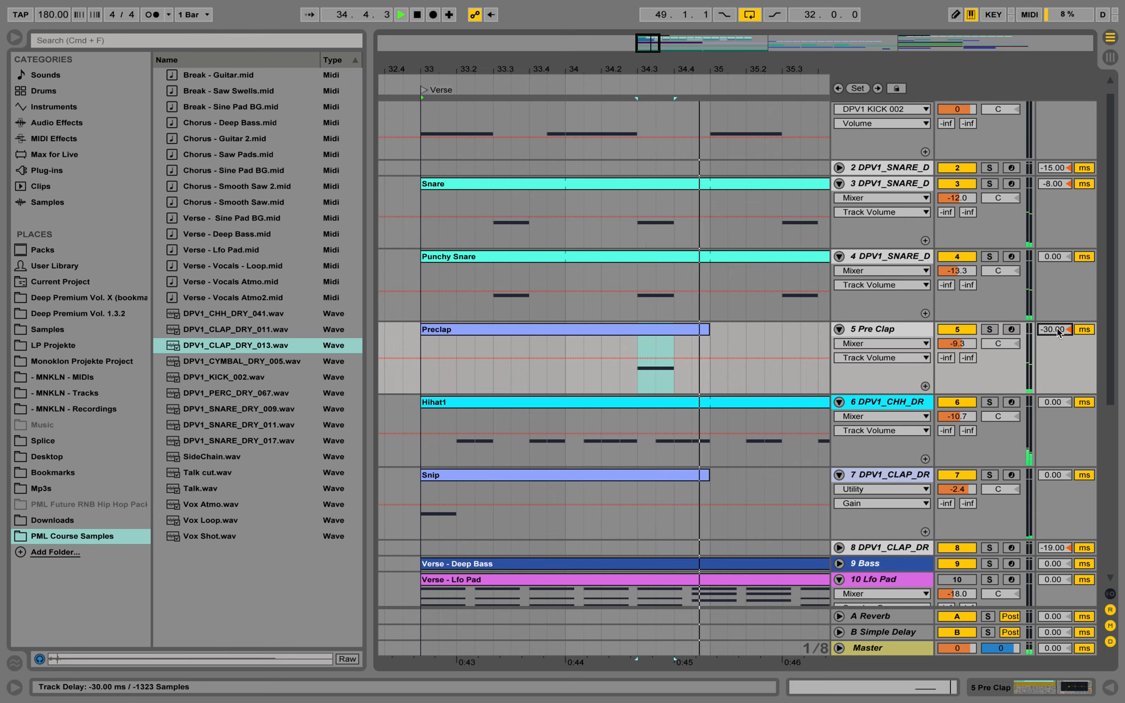
{"action": "left_click_drag", "start_coordinate": [1058, 333], "coordinate": [1058, 336]}
{"action": "key", "text": "space"}
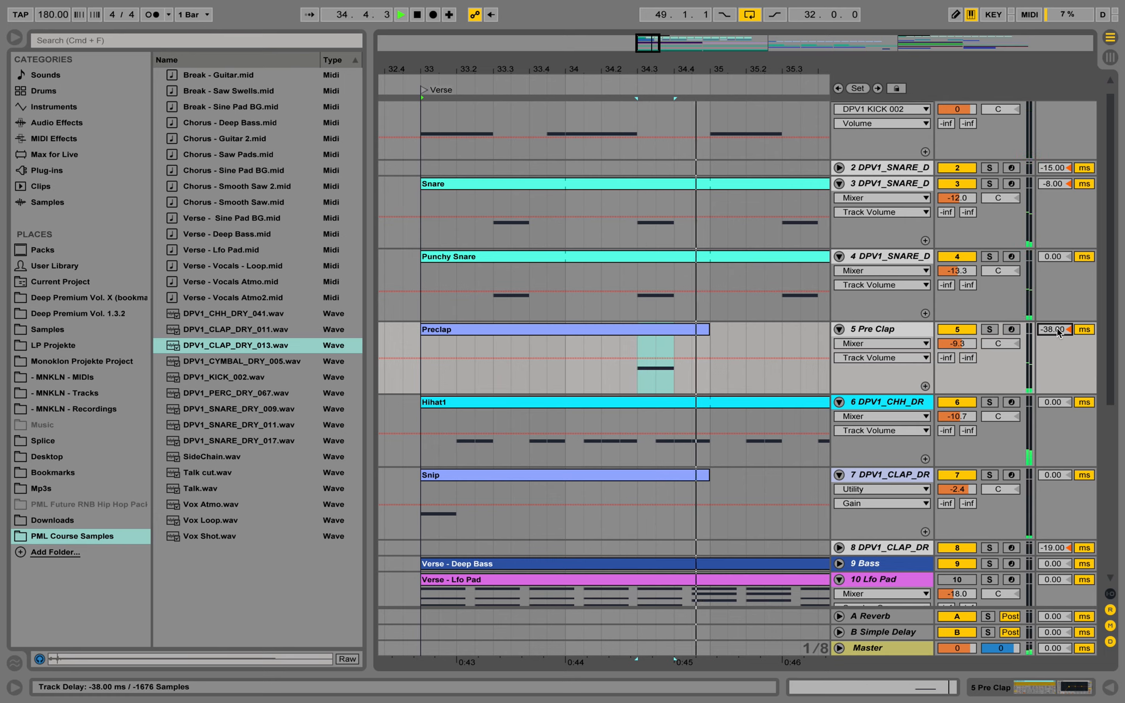
{"action": "key", "text": "space"}
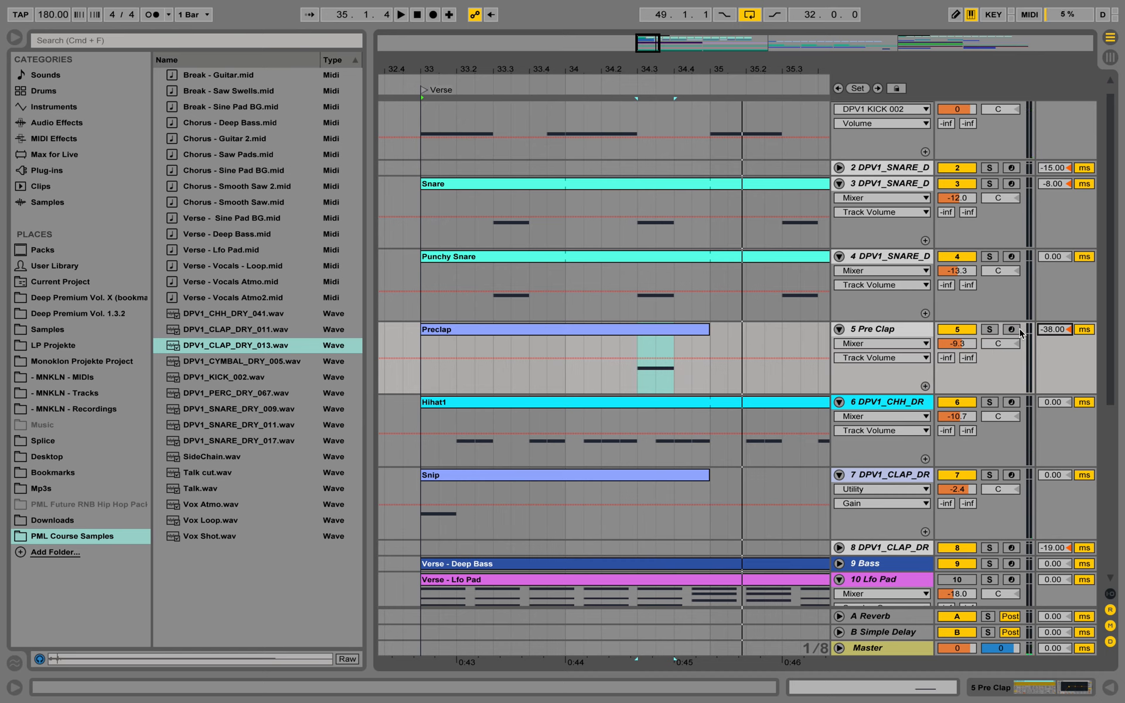
{"action": "key", "text": "space"}
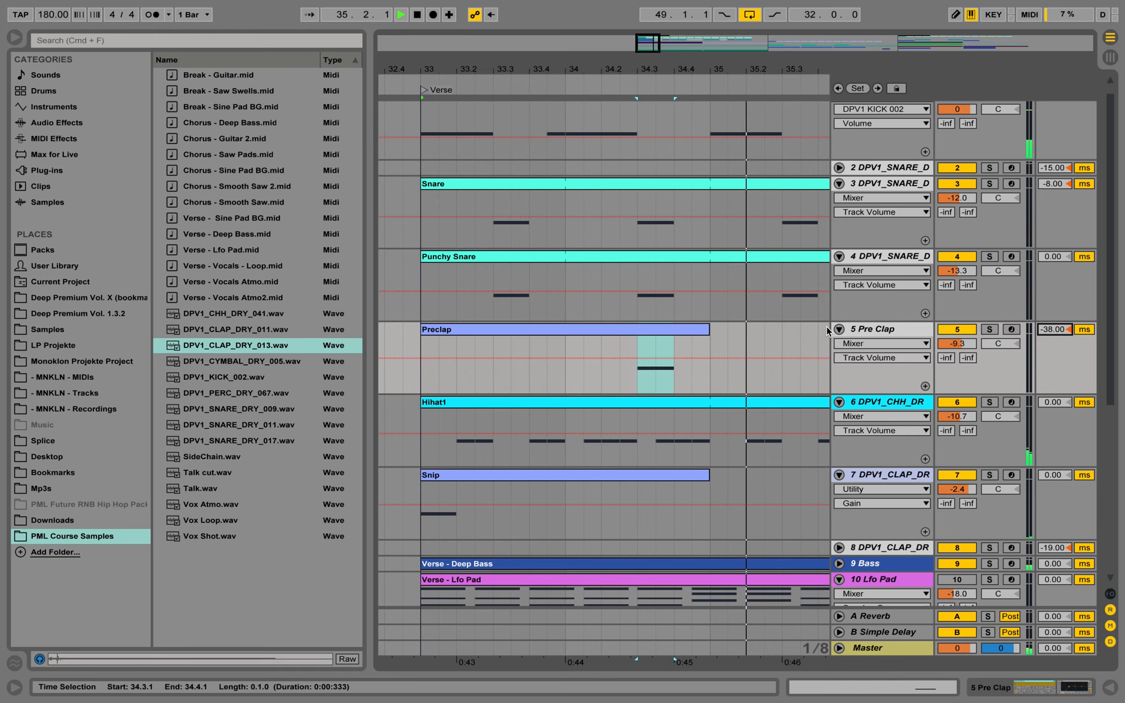
{"action": "key", "text": "space"}
Extend the looped Preclap clip to bar 47, matching the end of the Punchy Snare clip
{"action": "left_click_drag", "start_coordinate": [589, 82], "coordinate": [579, 70]}
{"action": "left_click", "coordinate": [588, 329]}
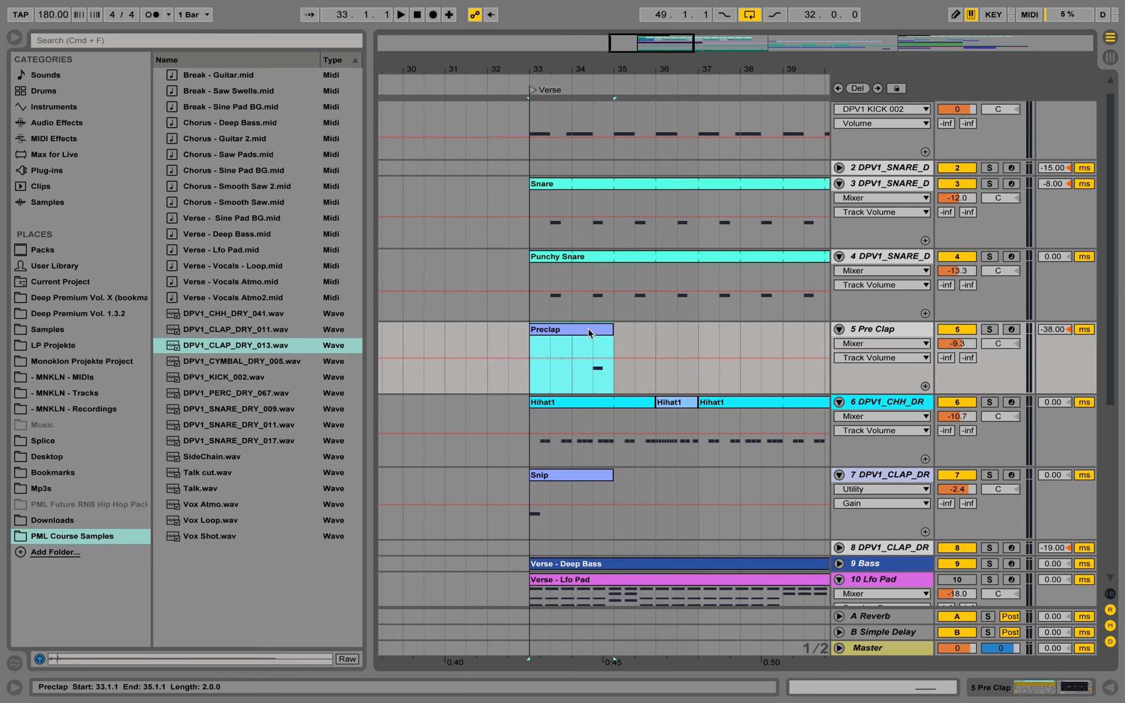
{"action": "double_click", "coordinate": [592, 329]}
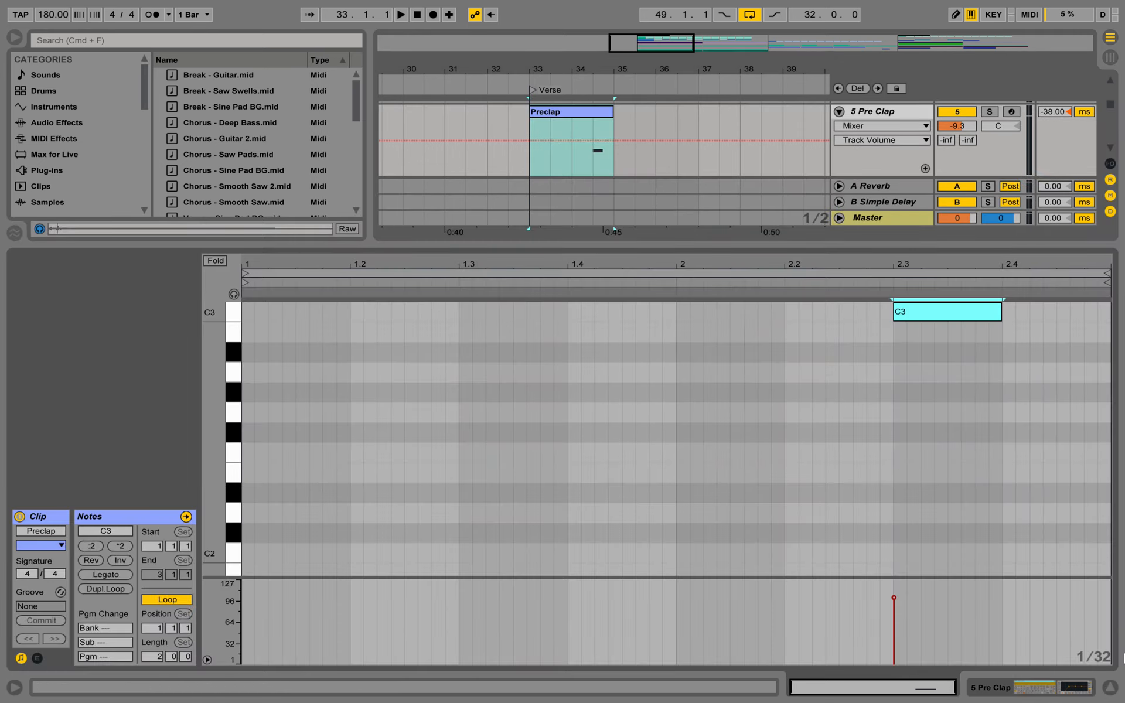
{"action": "left_click", "coordinate": [1081, 689]}
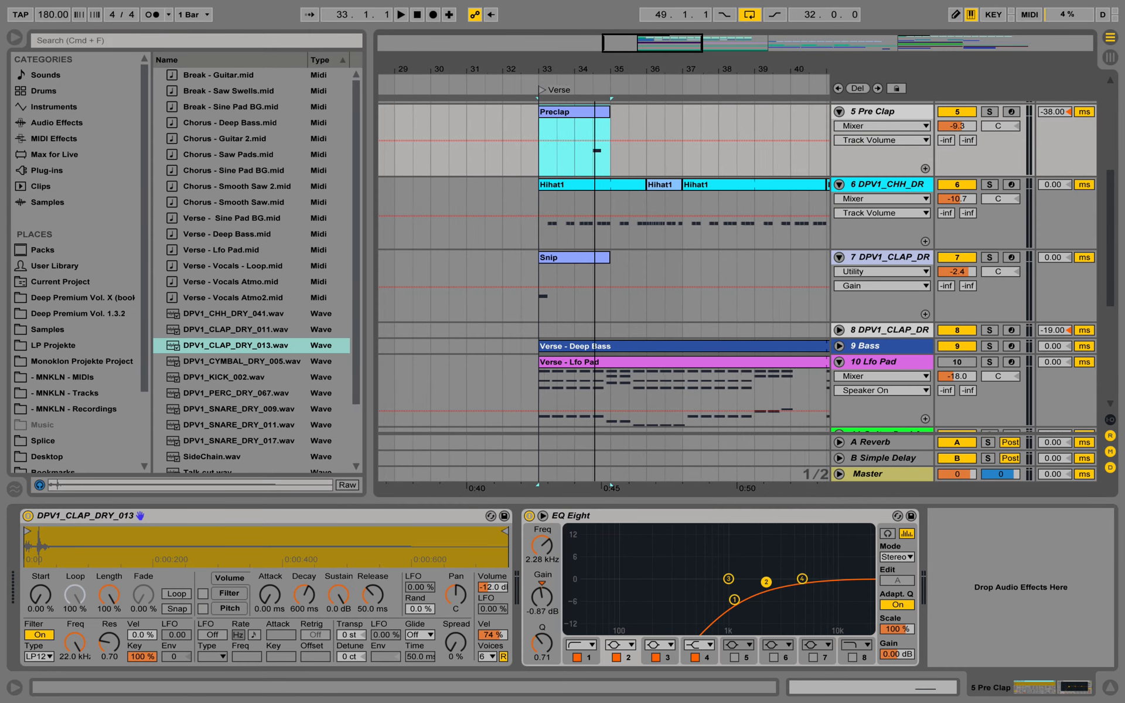
{"action": "scroll", "coordinate": [584, 149], "scroll_direction": "up", "scroll_amount": 5}
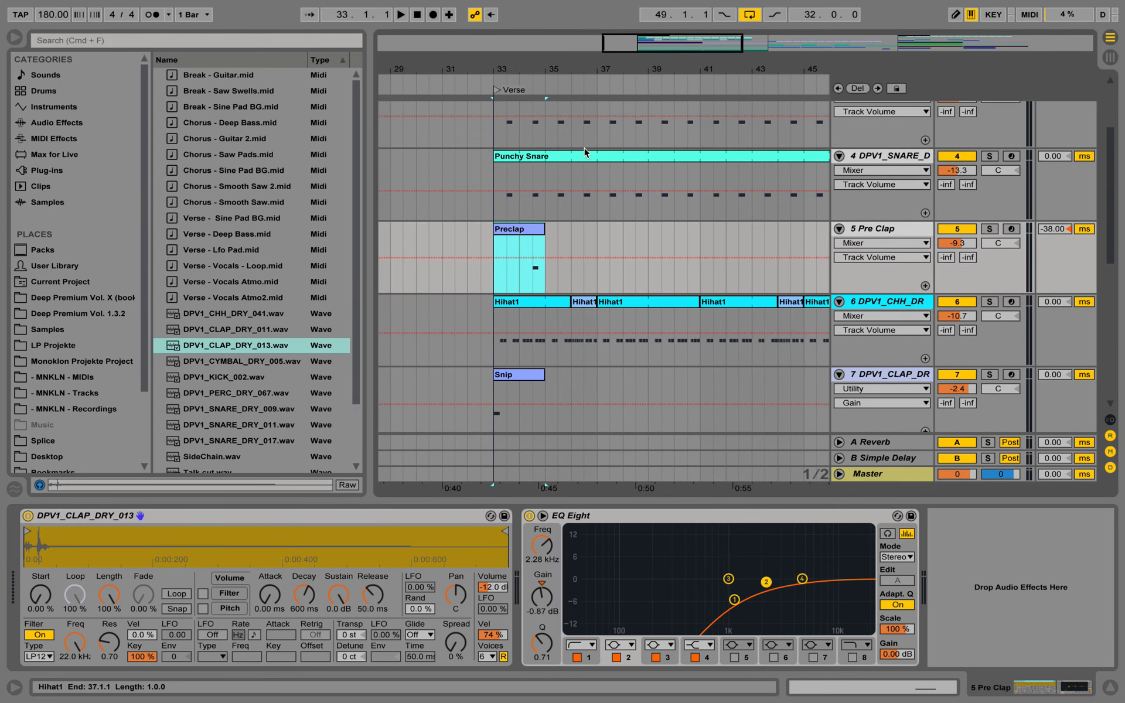
{"action": "left_click_drag", "start_coordinate": [553, 70], "coordinate": [534, 70]}
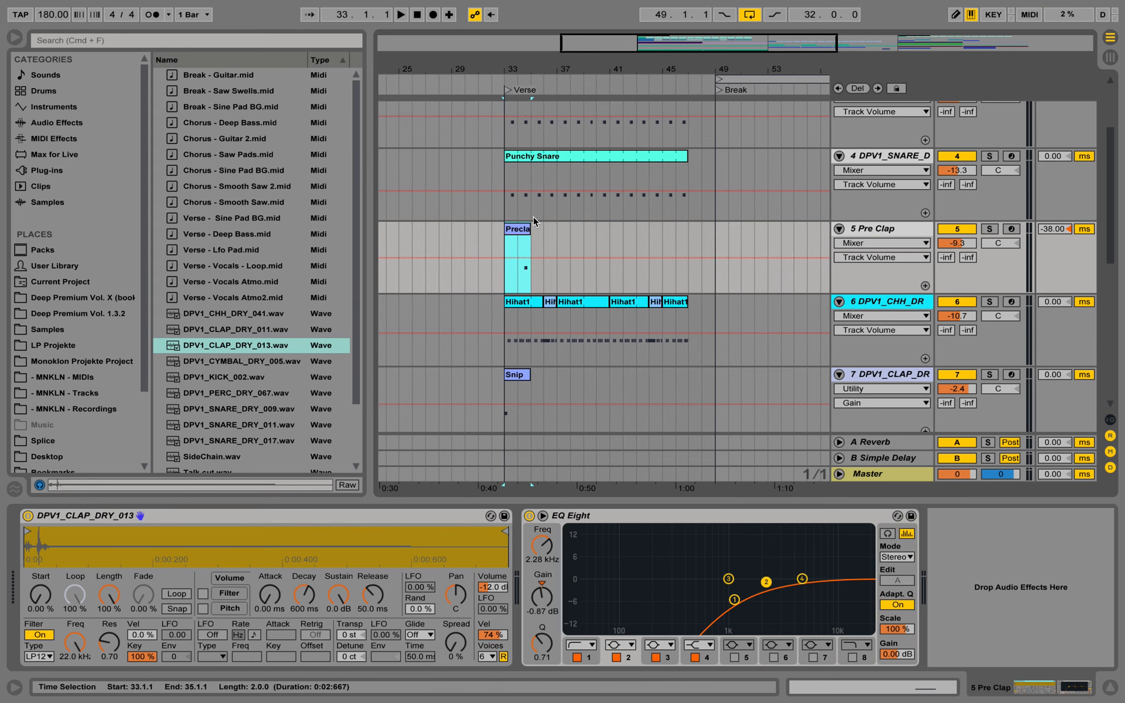
{"action": "left_click_drag", "start_coordinate": [527, 228], "coordinate": [689, 227]}
Play the verse to check how the repeated pre-clap sits with the snares and hi-hats
{"action": "scroll", "coordinate": [694, 268], "scroll_direction": "up", "scroll_amount": 2}
{"action": "left_click_drag", "start_coordinate": [656, 70], "coordinate": [621, 42]}
{"action": "scroll", "coordinate": [659, 153], "scroll_direction": "up", "scroll_amount": 3}
{"action": "scroll", "coordinate": [687, 235], "scroll_direction": "down", "scroll_amount": 3}
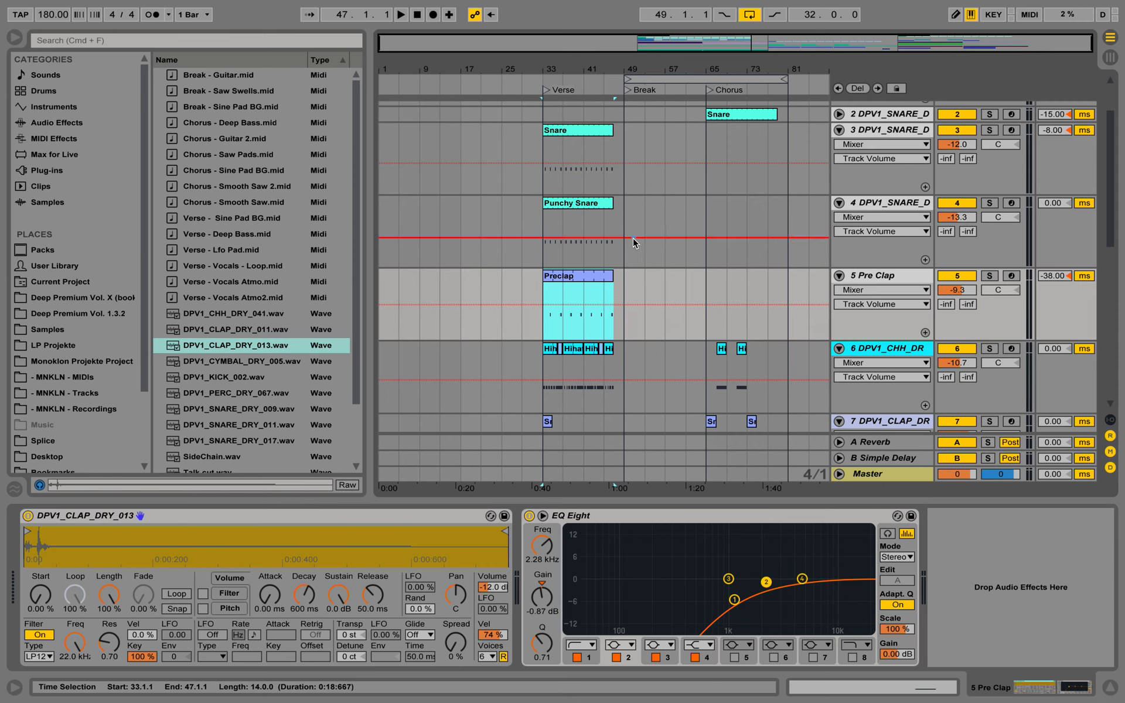
{"action": "key", "text": "space"}
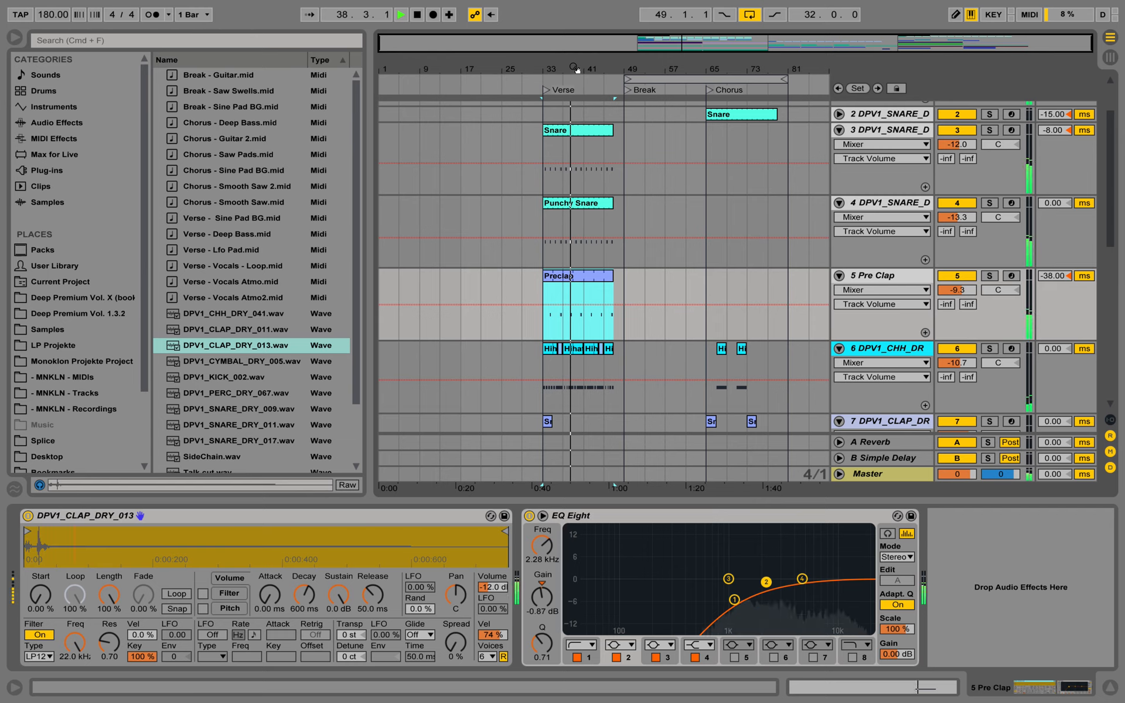
{"action": "left_click_drag", "start_coordinate": [573, 70], "coordinate": [559, 146]}
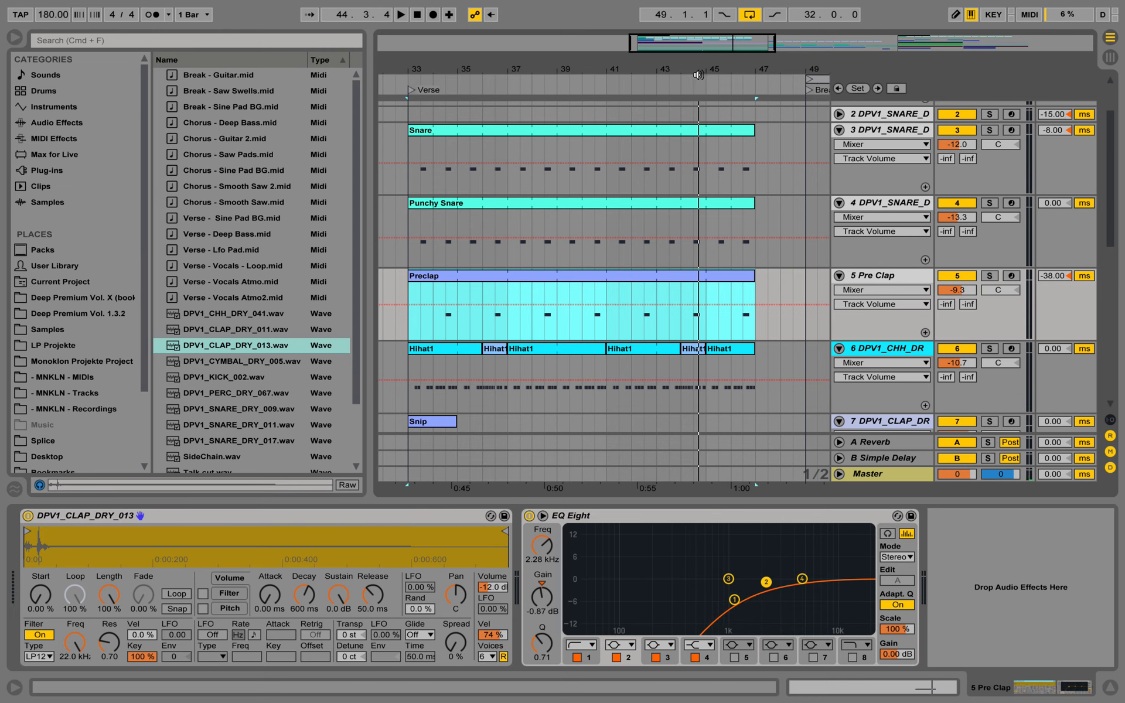
{"action": "left_click_drag", "start_coordinate": [695, 69], "coordinate": [573, 151]}
Copy the 44.3 hit on the Snare, Punchy Snare and Pre Clap tracks to 44.4.3 and clear 44.3.3 to 44.4.3 on all three
{"action": "scroll", "coordinate": [618, 255], "scroll_direction": "up", "scroll_amount": 3}
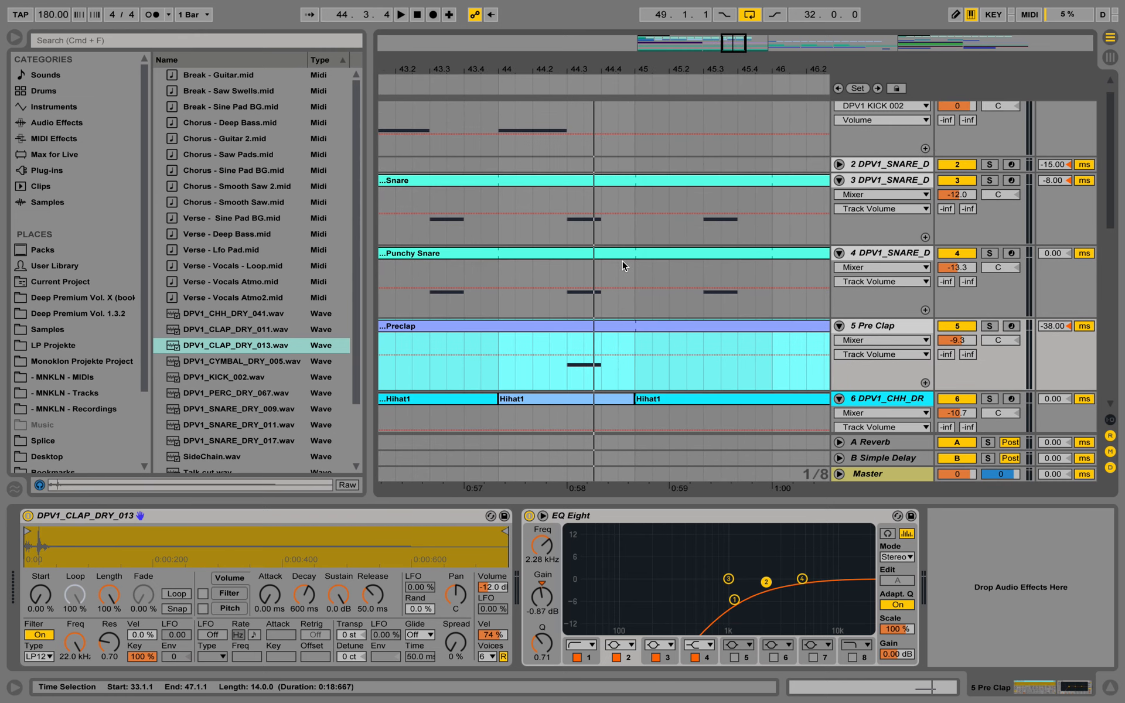
{"action": "scroll", "coordinate": [622, 261], "scroll_direction": "down", "scroll_amount": 2}
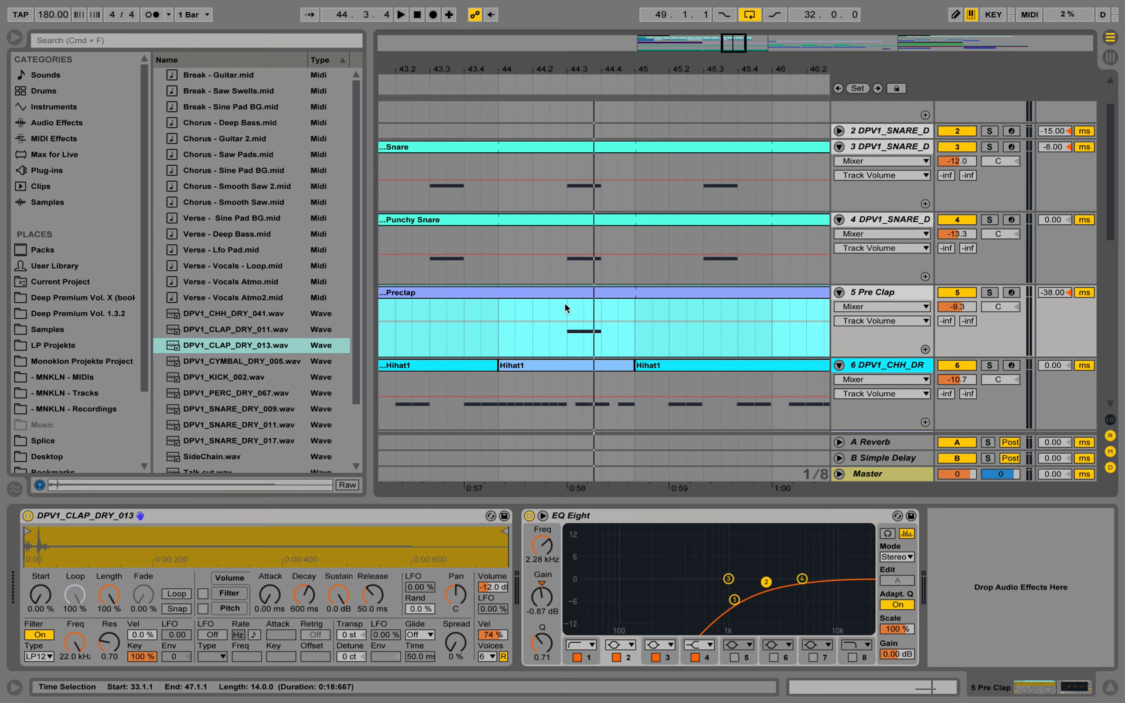
{"action": "left_click_drag", "start_coordinate": [565, 303], "coordinate": [619, 151]}
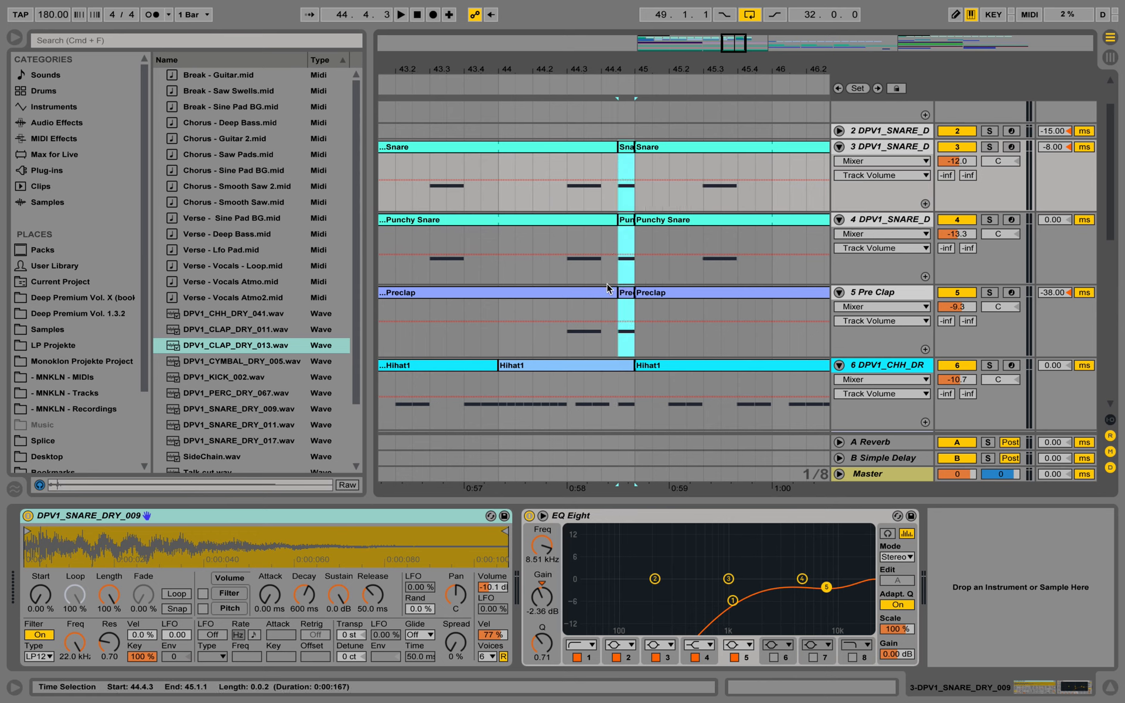
{"action": "left_click_drag", "start_coordinate": [612, 306], "coordinate": [597, 148]}
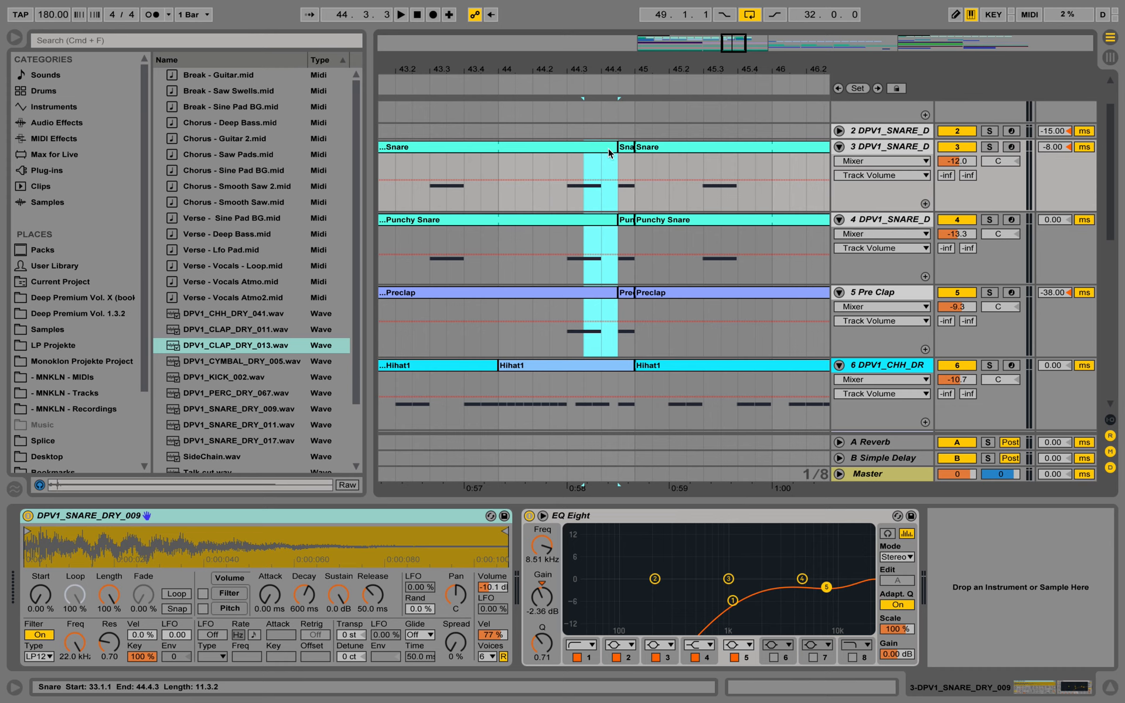
{"action": "key", "text": "Delete"}
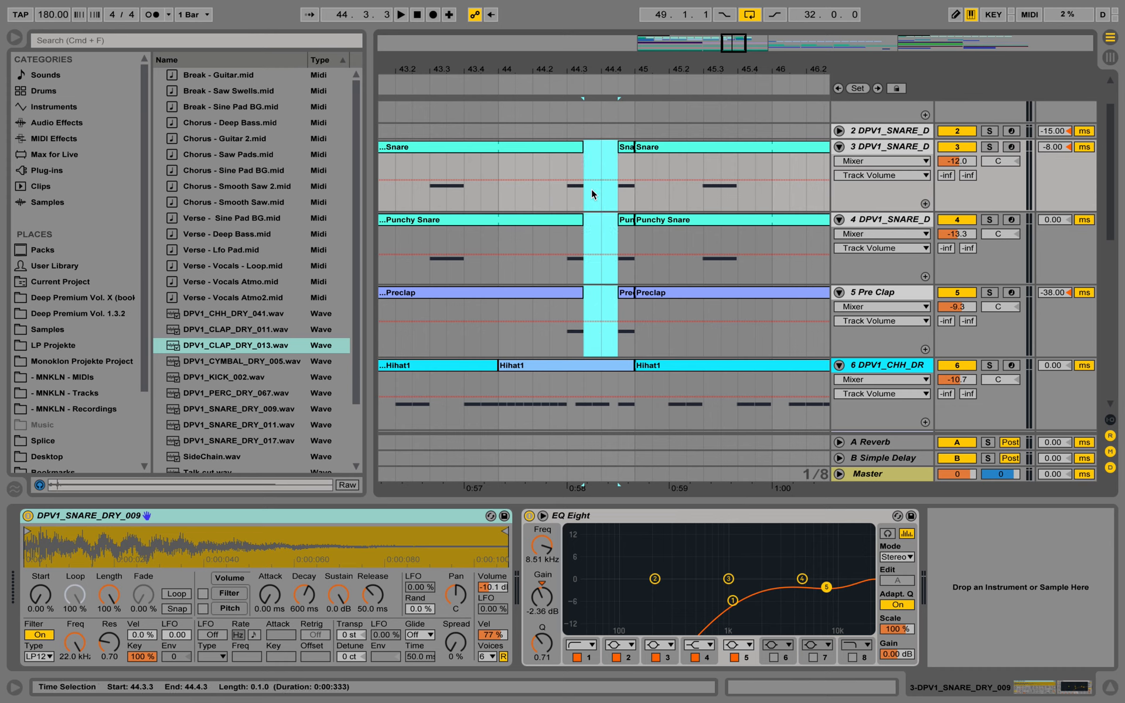
Play the passage around bars 43 to 48 to check the extra snare hit, selecting the short Preclap piece before bar 45
{"action": "left_click_drag", "start_coordinate": [598, 69], "coordinate": [598, 30]}
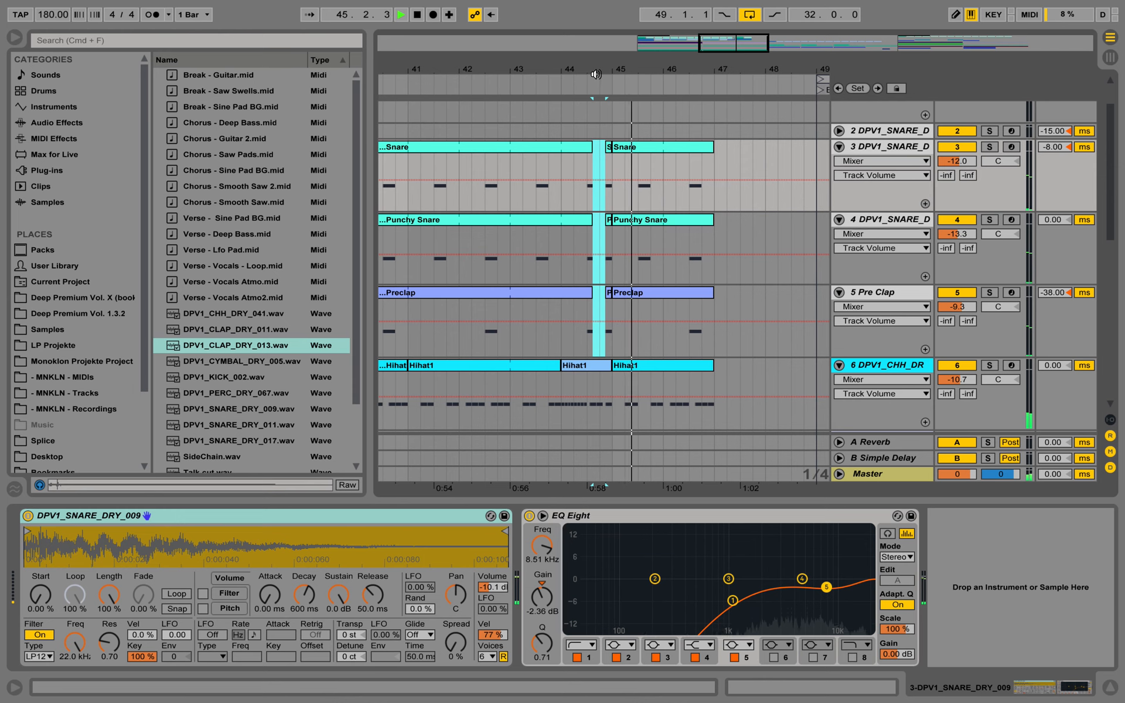
{"action": "left_click_drag", "start_coordinate": [596, 74], "coordinate": [596, 59]}
{"action": "left_click", "coordinate": [526, 87]}
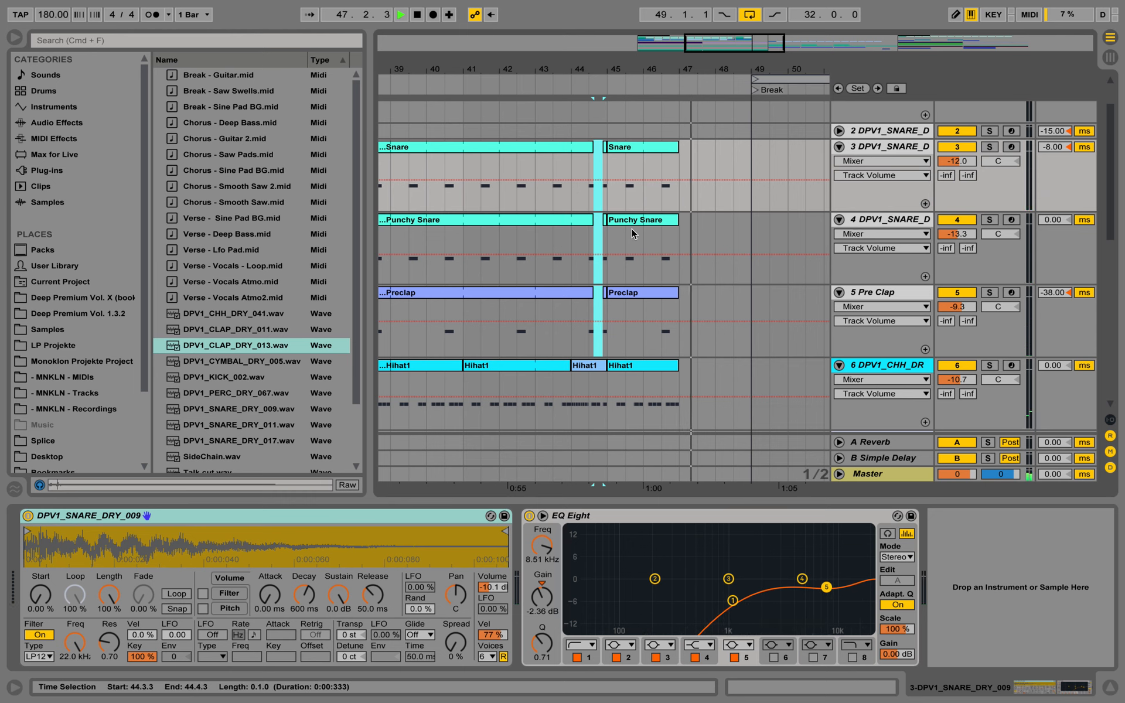
{"action": "left_click", "coordinate": [605, 310]}
{"action": "key", "text": "space"}
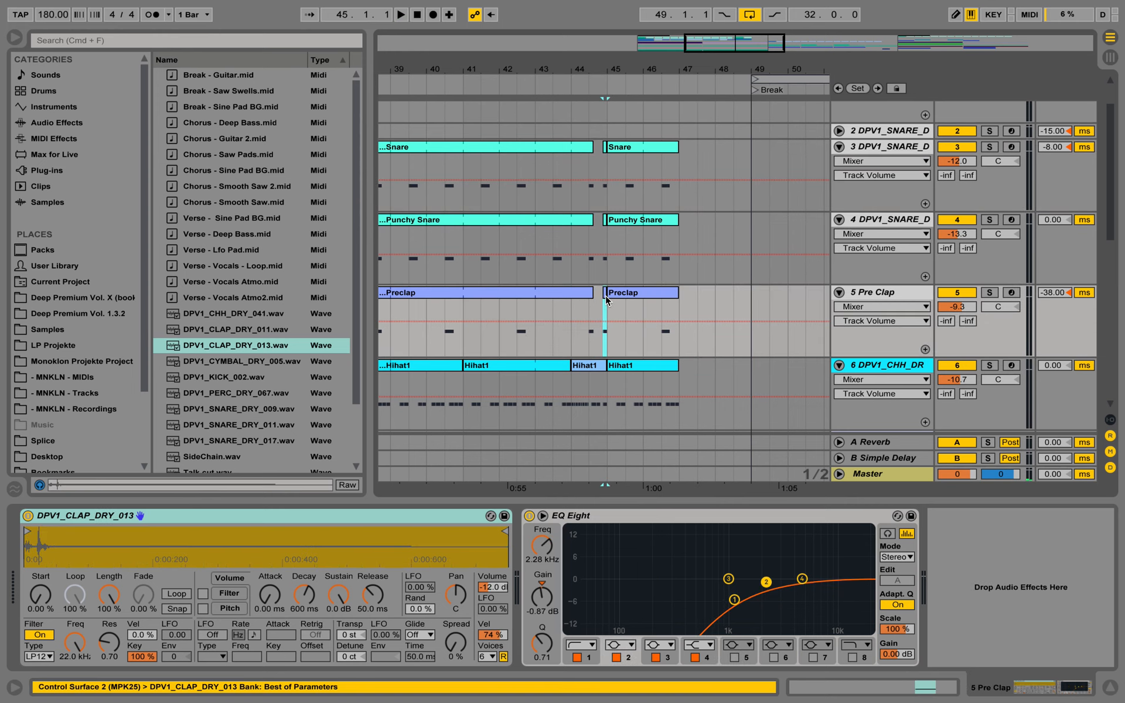
{"action": "scroll", "coordinate": [631, 84], "scroll_direction": "down", "scroll_amount": 5}
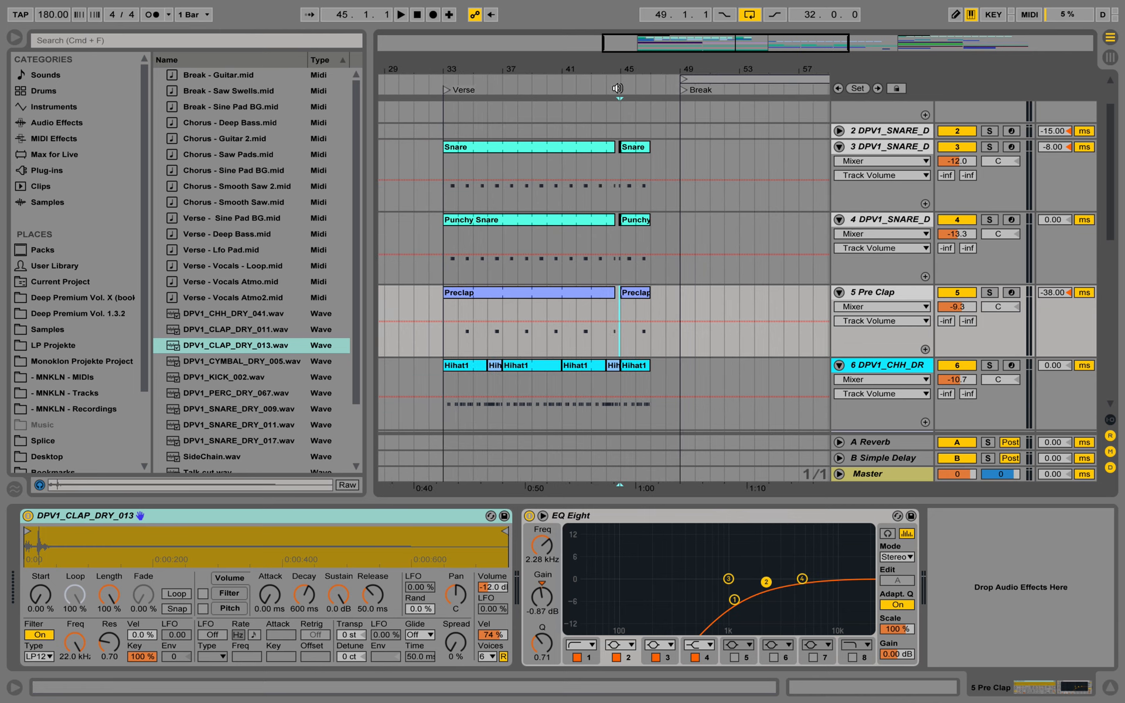
{"action": "left_click", "coordinate": [570, 82]}
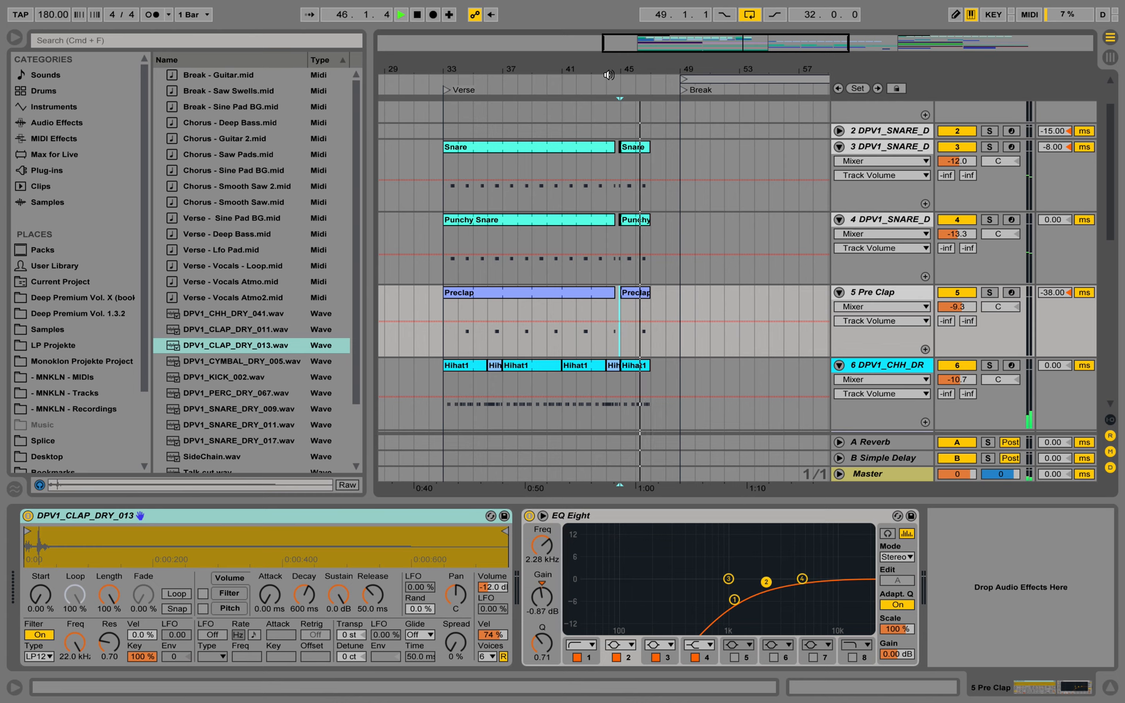
{"action": "left_click_drag", "start_coordinate": [616, 69], "coordinate": [615, 56]}
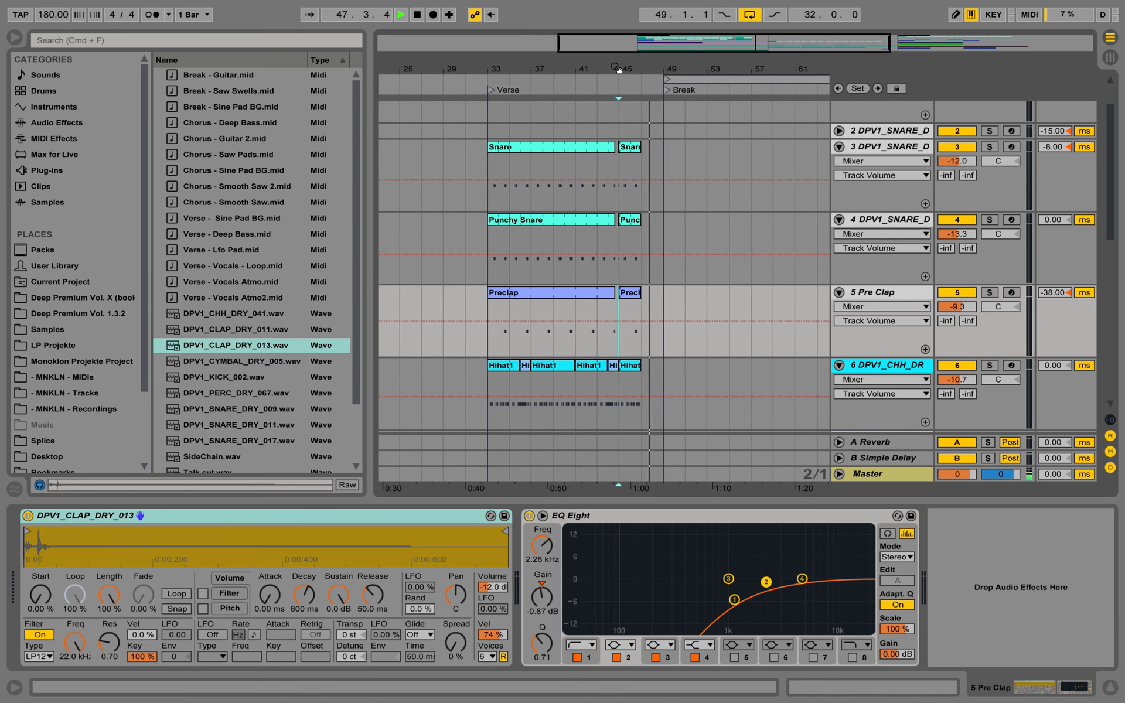
{"action": "key", "text": "space"}
Fold the Snare, Punchy Snare, Pre Clap and hi-hat tracks in the arrangement
{"action": "left_click", "coordinate": [839, 146]}
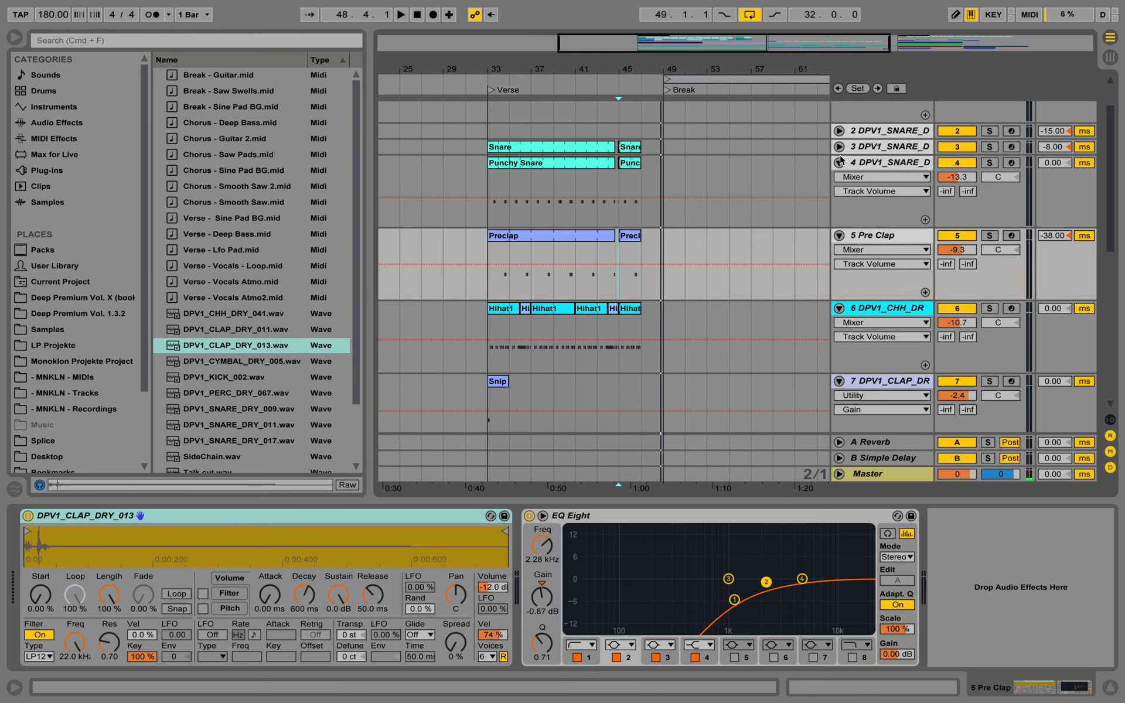
{"action": "left_click", "coordinate": [839, 162]}
{"action": "left_click", "coordinate": [839, 178]}
{"action": "scroll", "coordinate": [836, 286], "scroll_direction": "up", "scroll_amount": 3}
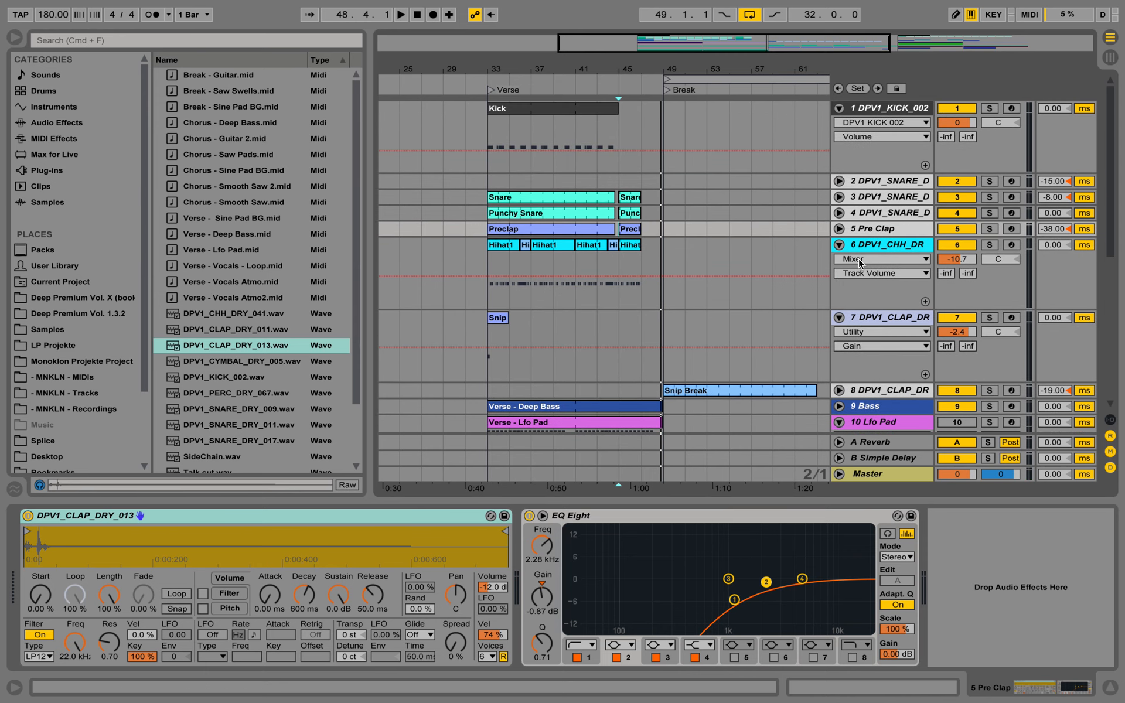
{"action": "left_click", "coordinate": [839, 244]}
{"action": "scroll", "coordinate": [846, 296], "scroll_direction": "down", "scroll_amount": 2}
Reactivate the Lfo Pad track and select it to show its device chain
{"action": "left_click", "coordinate": [841, 296]}
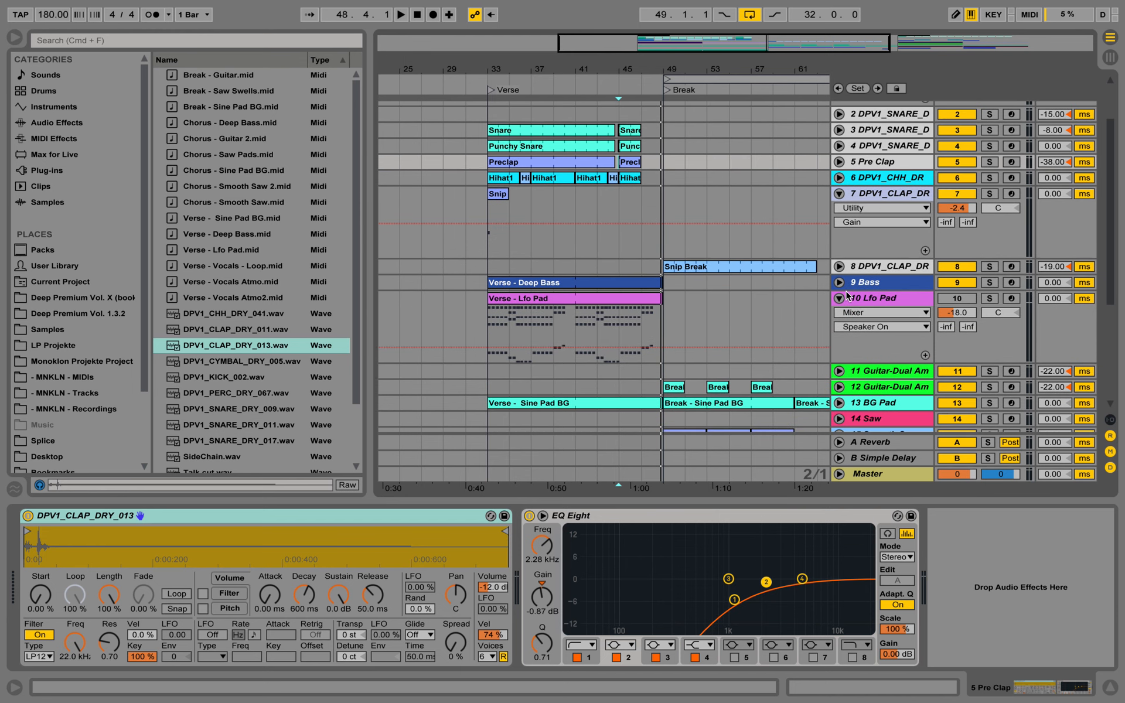
{"action": "left_click", "coordinate": [956, 298]}
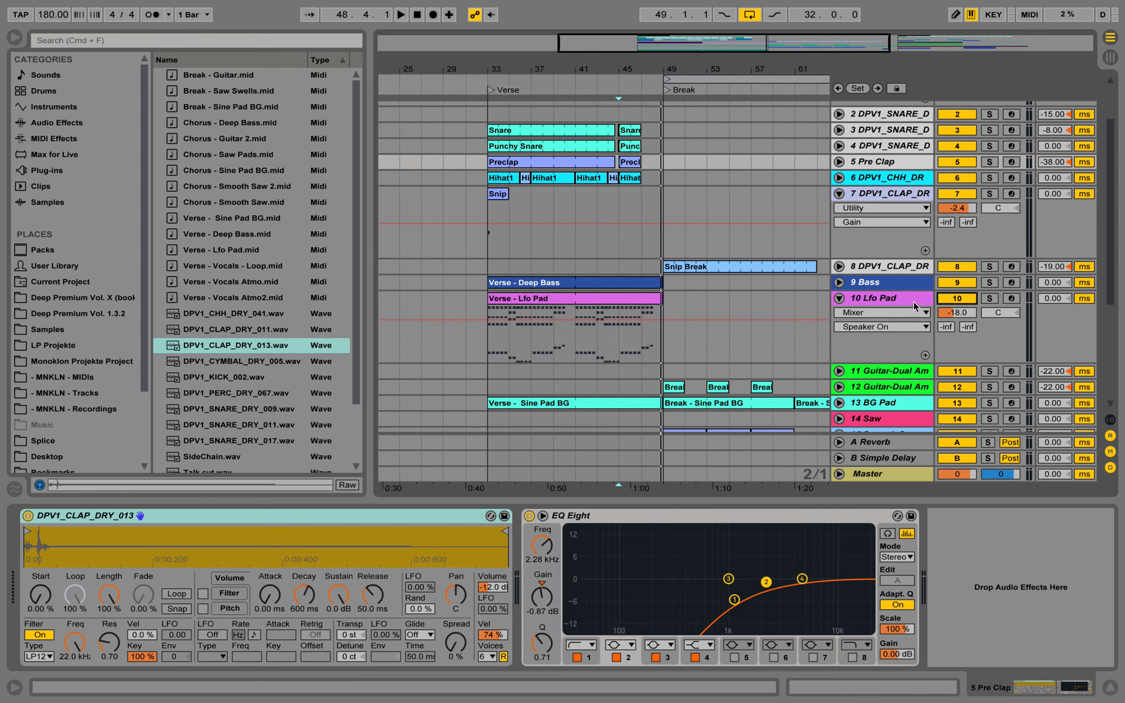
{"action": "left_click", "coordinate": [891, 302]}
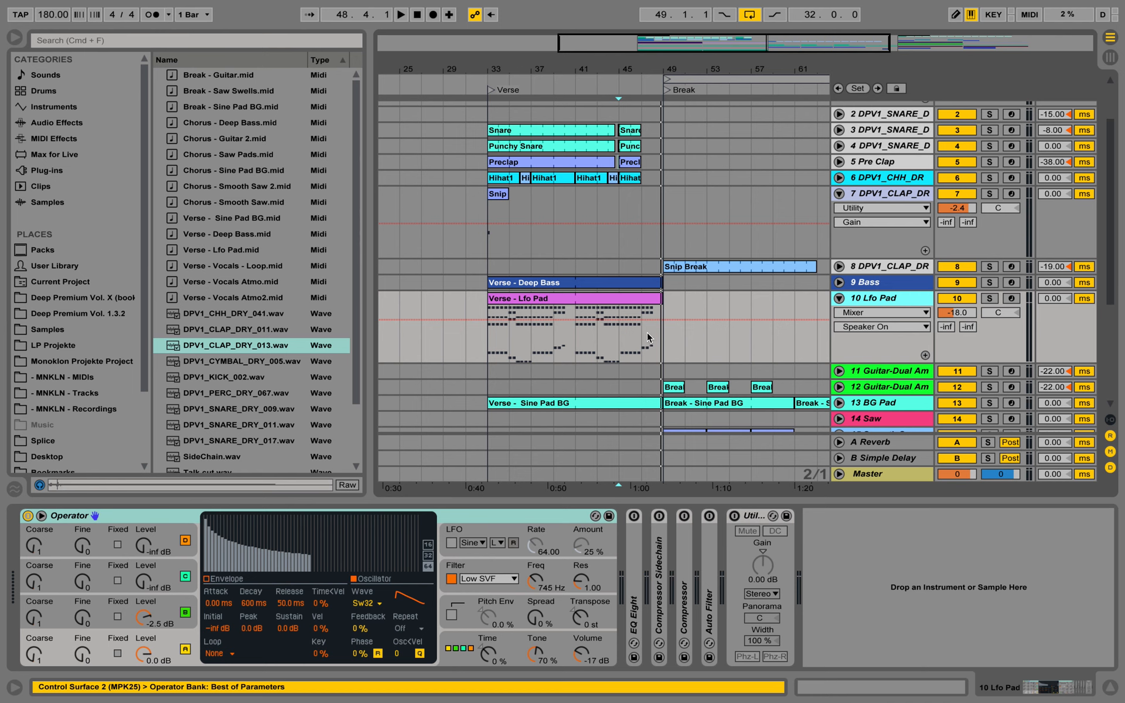
{"action": "left_click", "coordinate": [650, 309]}
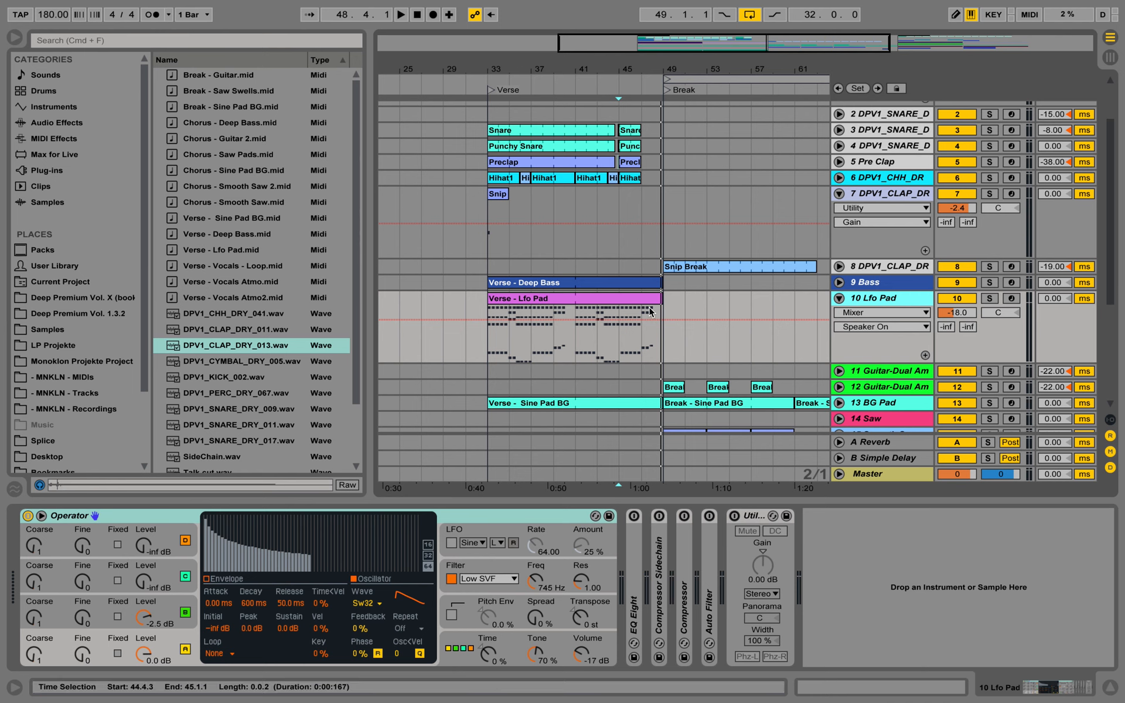